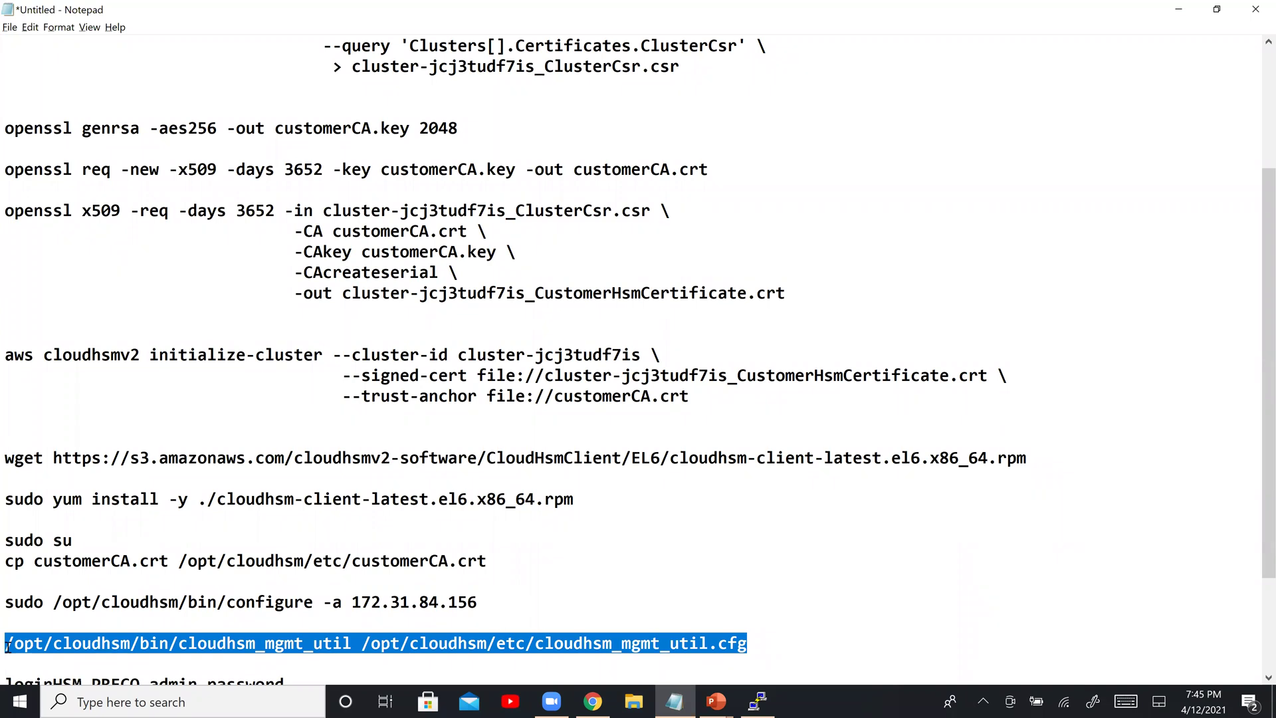
In the PuTTY terminal, run /opt/cloudhsm/bin/cloudhsm_mgmt_util with the configuration file /opt/cloudhsm/etc/cloudhsm_mgmt_util.cfg.
key(alt+Tab)
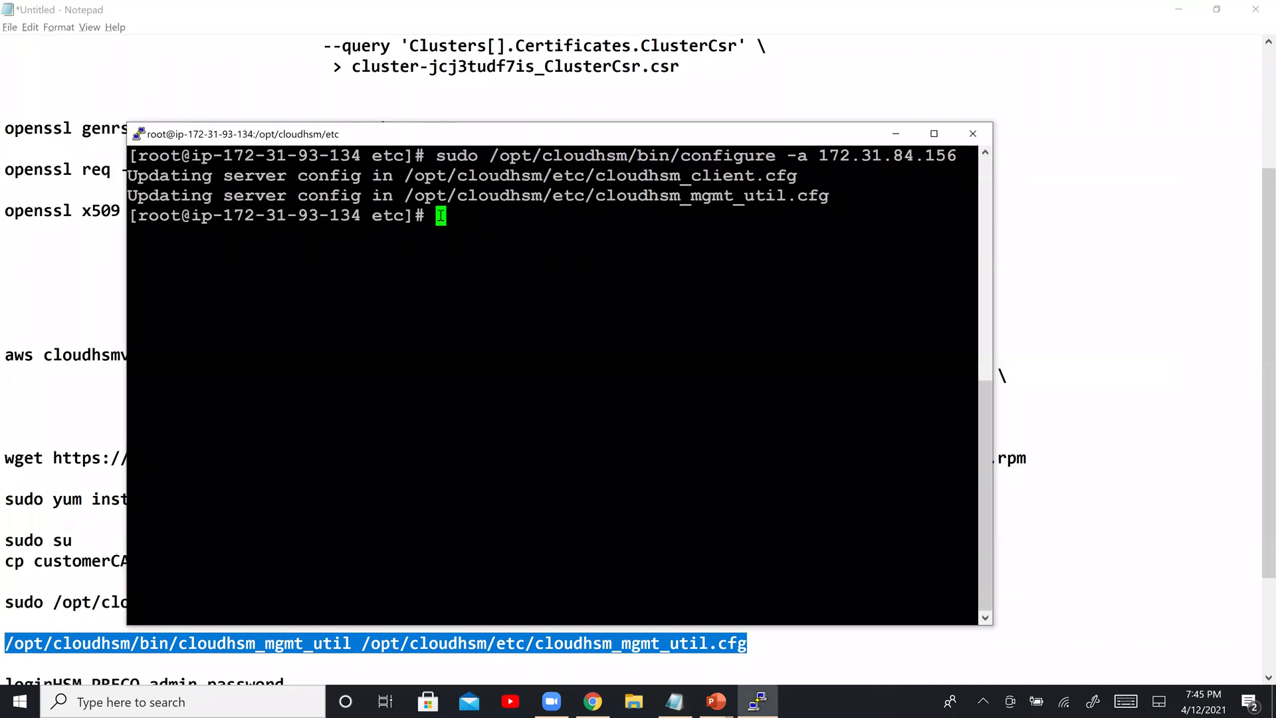
double_click(440, 215)
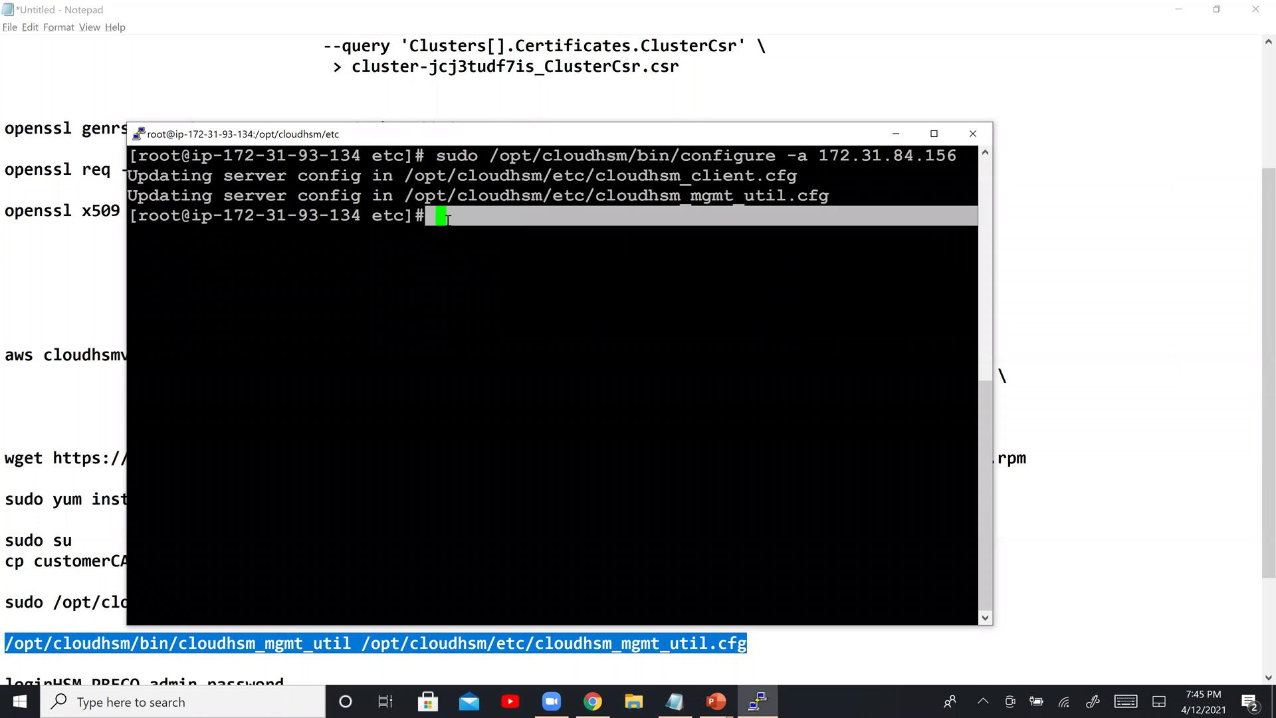
click(441, 216)
key(Return)
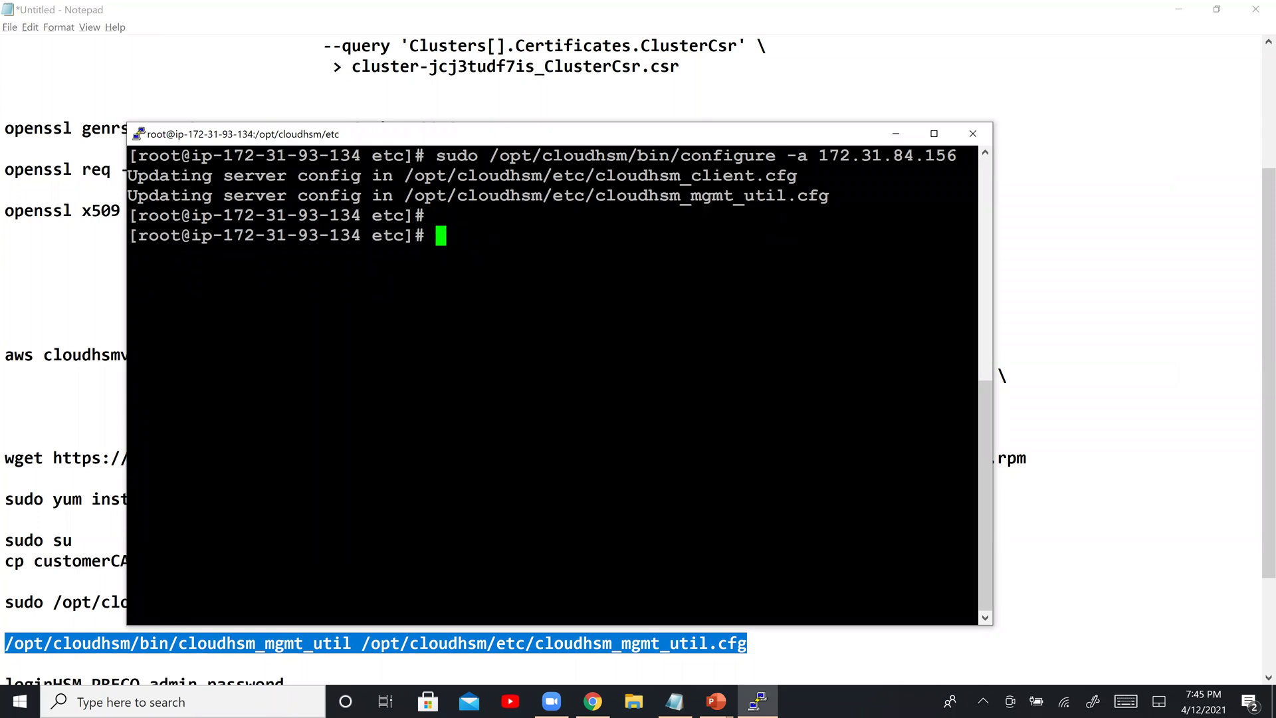
key(alt+Tab)
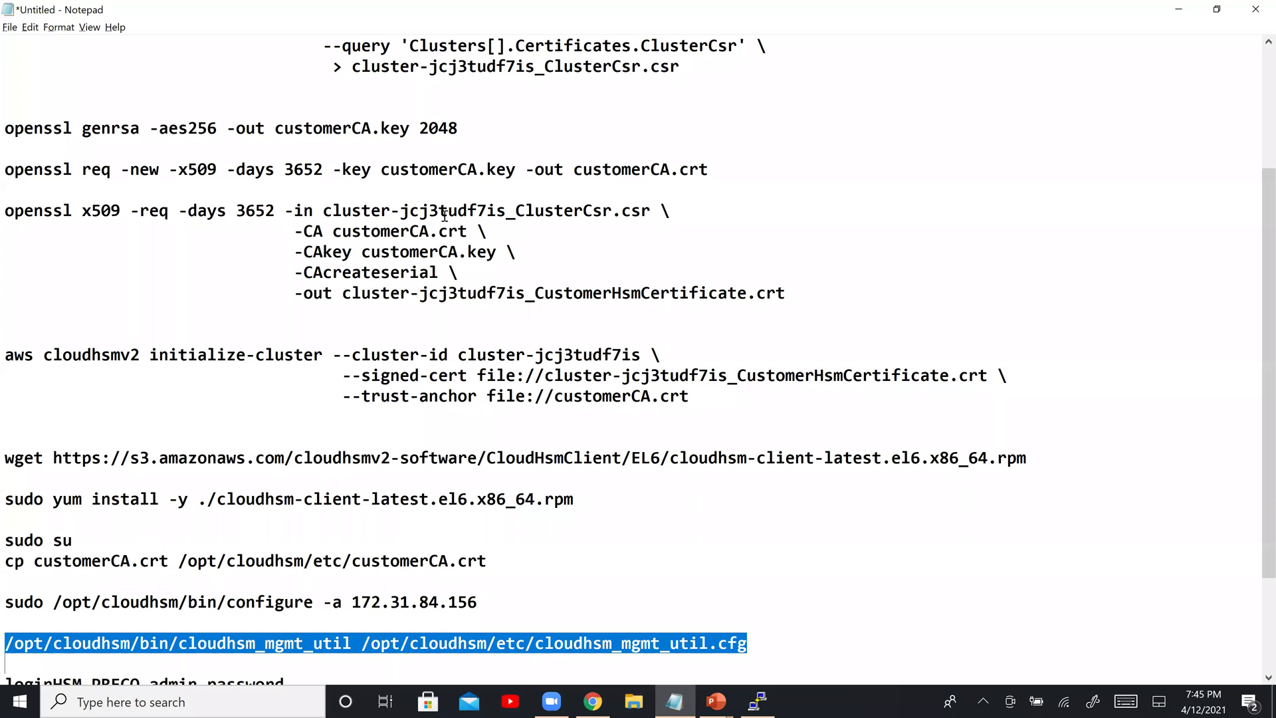
key(alt+Tab)
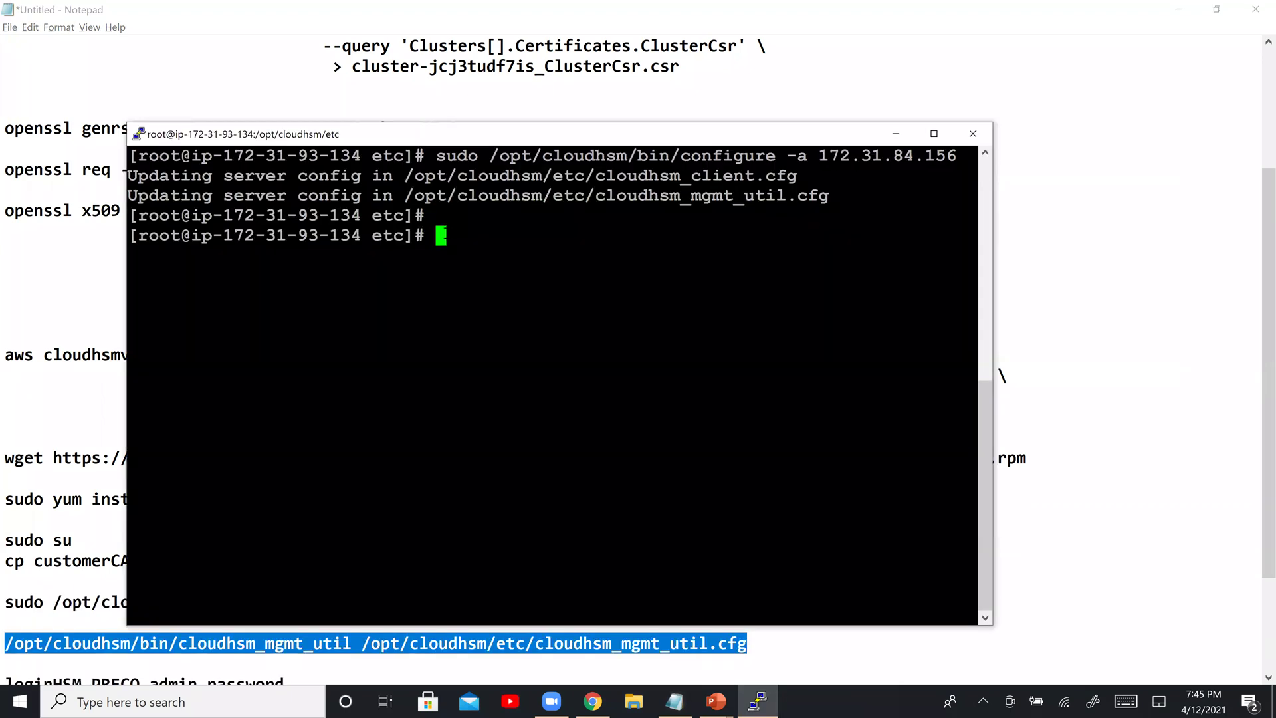
right_click(441, 236)
key(Return)
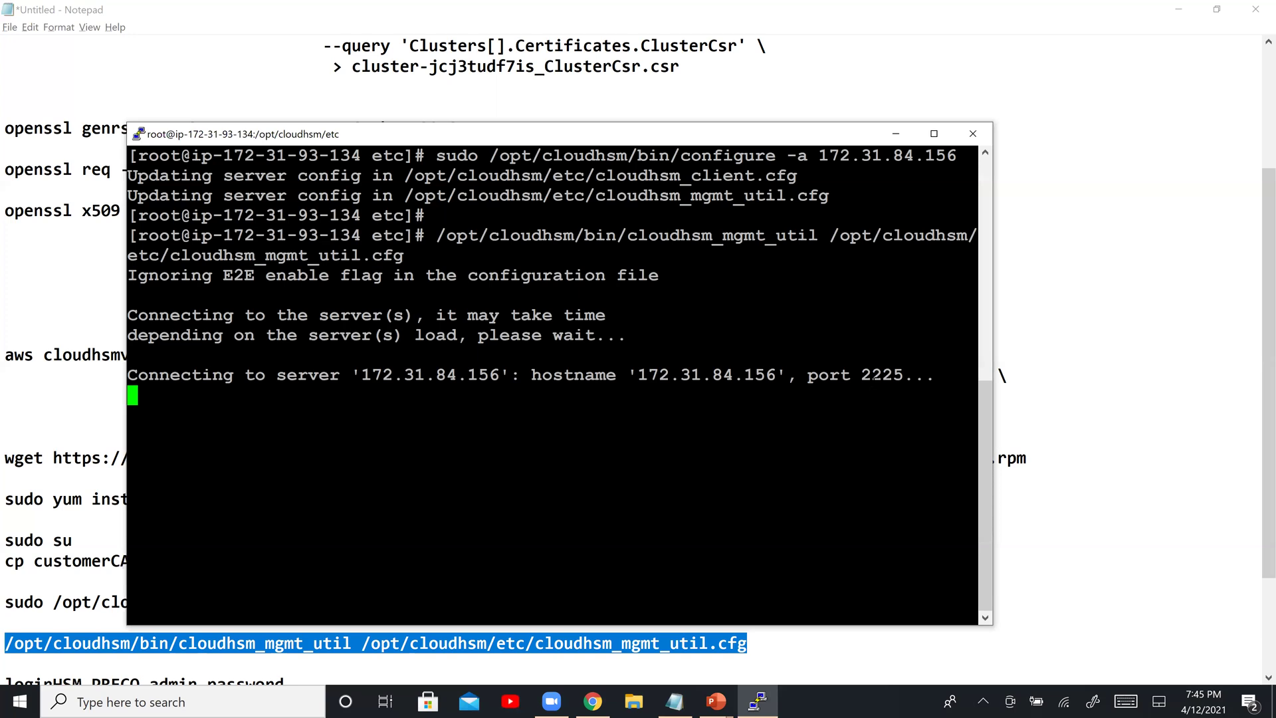
double_click(875, 375)
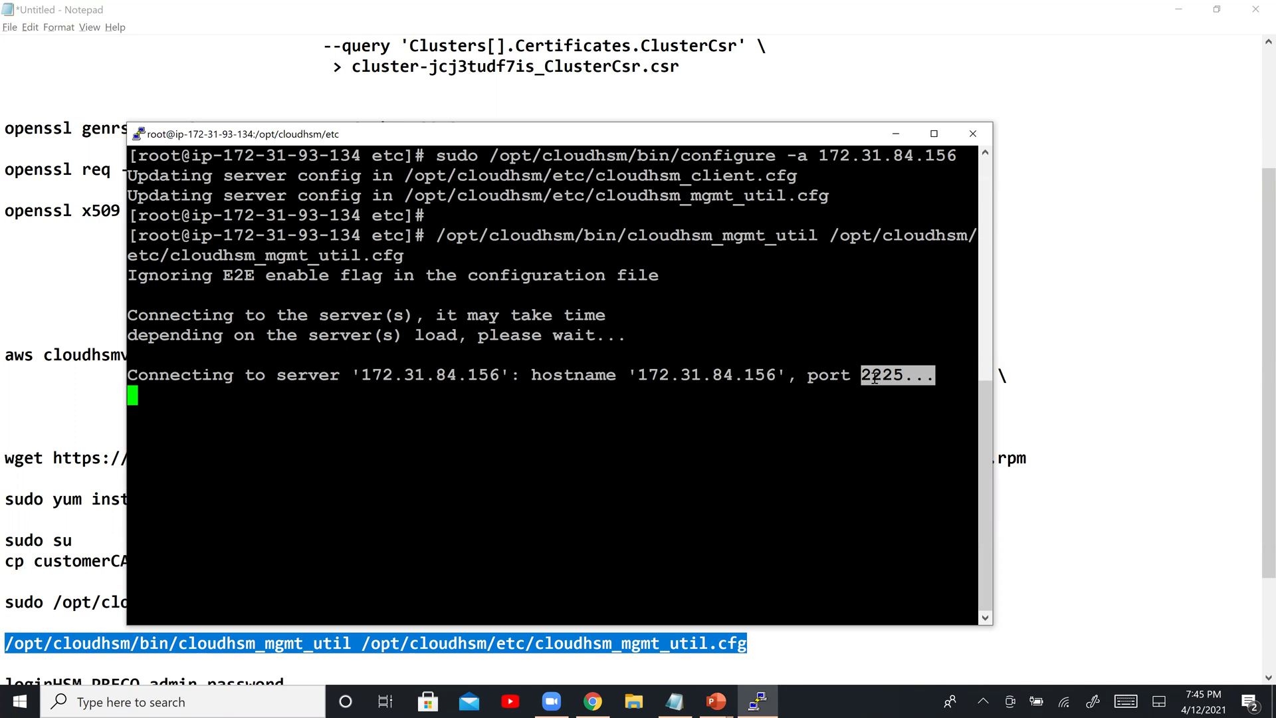
Switch to the PowerPoint slide and underline in red the EC2 and CloudHSM security group references and both 2222-2225 port ranges.
key(alt+Tab)
key(alt+Tab)
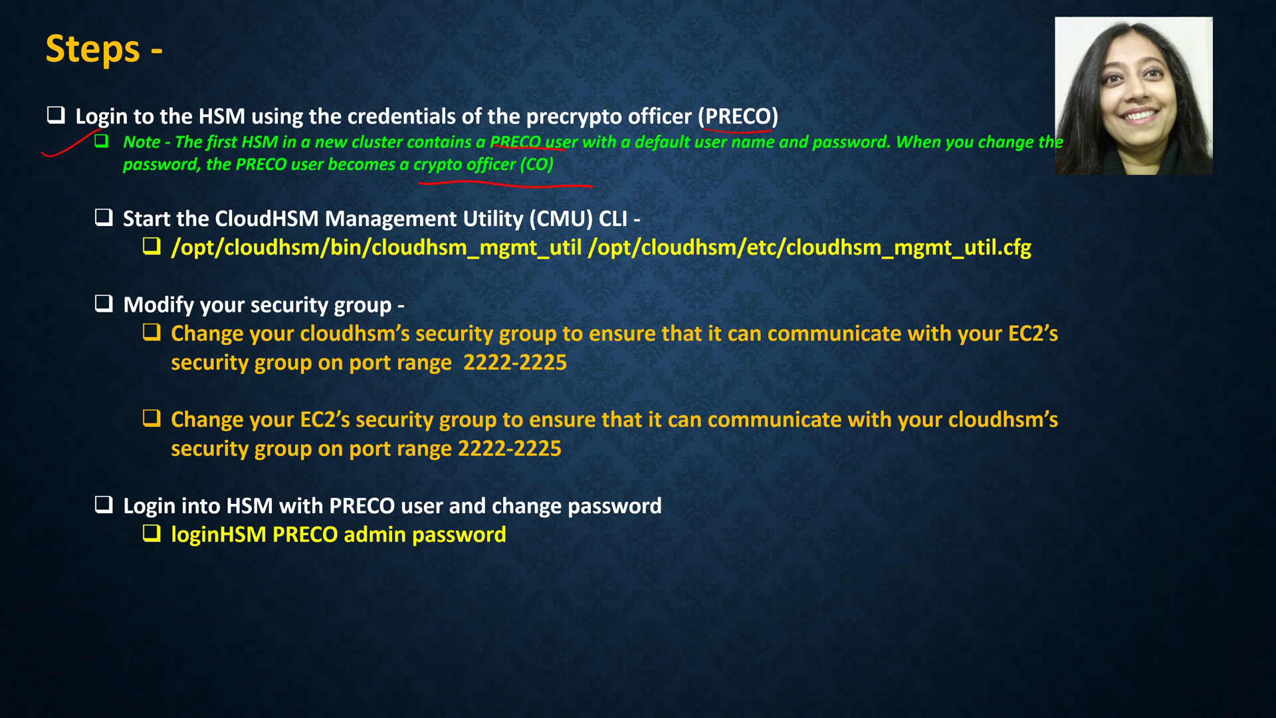
drag(1012, 354, 1050, 353)
mouse_move(469, 398)
mouse_down()
mouse_move(457, 393)
mouse_move(590, 381)
mouse_up()
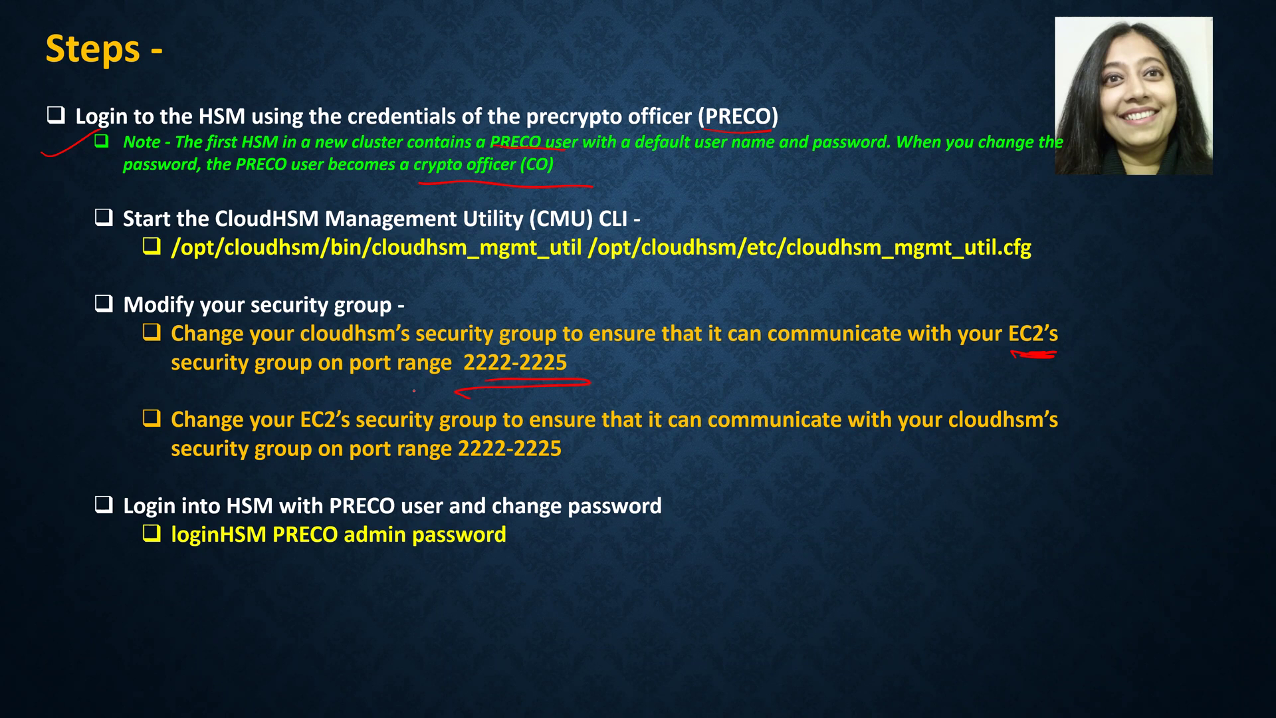
drag(945, 448, 1061, 436)
drag(186, 473, 268, 464)
drag(462, 472, 551, 466)
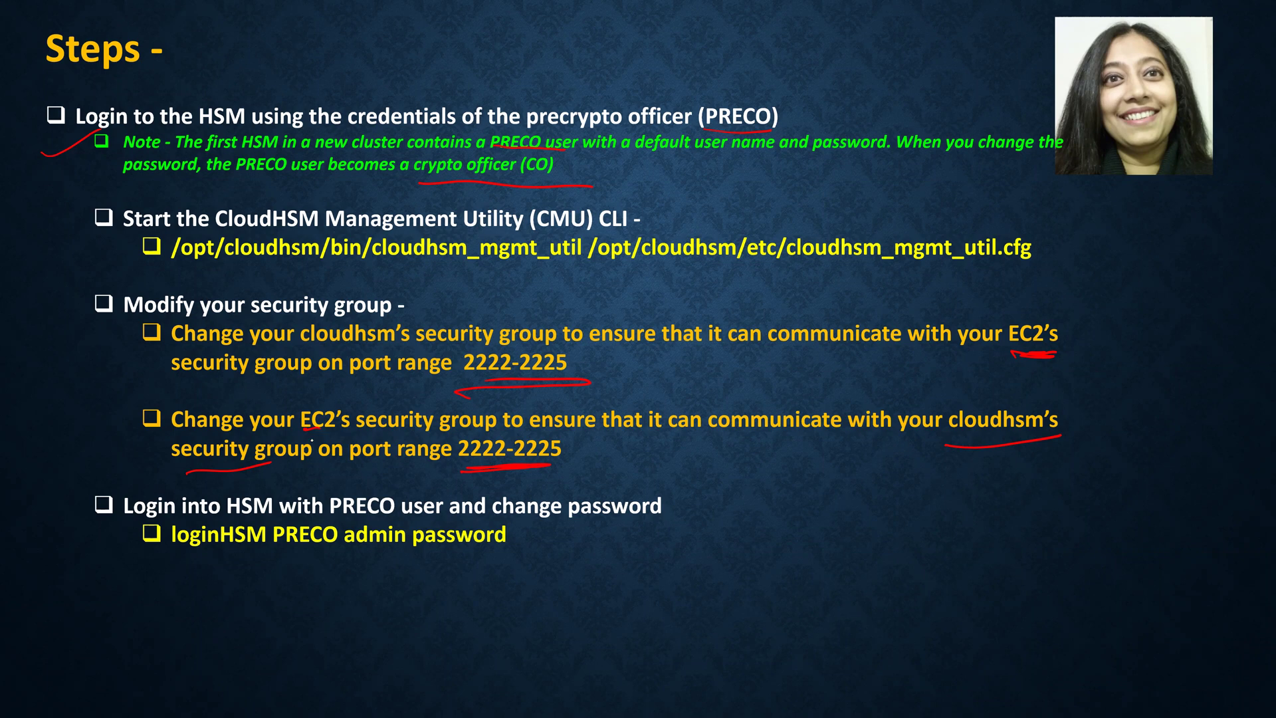
Switch to the AWS console in Chrome and open the details of the security group attached to CloudHSM cluster cluster-jcj3tudf7is.
key(alt+Tab)
key(alt+Tab)
key(alt+Tab)
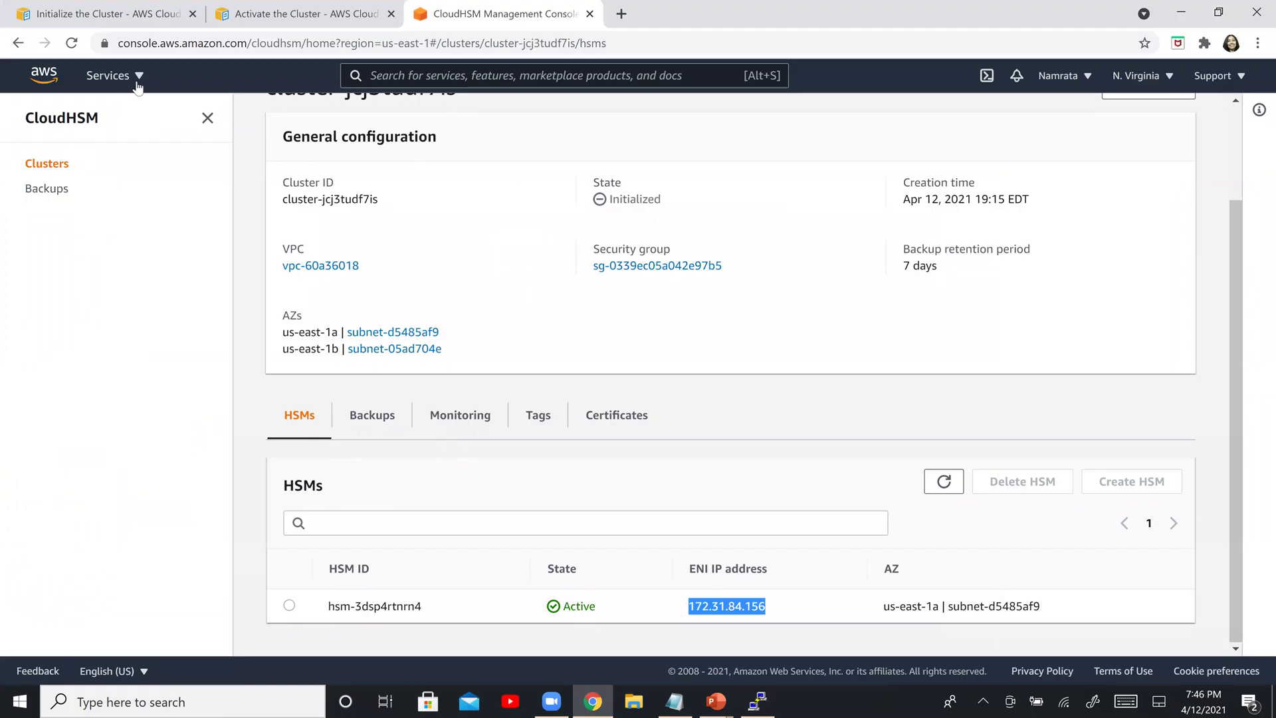
click(120, 76)
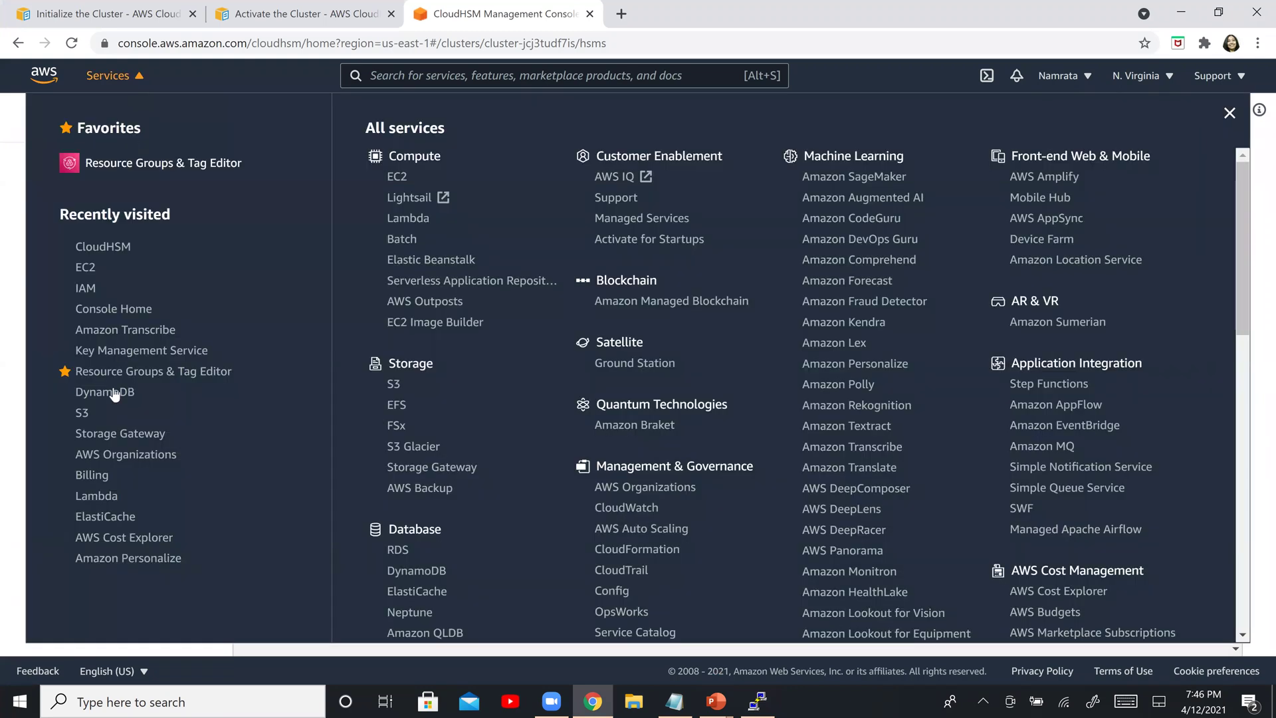
click(91, 271)
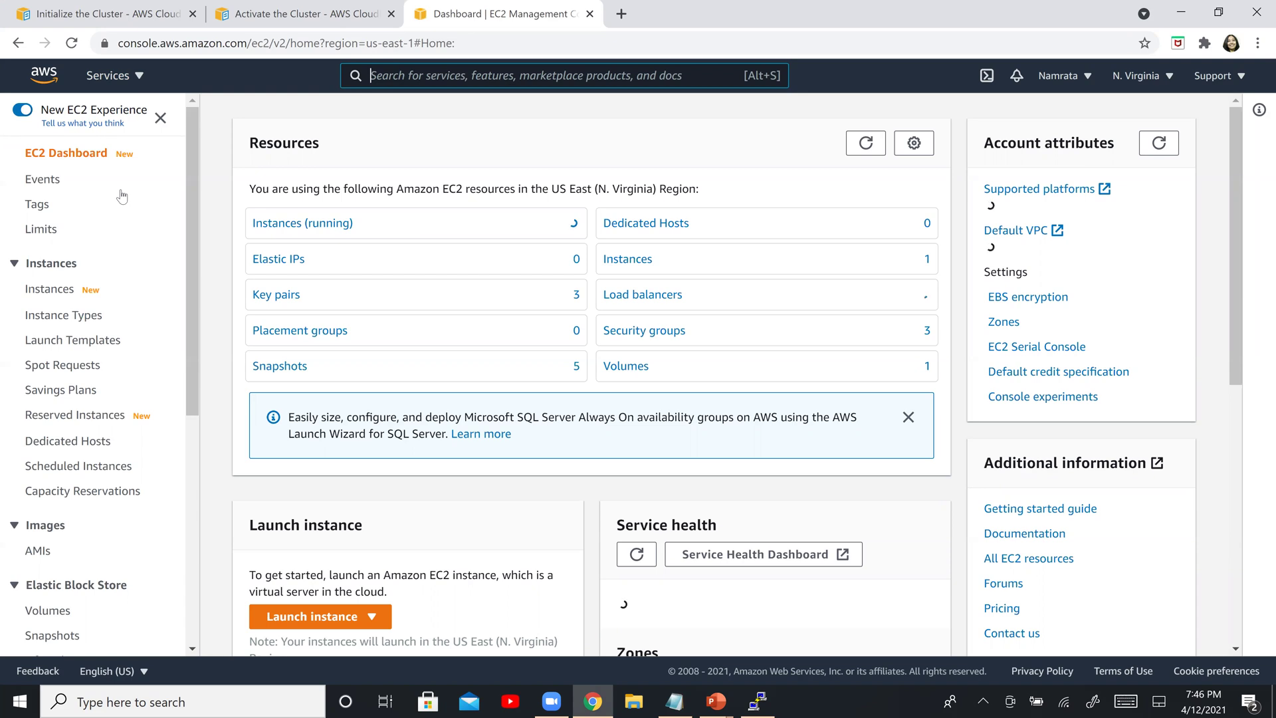
click(138, 77)
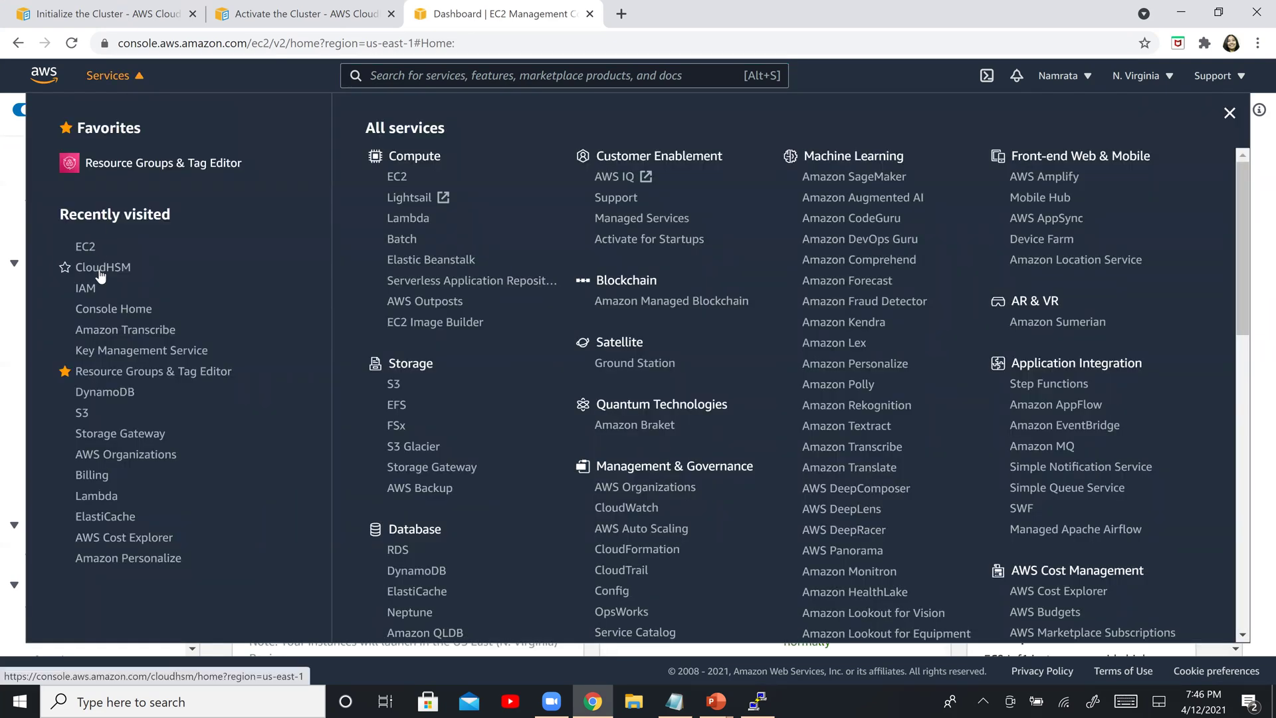
click(100, 269)
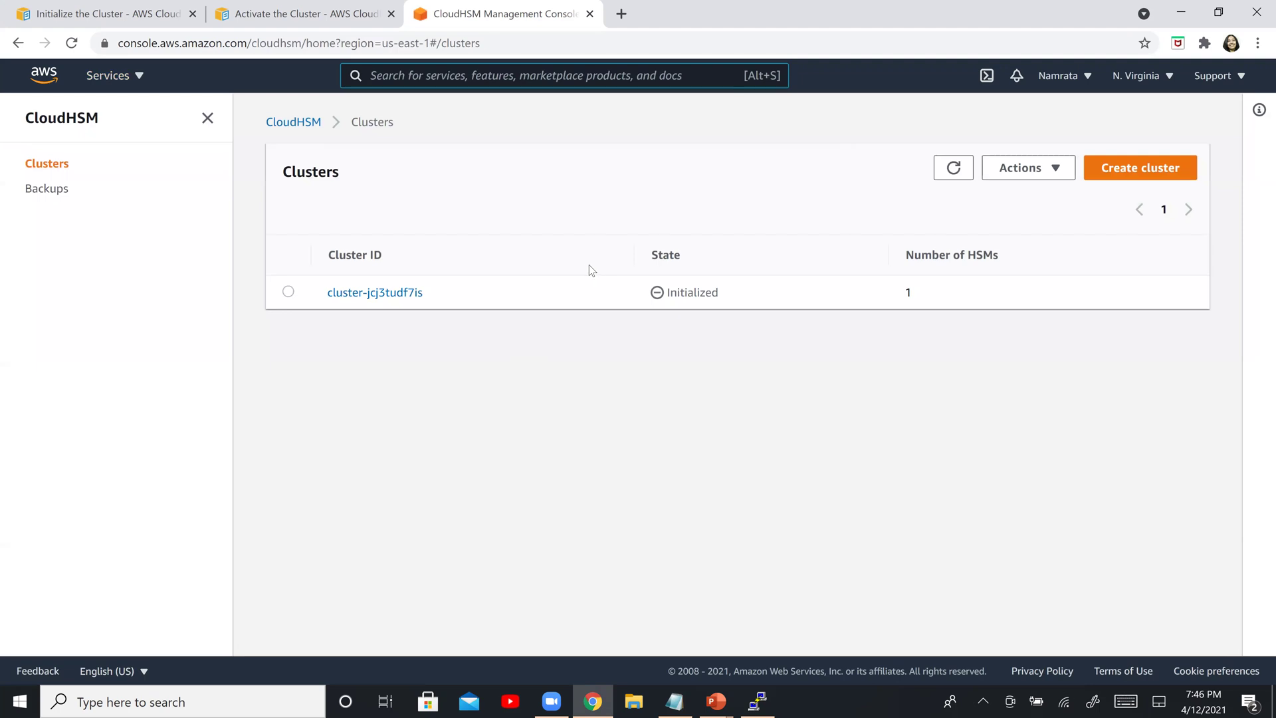
click(400, 295)
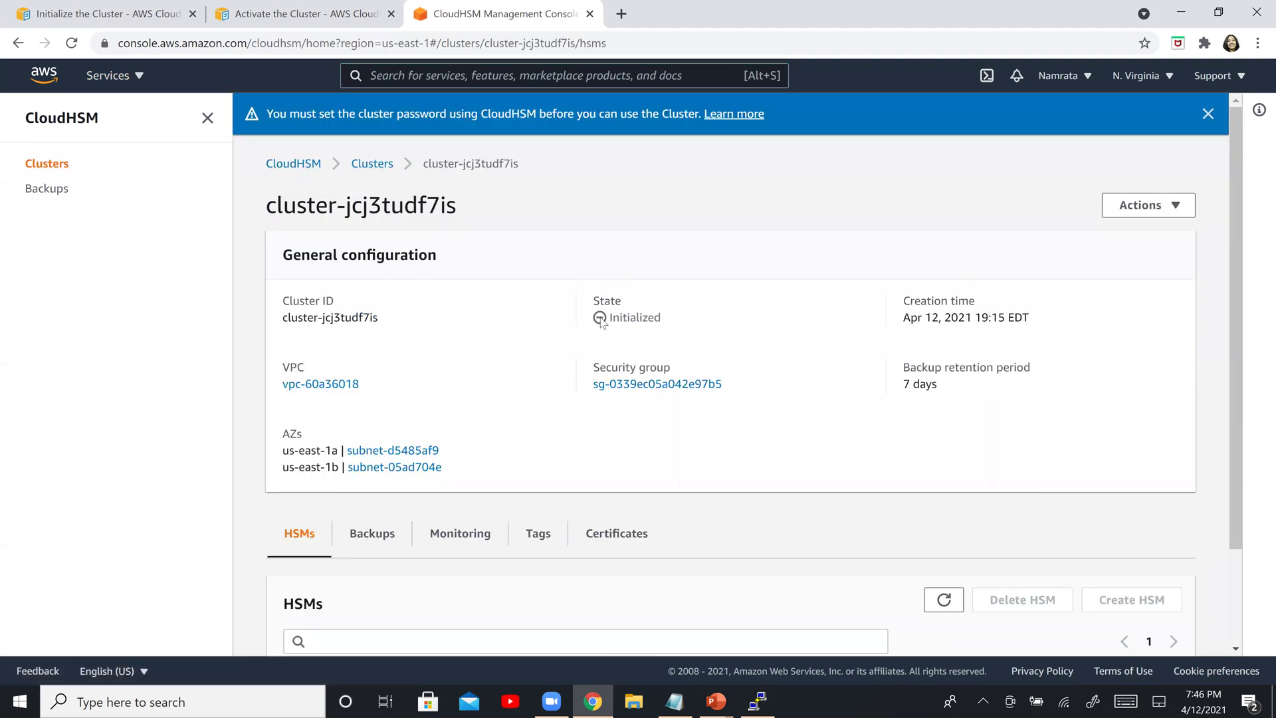
click(655, 386)
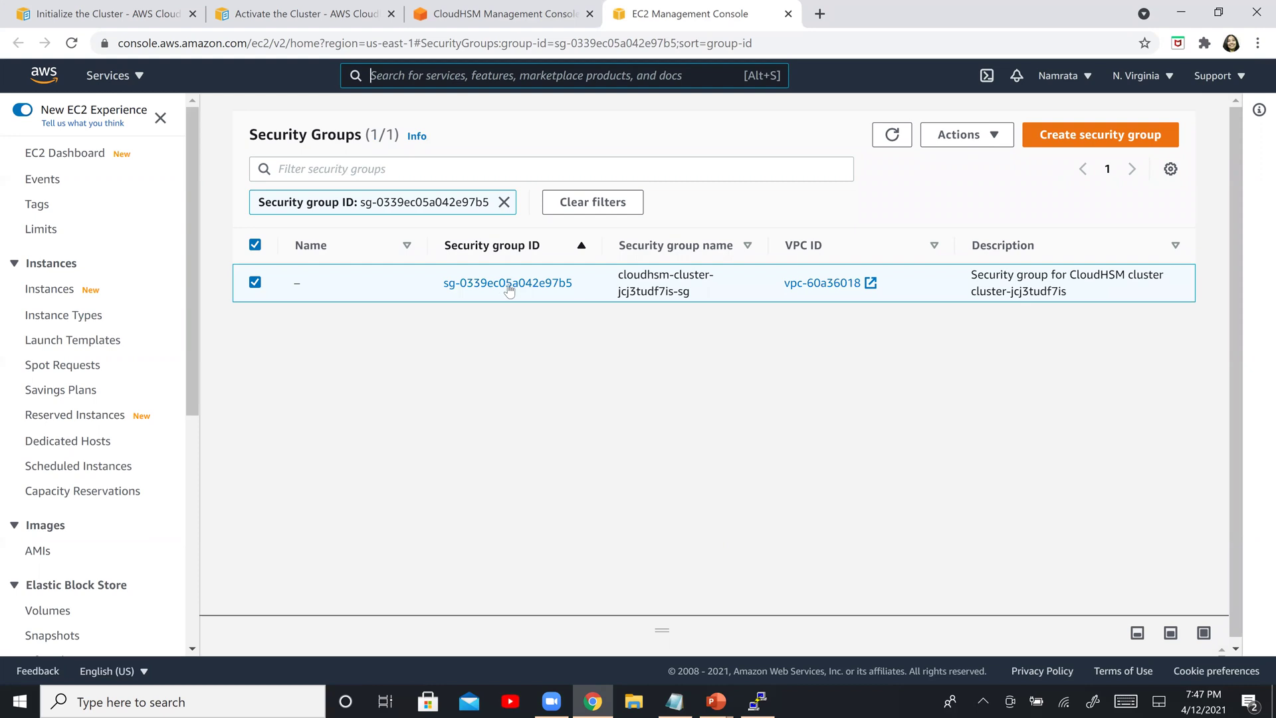
click(504, 284)
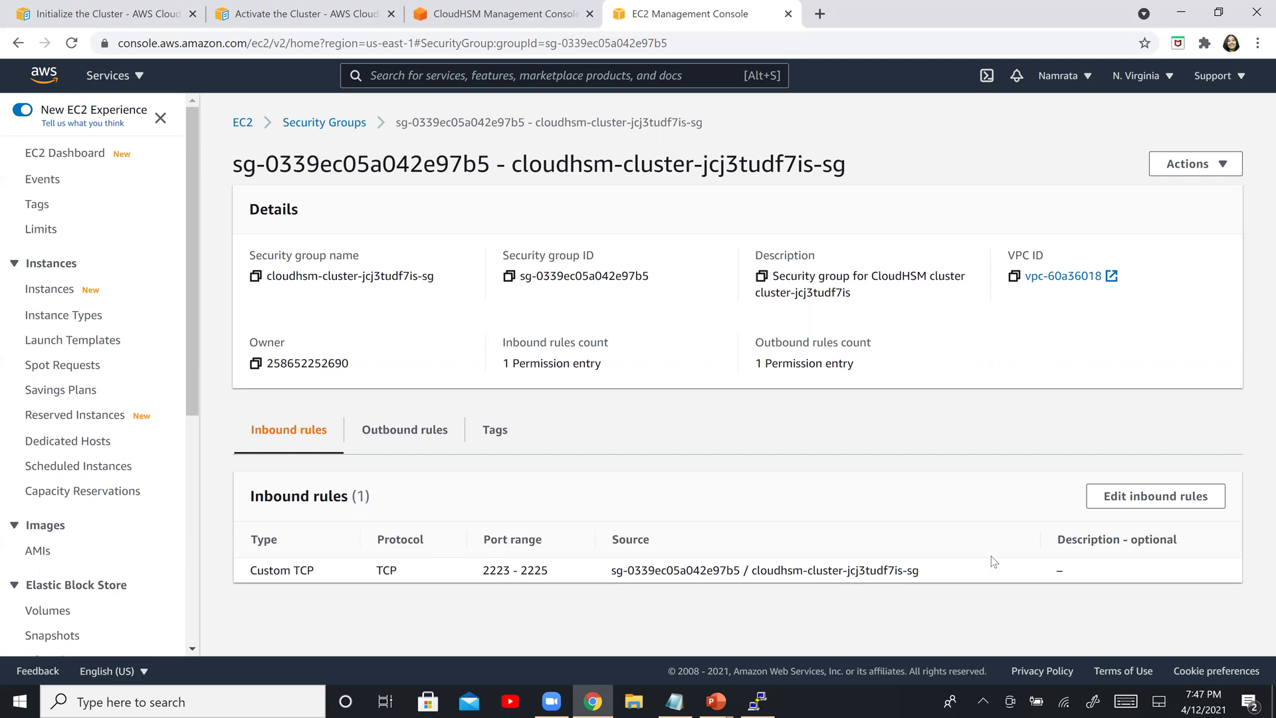
Add the EC2-SG security group as a source to the inbound 2223 - 2225 TCP rule and save the rules.
click(1108, 497)
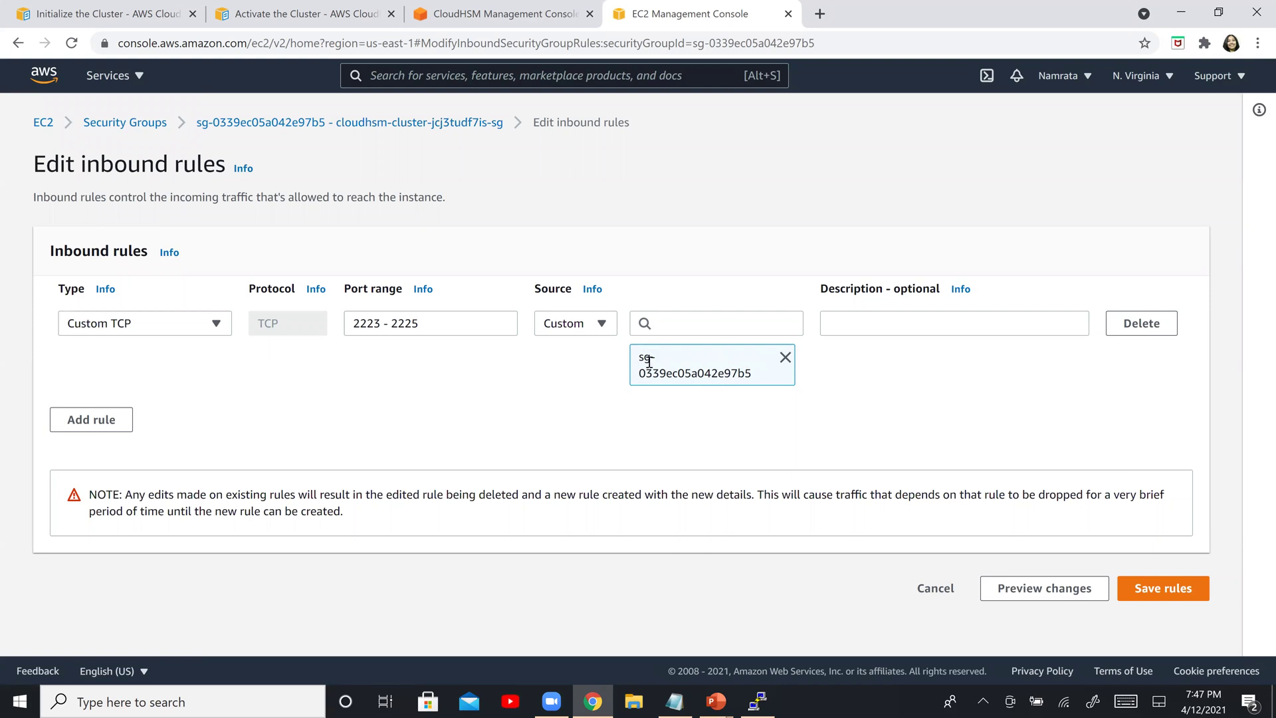
click(679, 327)
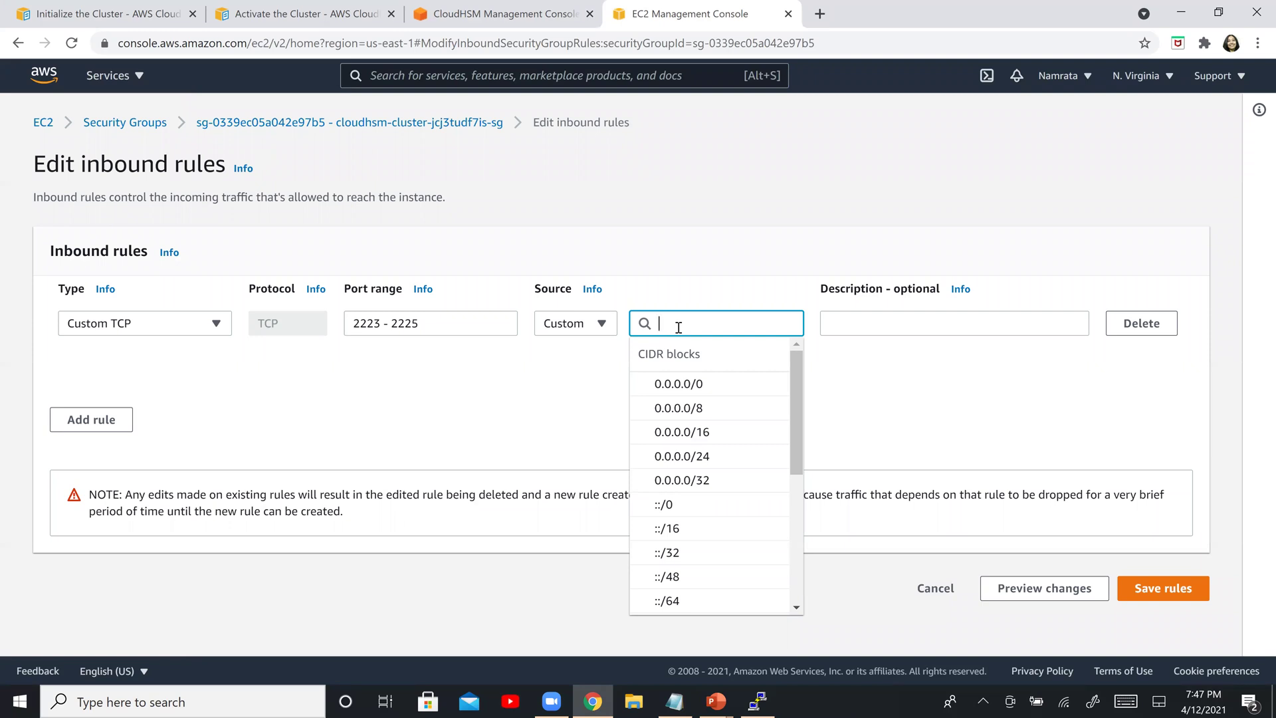
text(ec2)
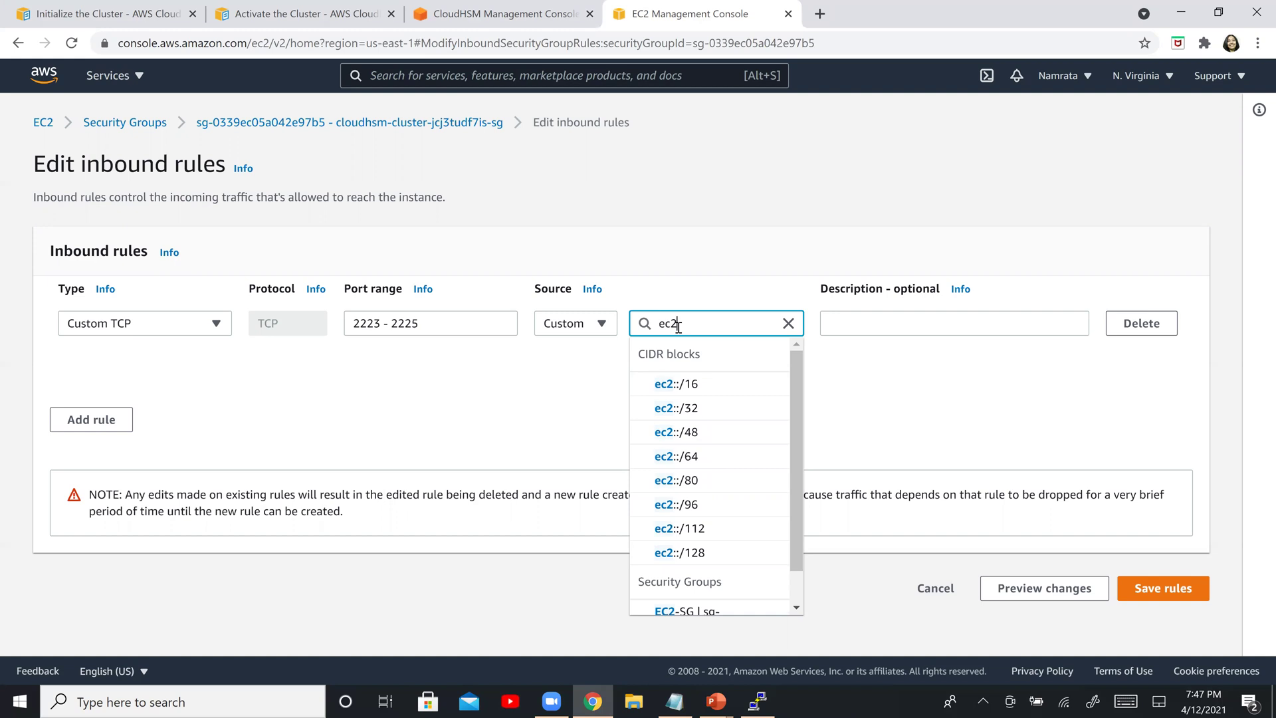
text(-)
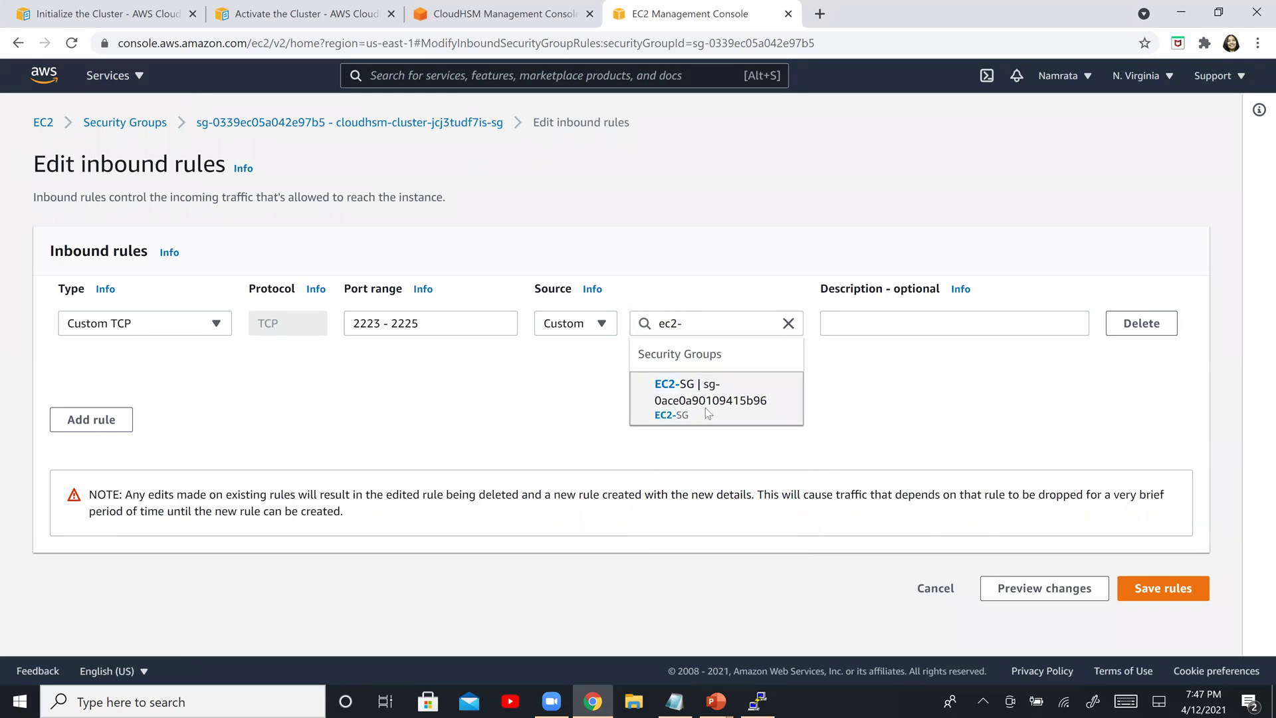
click(704, 408)
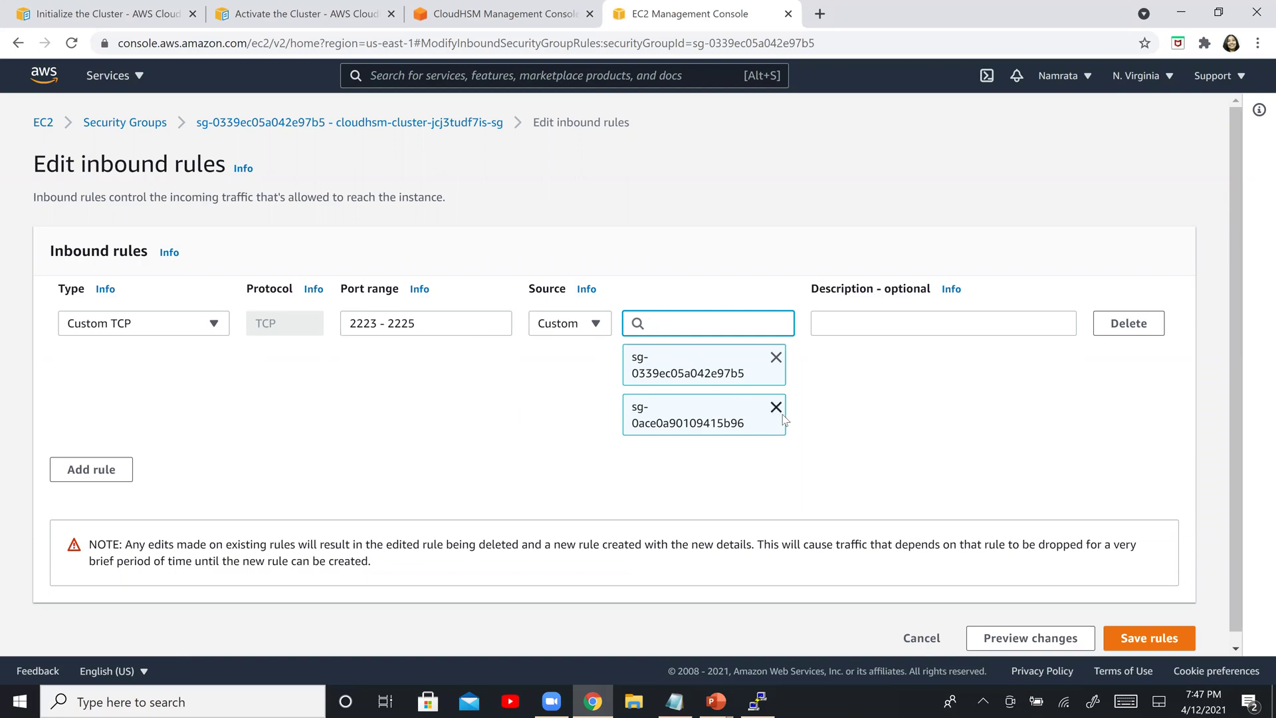
key(alt+Tab)
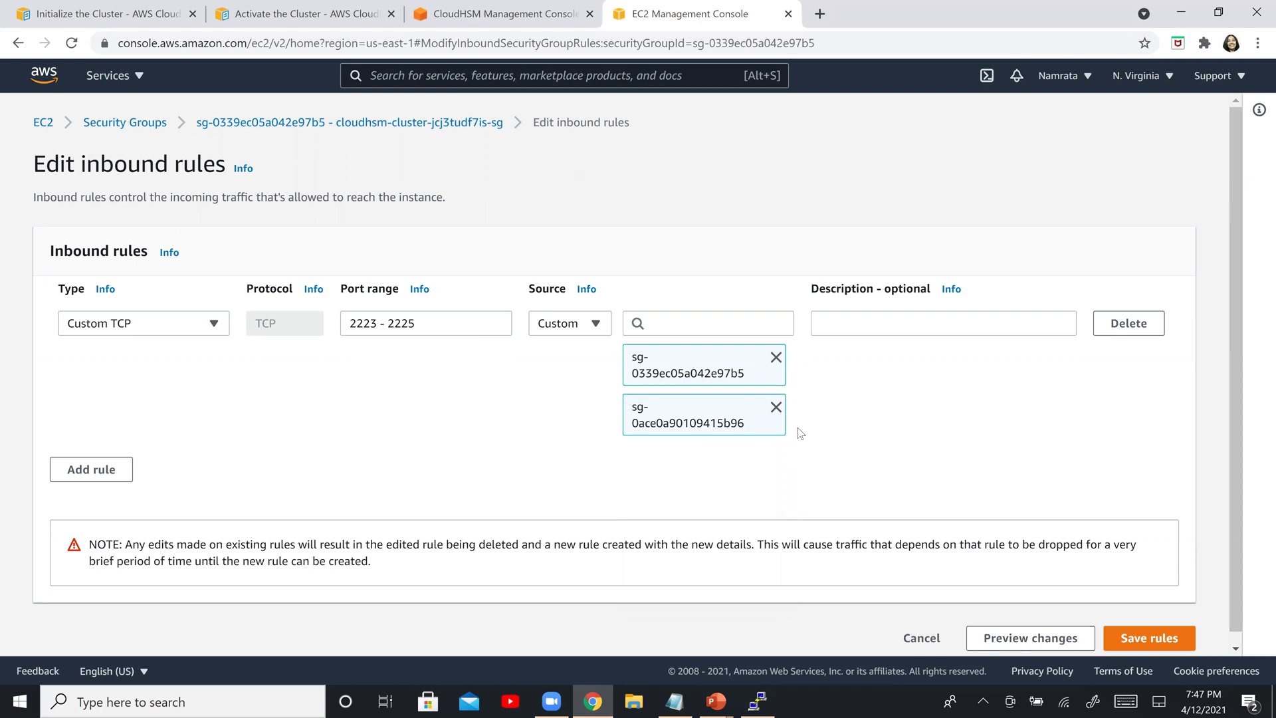
click(1144, 636)
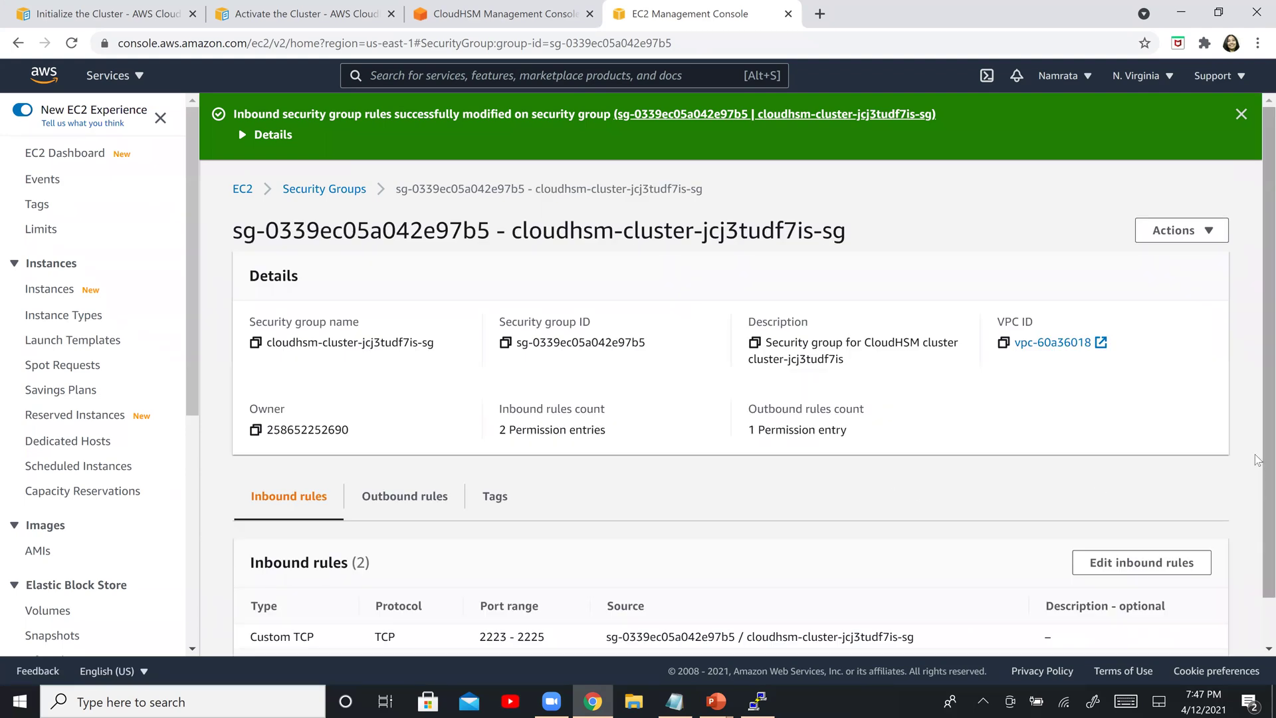
scroll(1258, 460, down, 1)
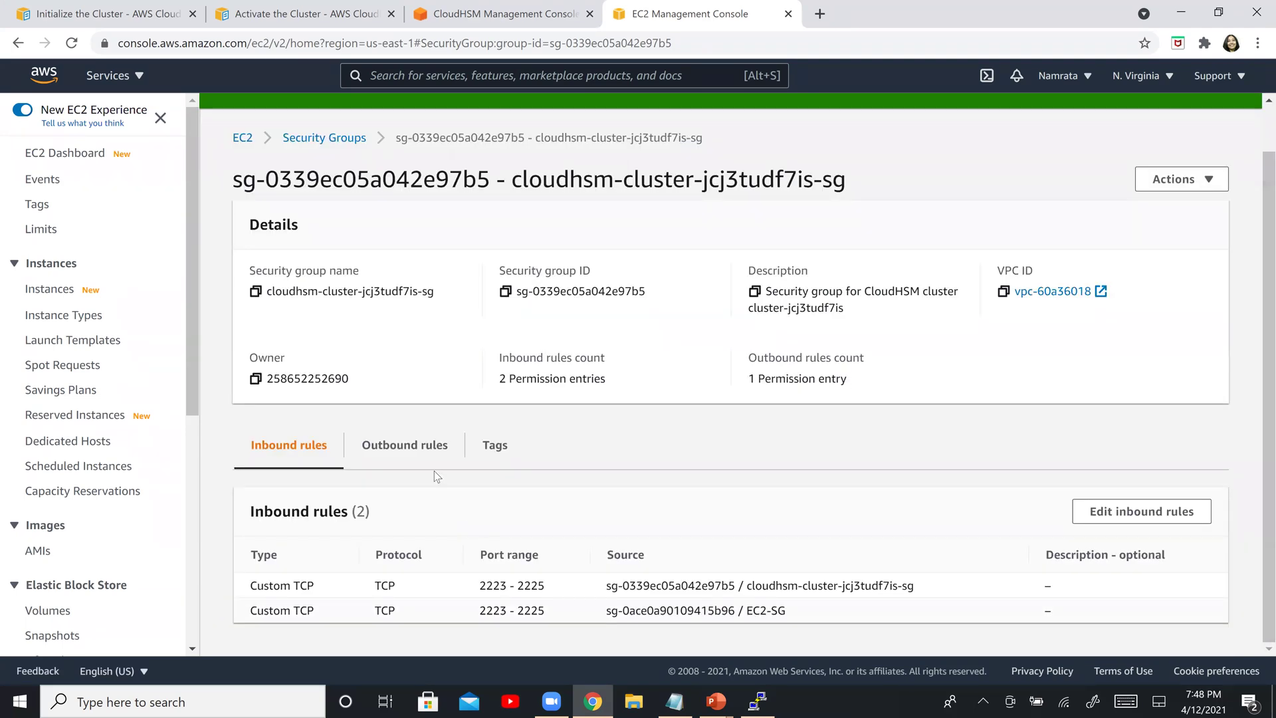
Add the EC2-SG security group as a destination to the outbound 2223 - 2225 TCP rule and save the rules.
click(418, 449)
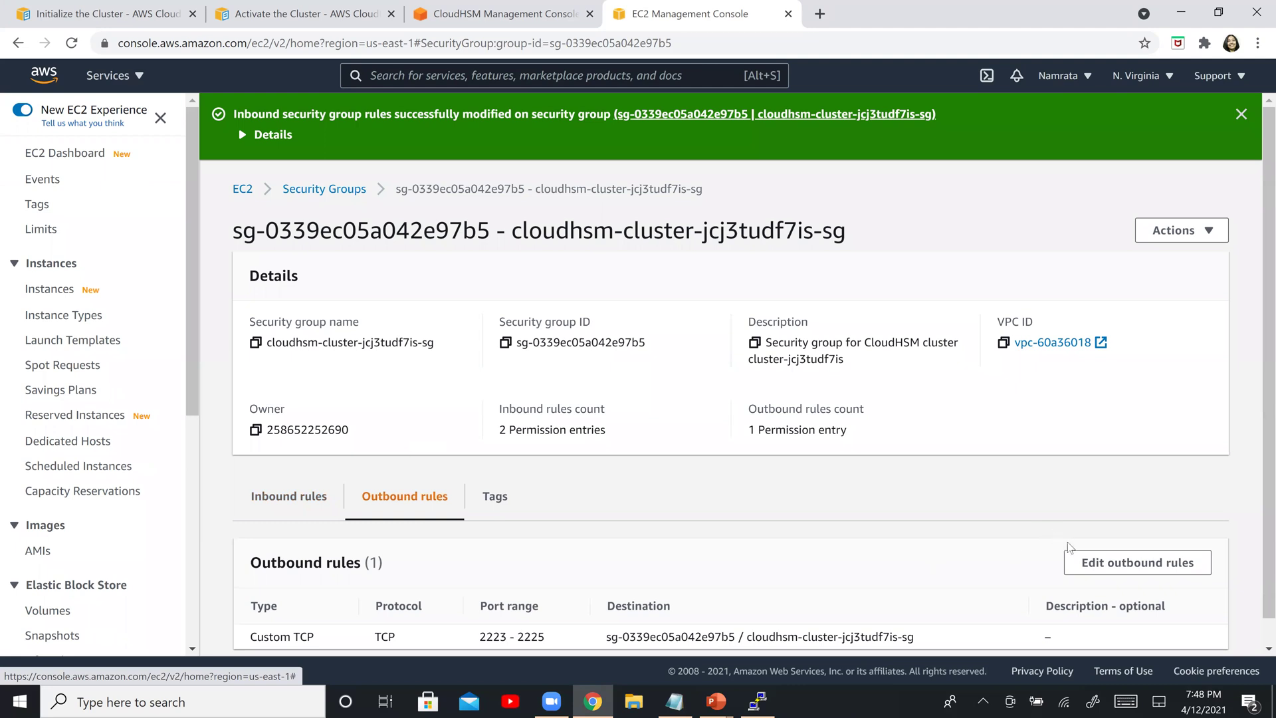
click(1098, 575)
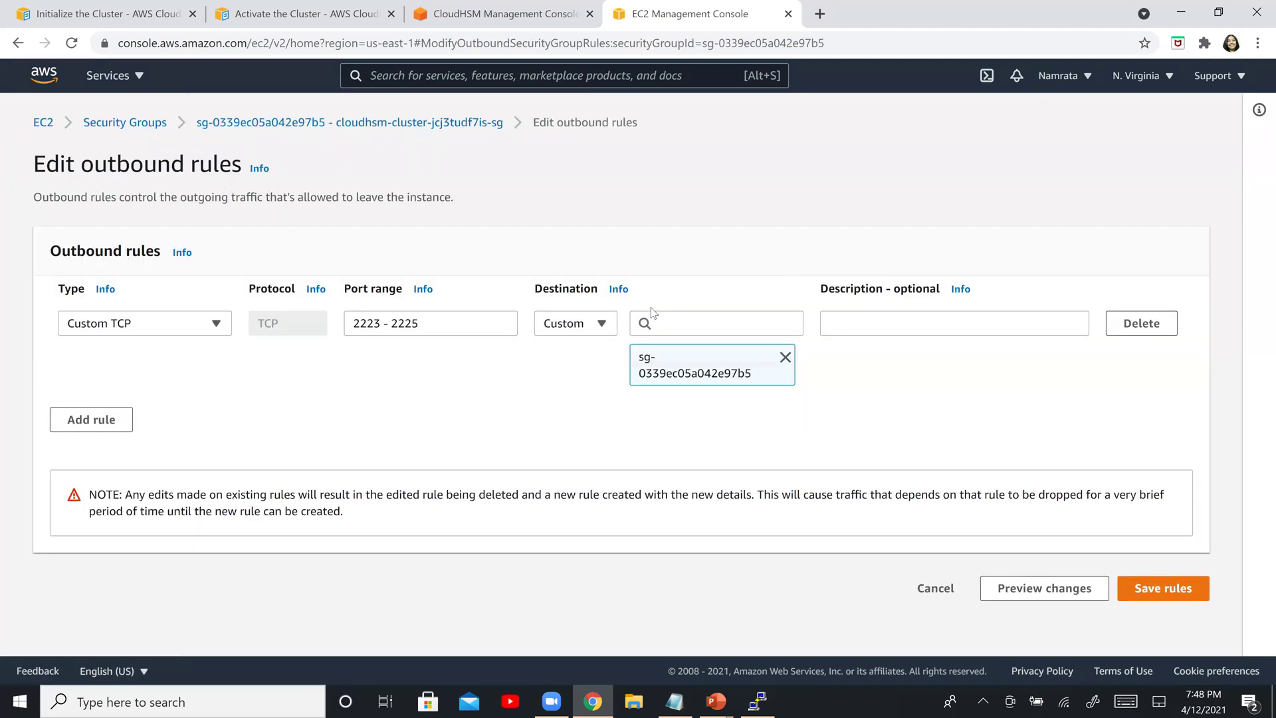
click(661, 315)
text(ec2)
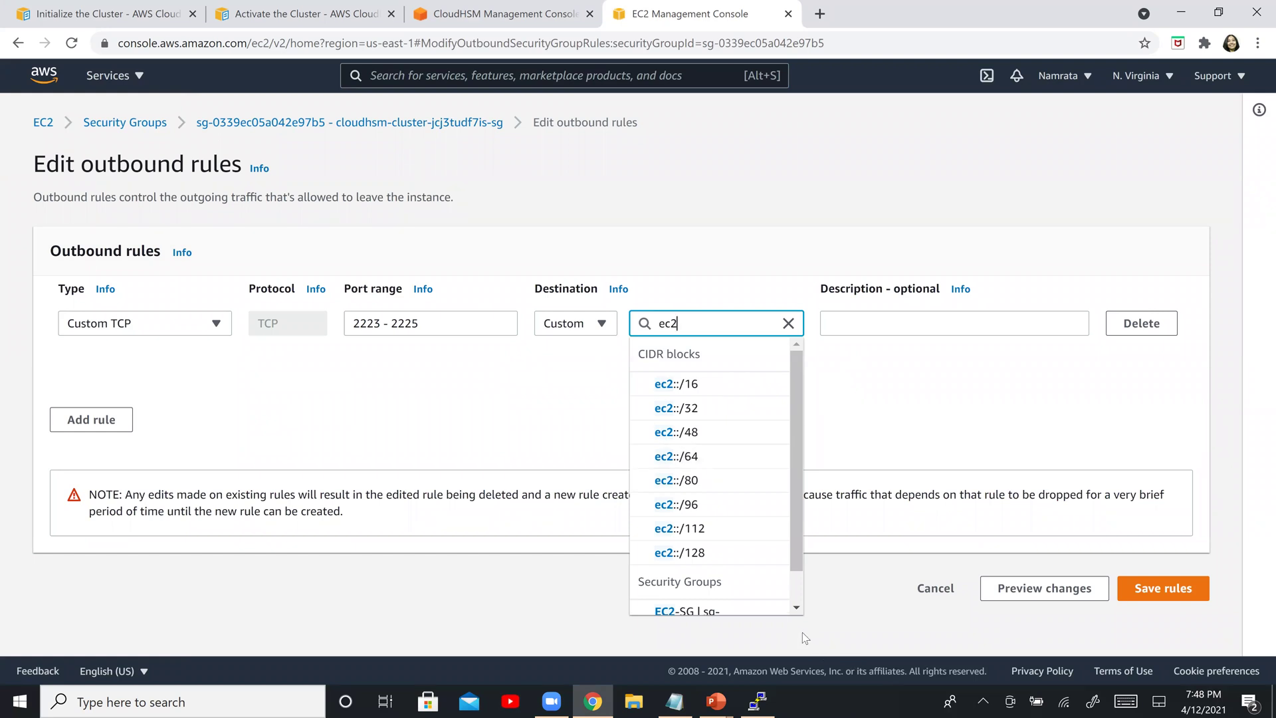
click(760, 603)
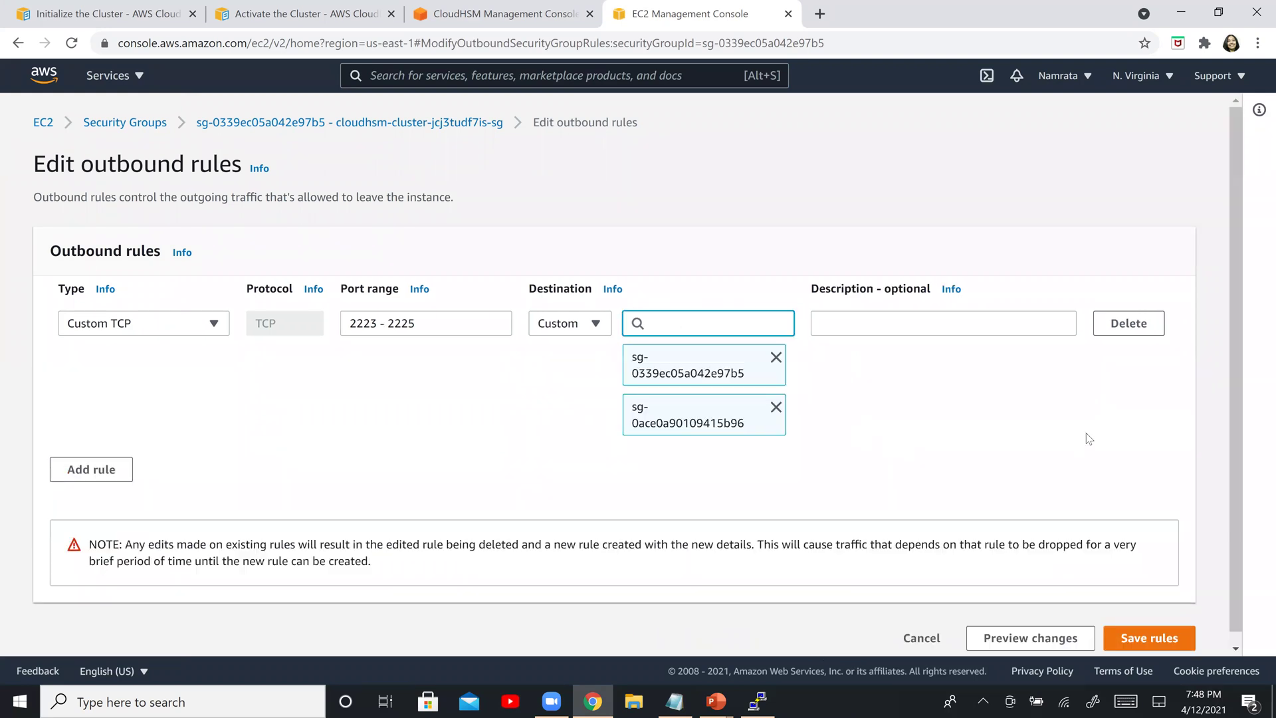
click(1139, 638)
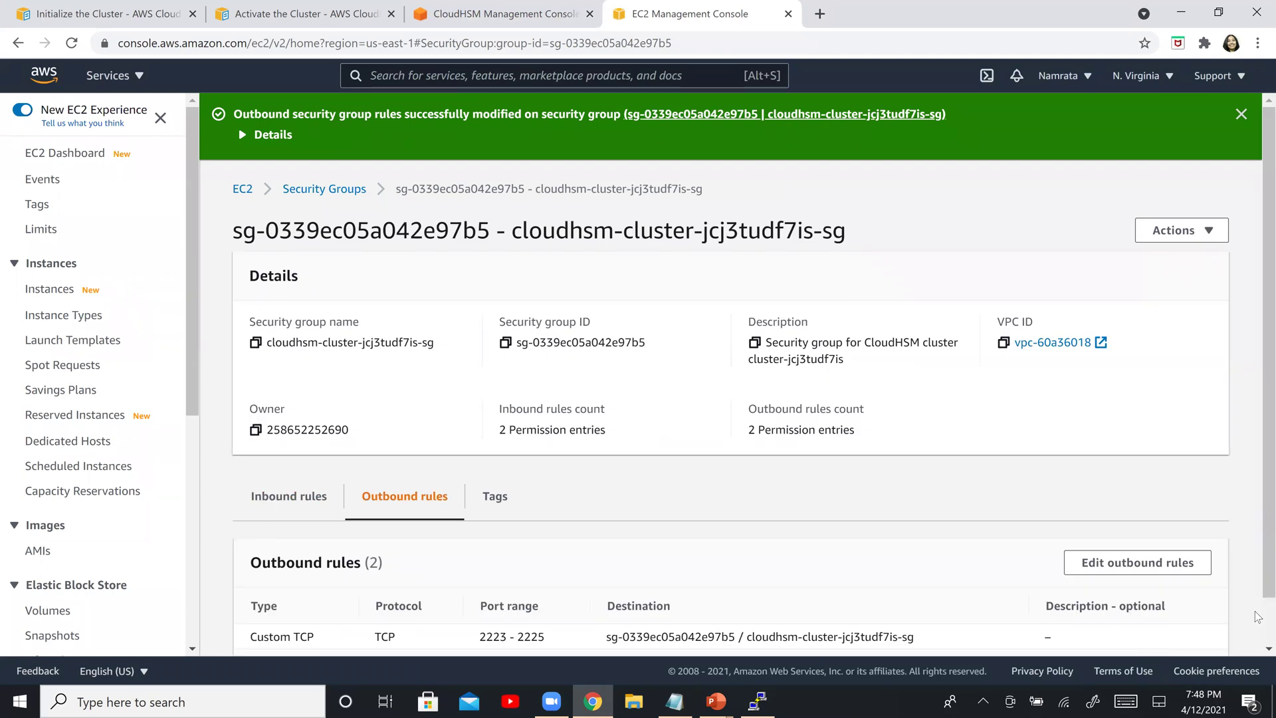
scroll(1258, 616, down, 2)
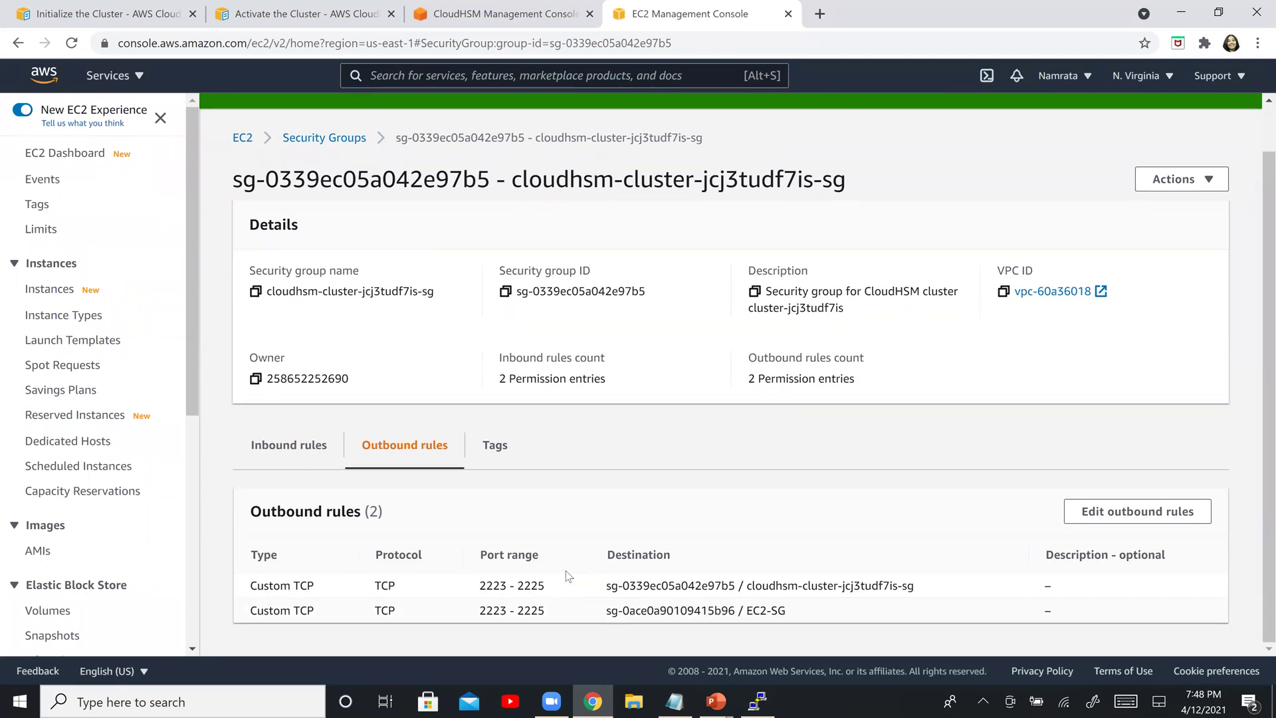
Review the cluster security group's inbound and outbound rules and check the connection attempt's output in the PuTTY terminal.
click(325, 450)
click(412, 452)
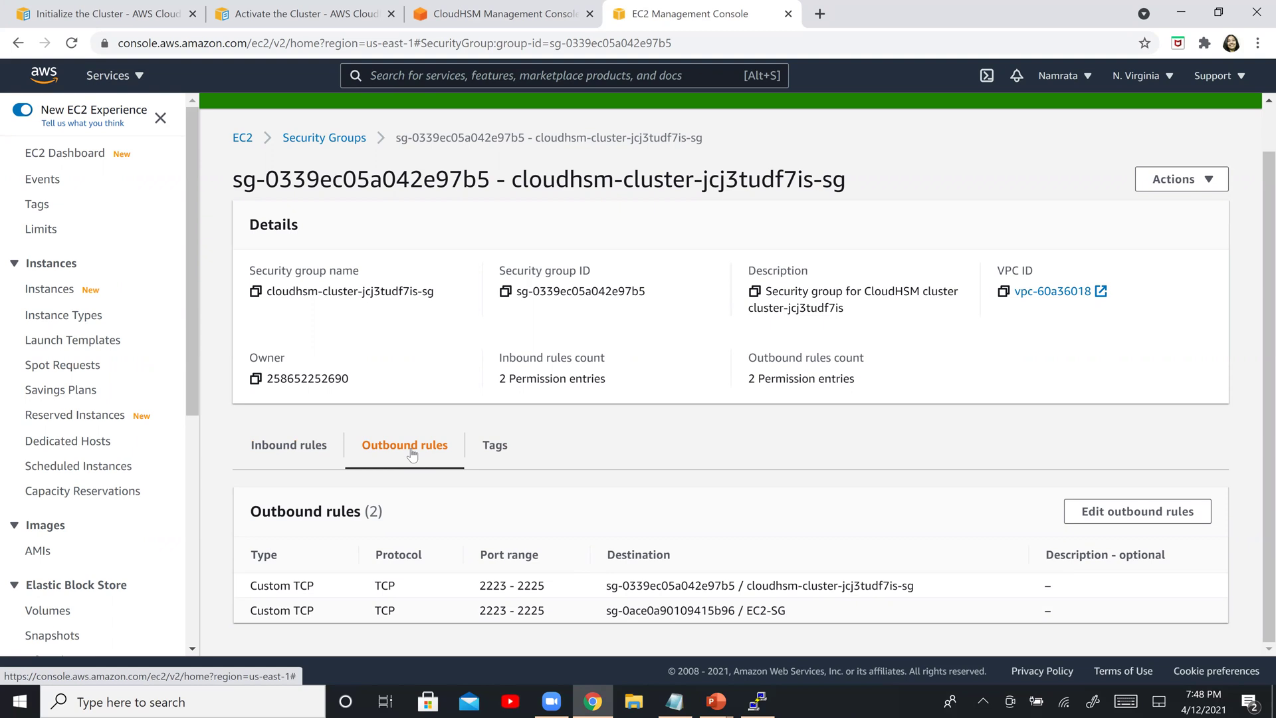
click(759, 701)
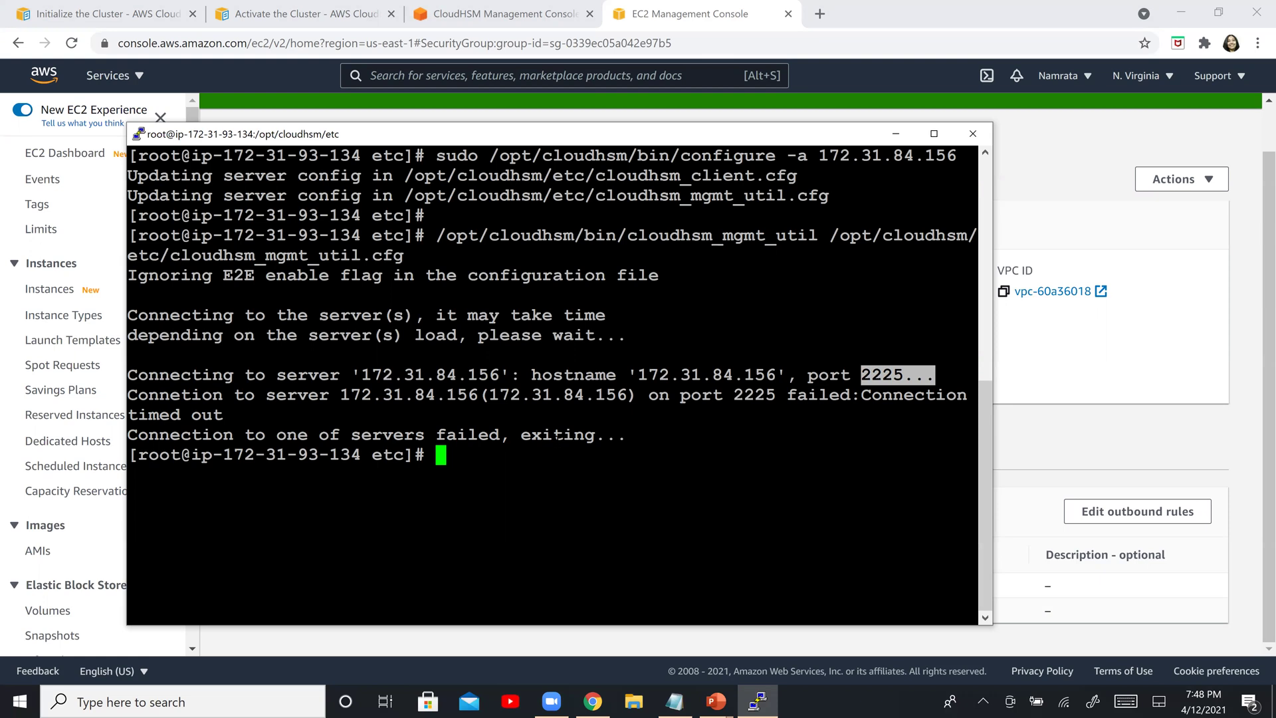
key(alt+Tab)
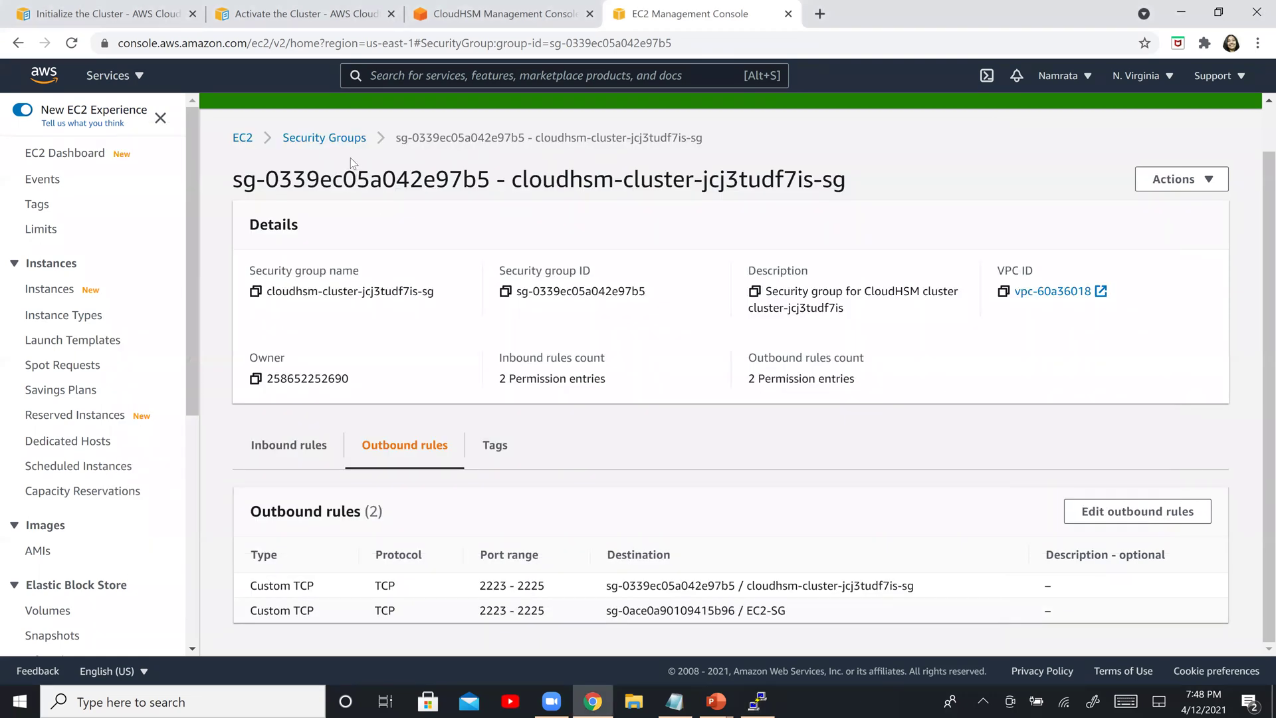
Open the details of the EC2-SG security group from the security groups list and view its inbound rules.
click(344, 141)
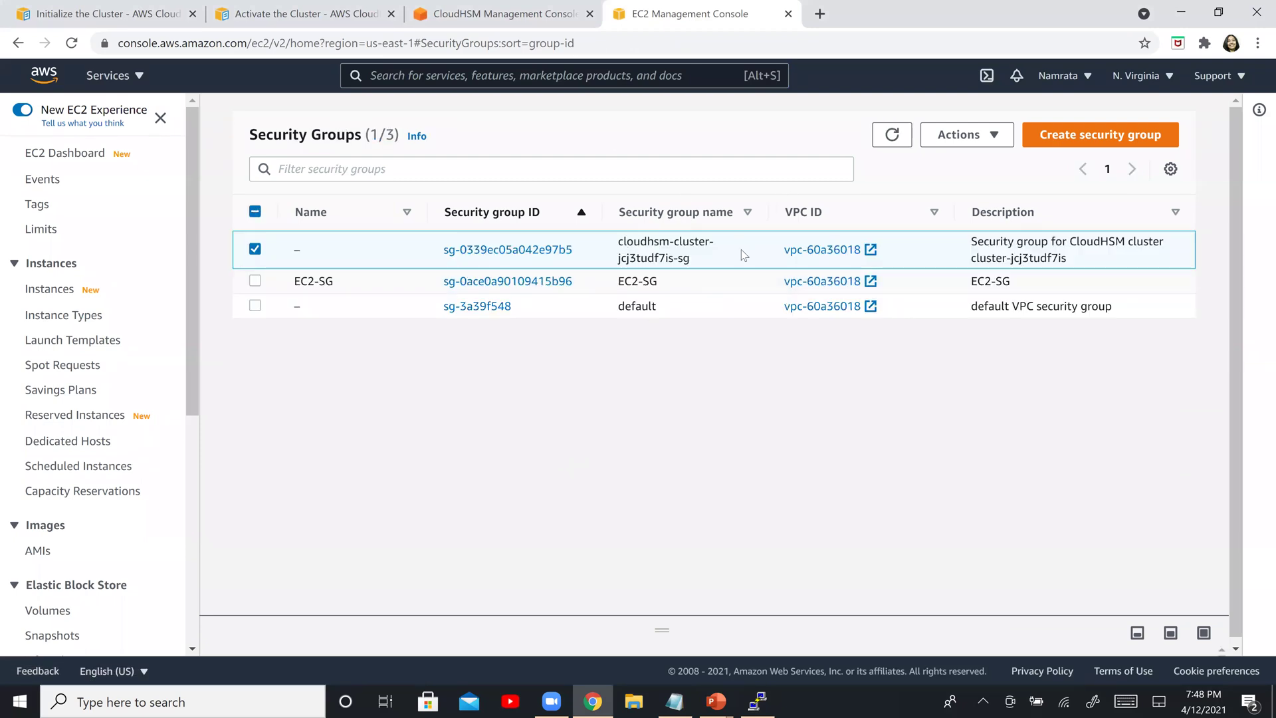
click(506, 281)
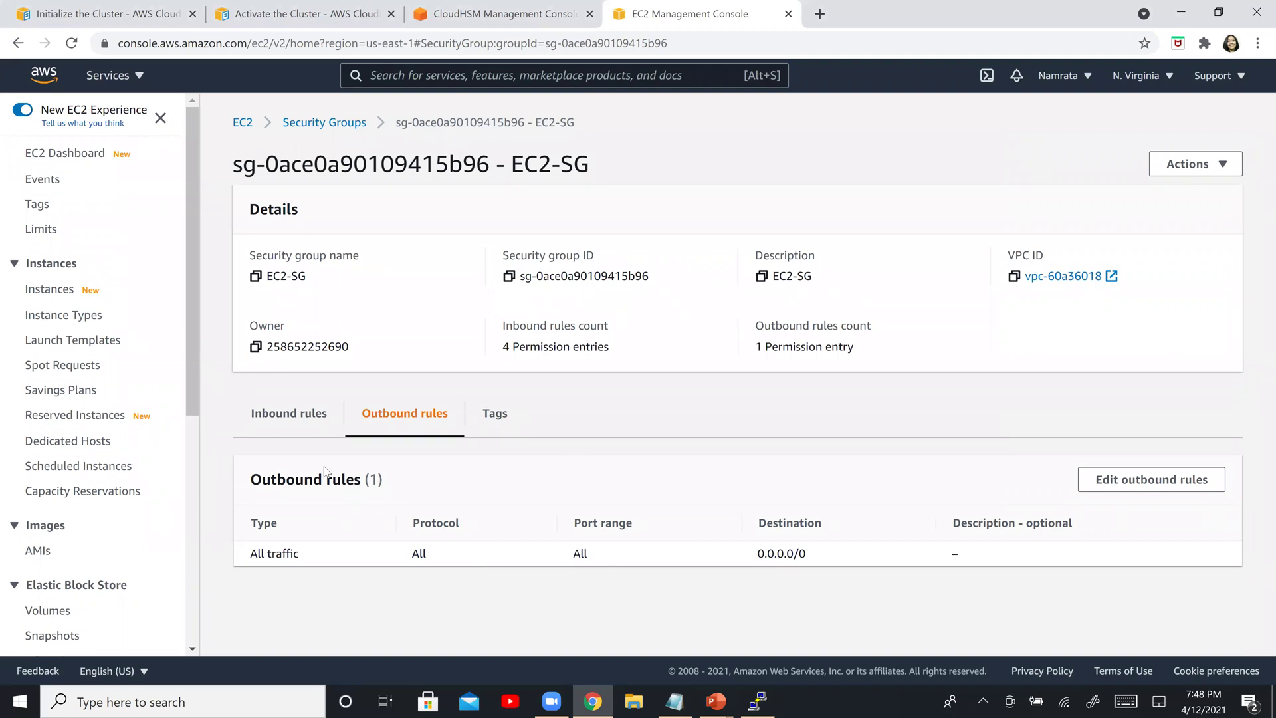
click(289, 414)
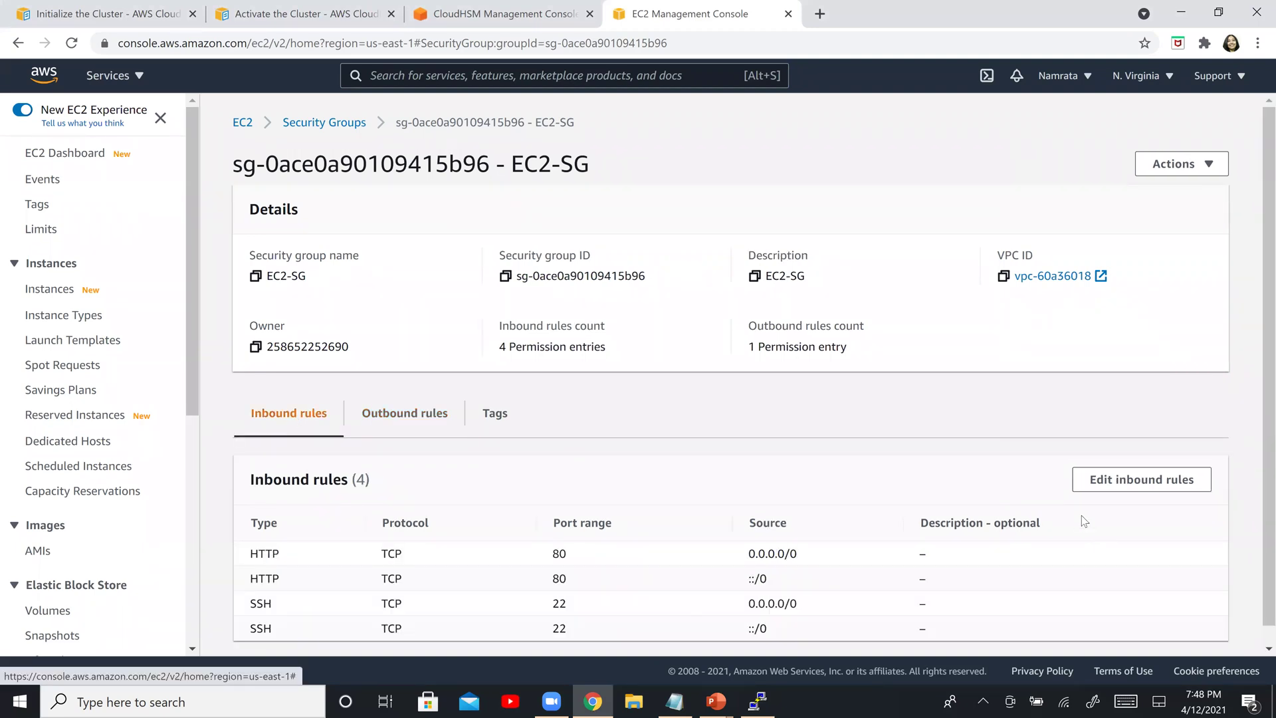
scroll(1256, 533, down, 1)
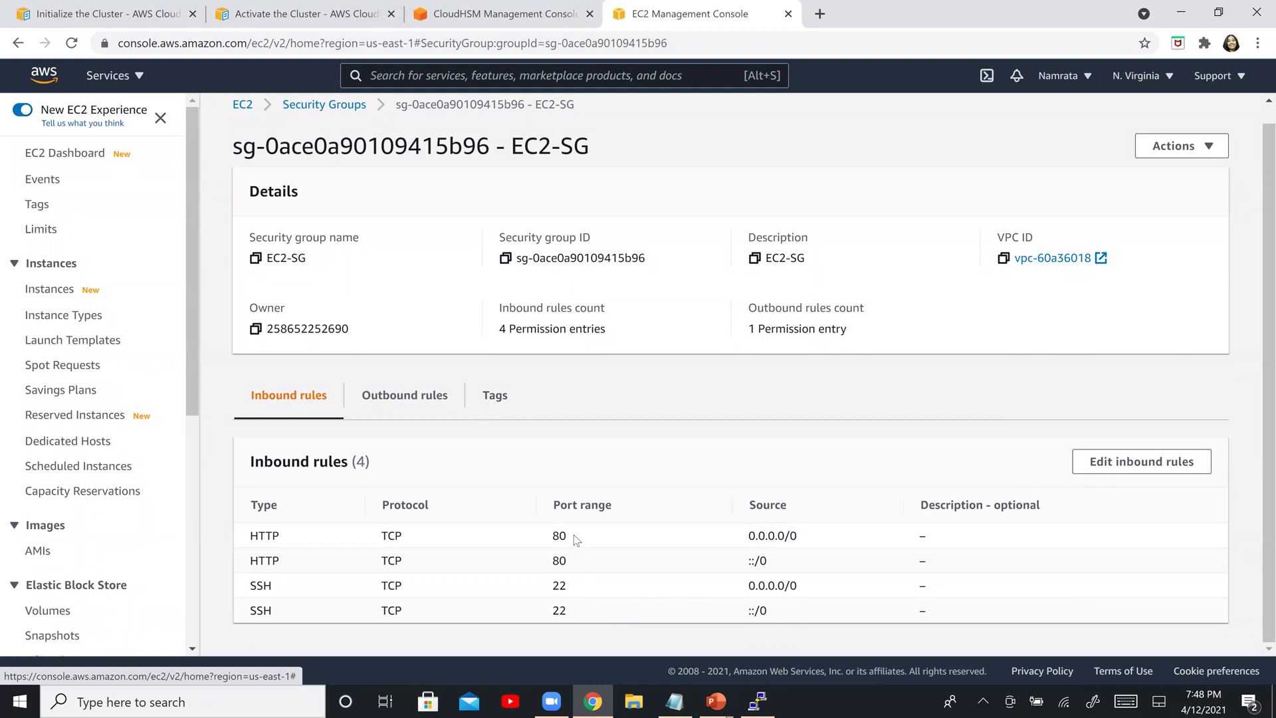
Add a Custom TCP inbound rule with port range 2222 - 2225 to the EC2-SG security group.
click(1153, 467)
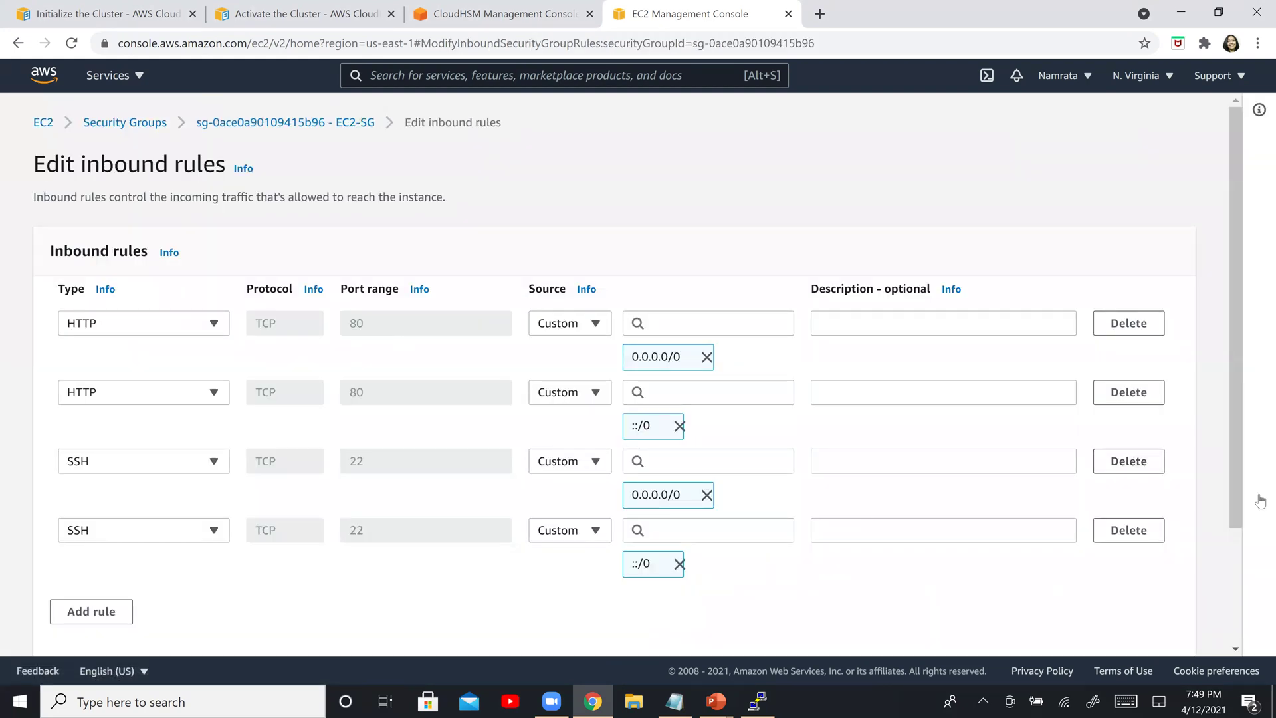
click(1240, 585)
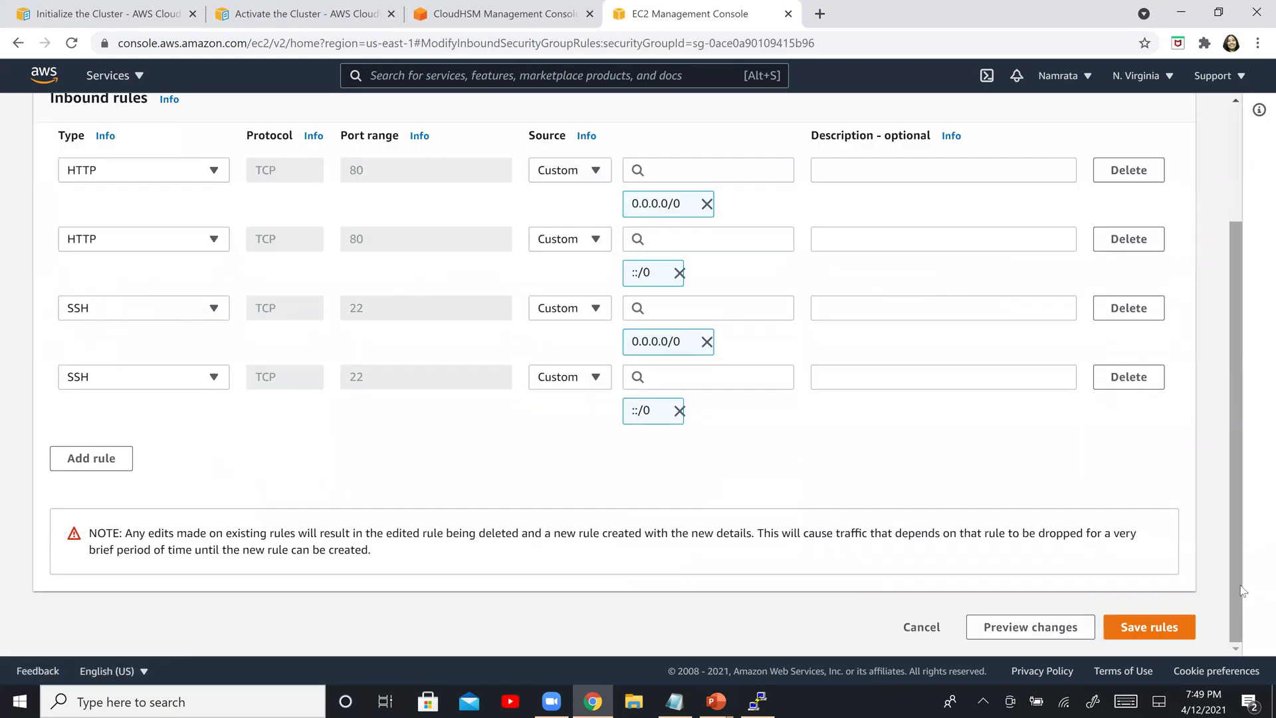
click(105, 473)
click(429, 452)
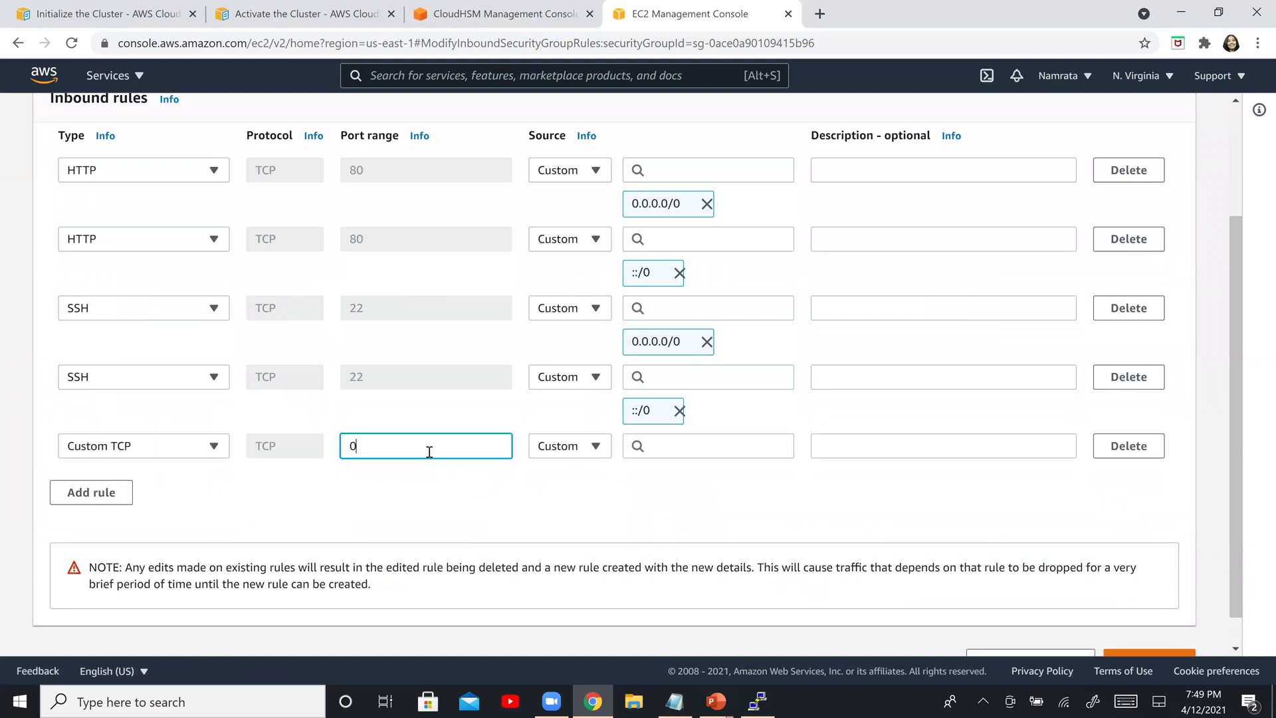
key(BackSpace)
text(2222-2225)
Set the new rule's source to the cloudhsm-cluster-jcj3tudf7is-sg security group and save the inbound rules.
click(683, 447)
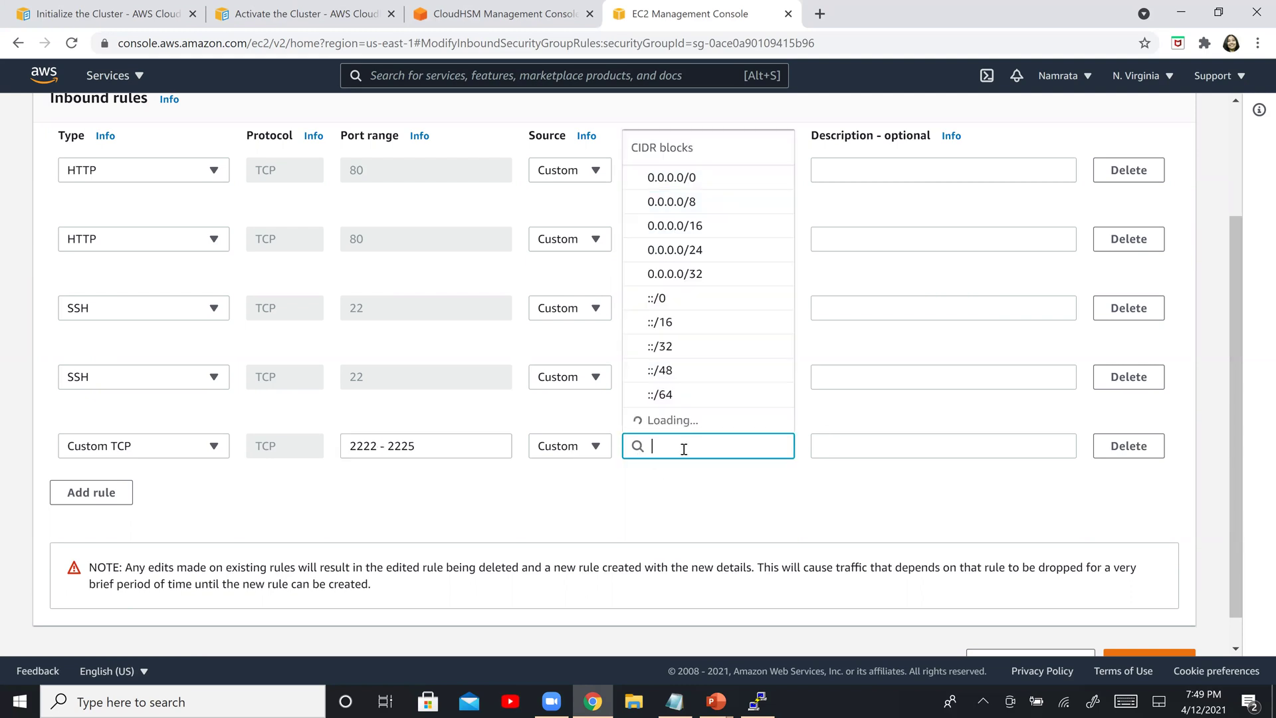
text(cloud)
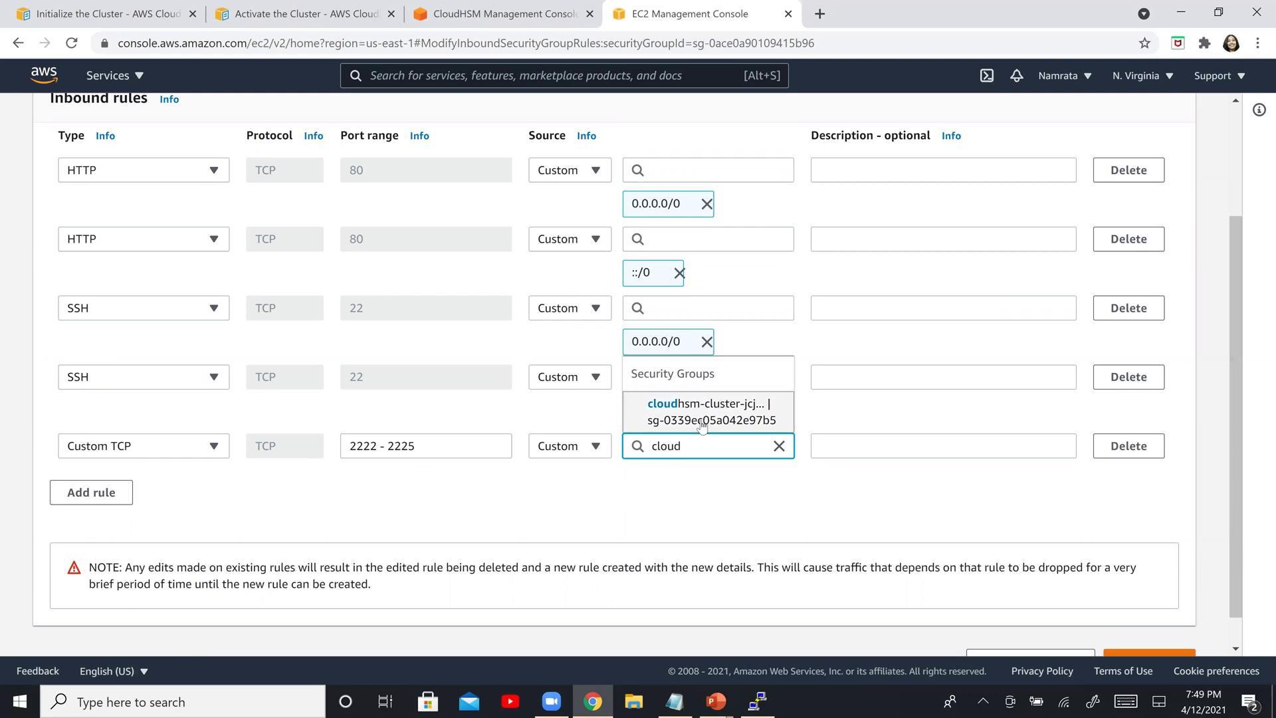
click(701, 419)
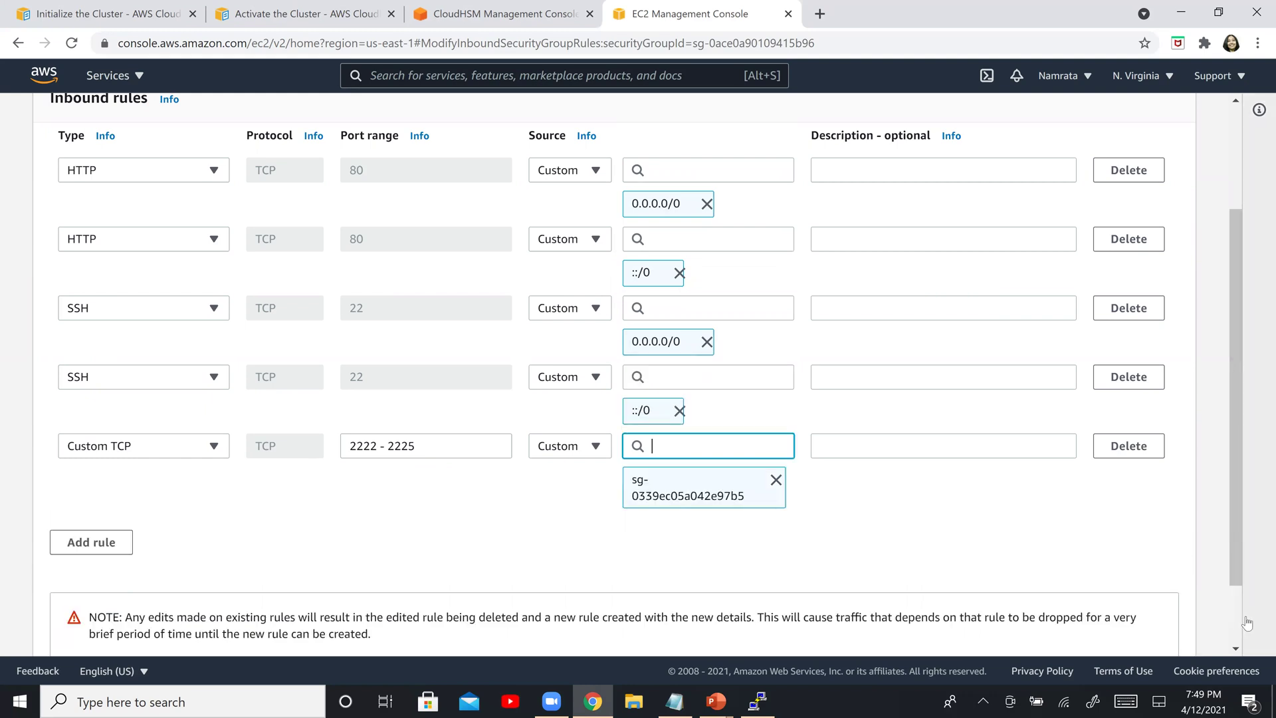
scroll(1234, 618, down, 2)
click(1163, 625)
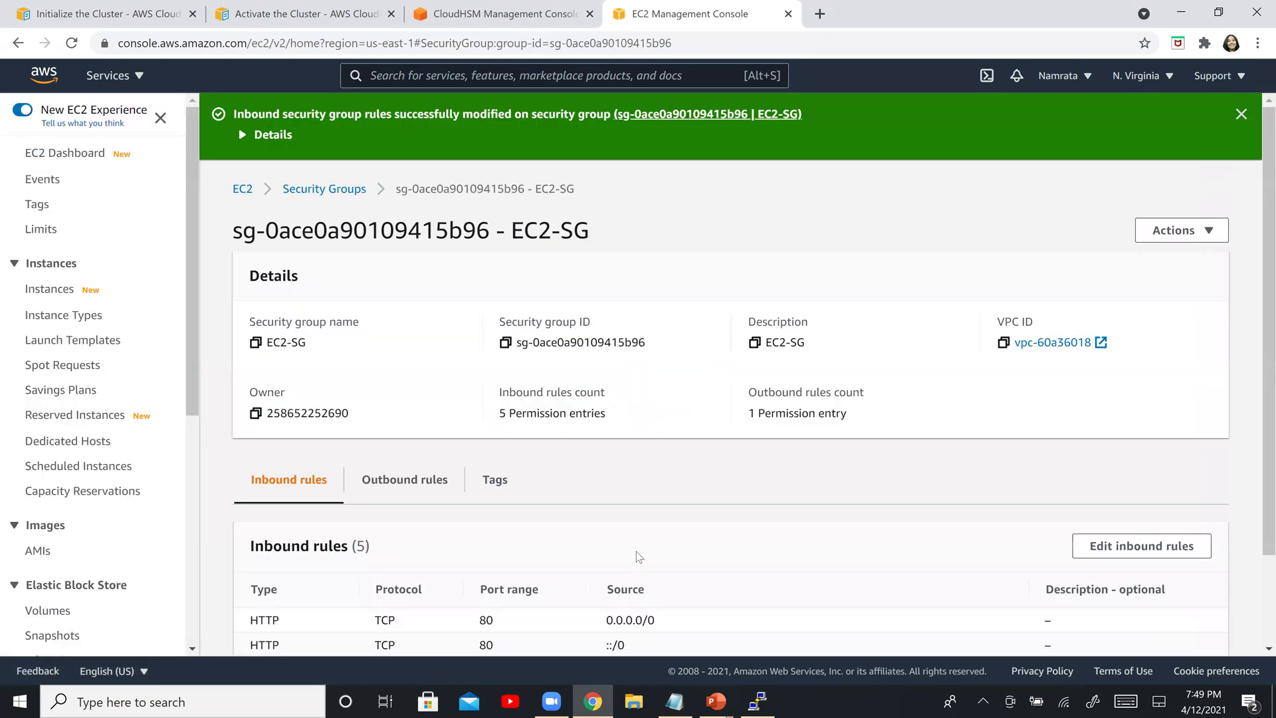
Review EC2-SG's outbound and inbound rules, checking the port range of the Custom TCP rule.
click(414, 492)
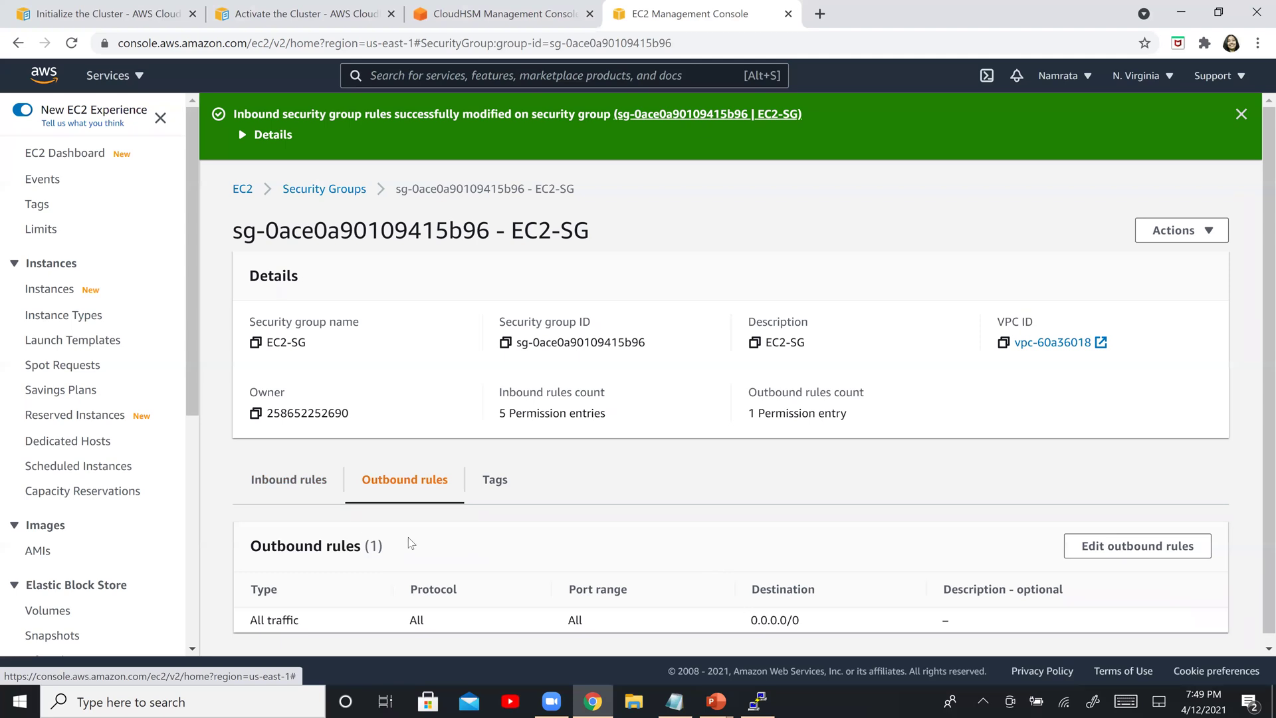
click(271, 477)
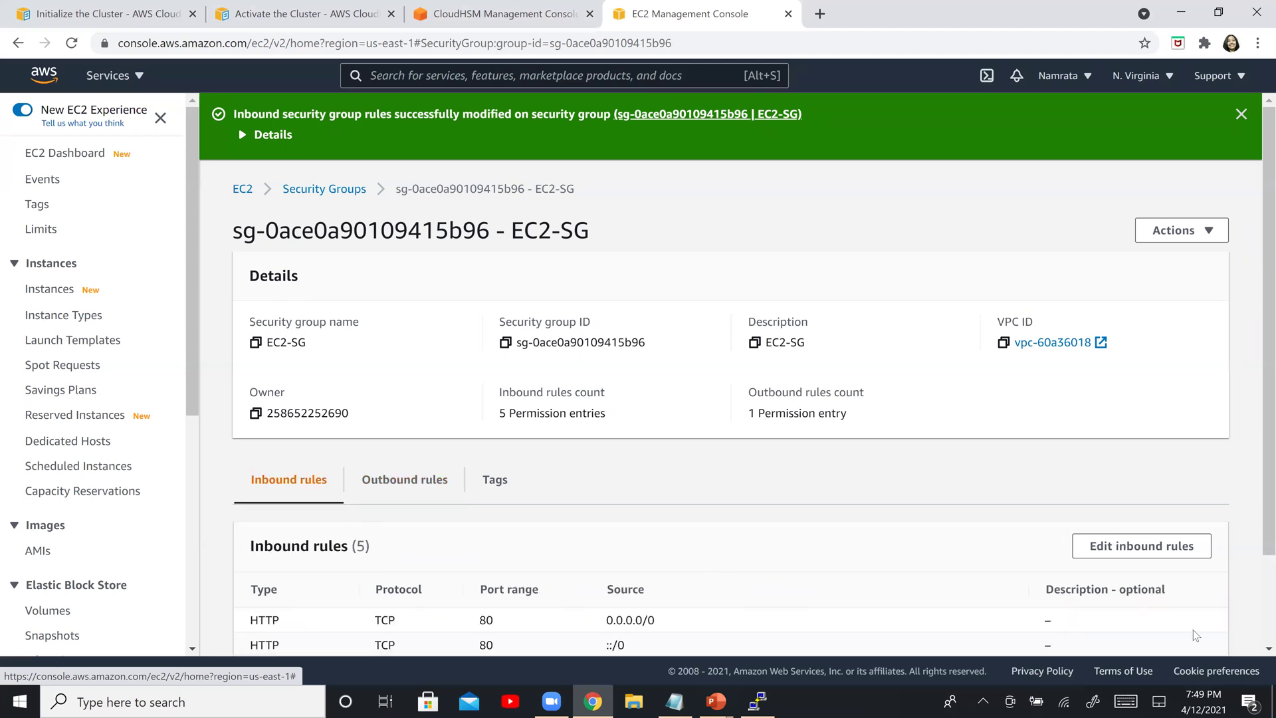
scroll(1258, 613, down, 2)
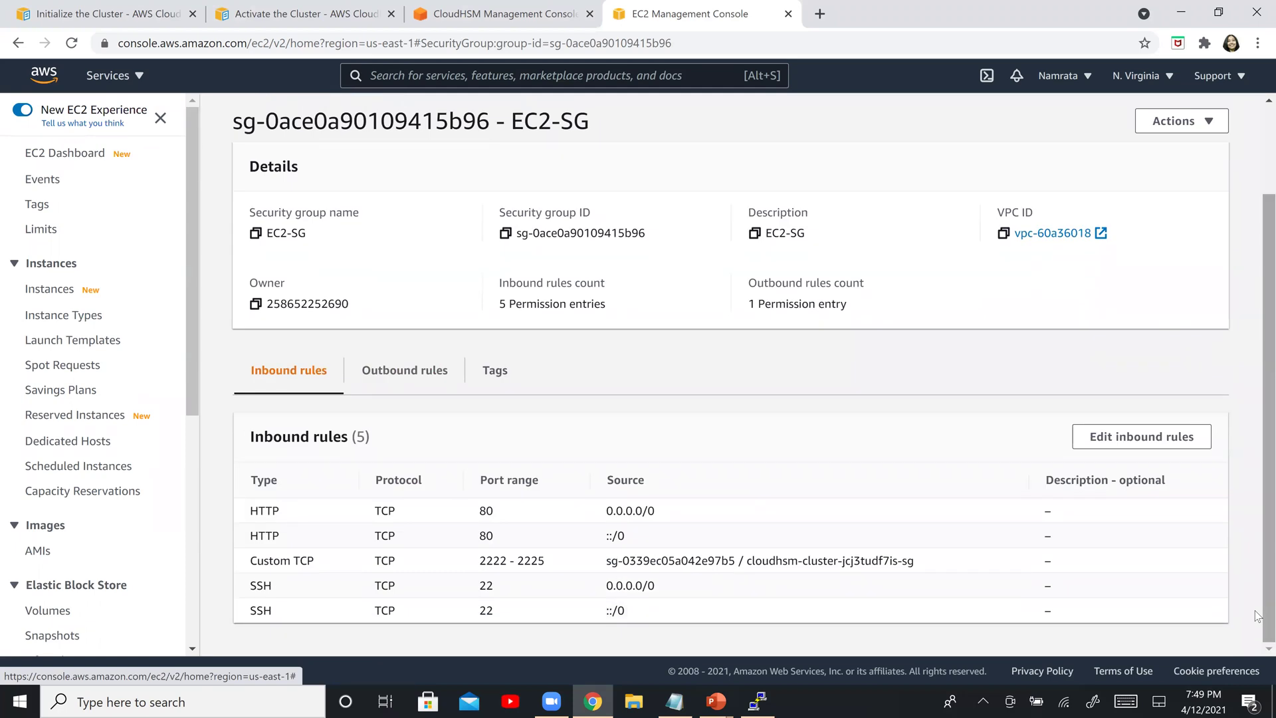
double_click(536, 560)
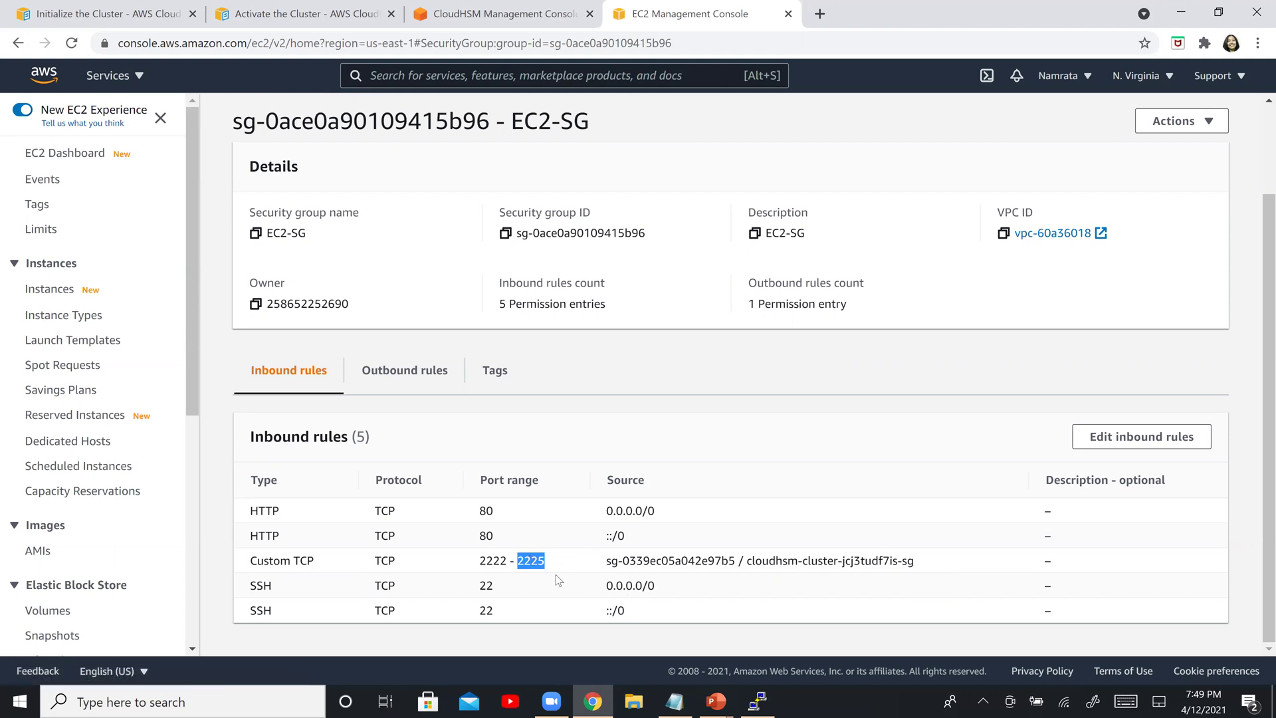
Switch to the PuTTY terminal and rerun /opt/cloudhsm/bin/cloudhsm_mgmt_util /opt/cloudhsm/etc/cloudhsm_mgmt_util.cfg to connect to the HSM.
key(alt+Tab)
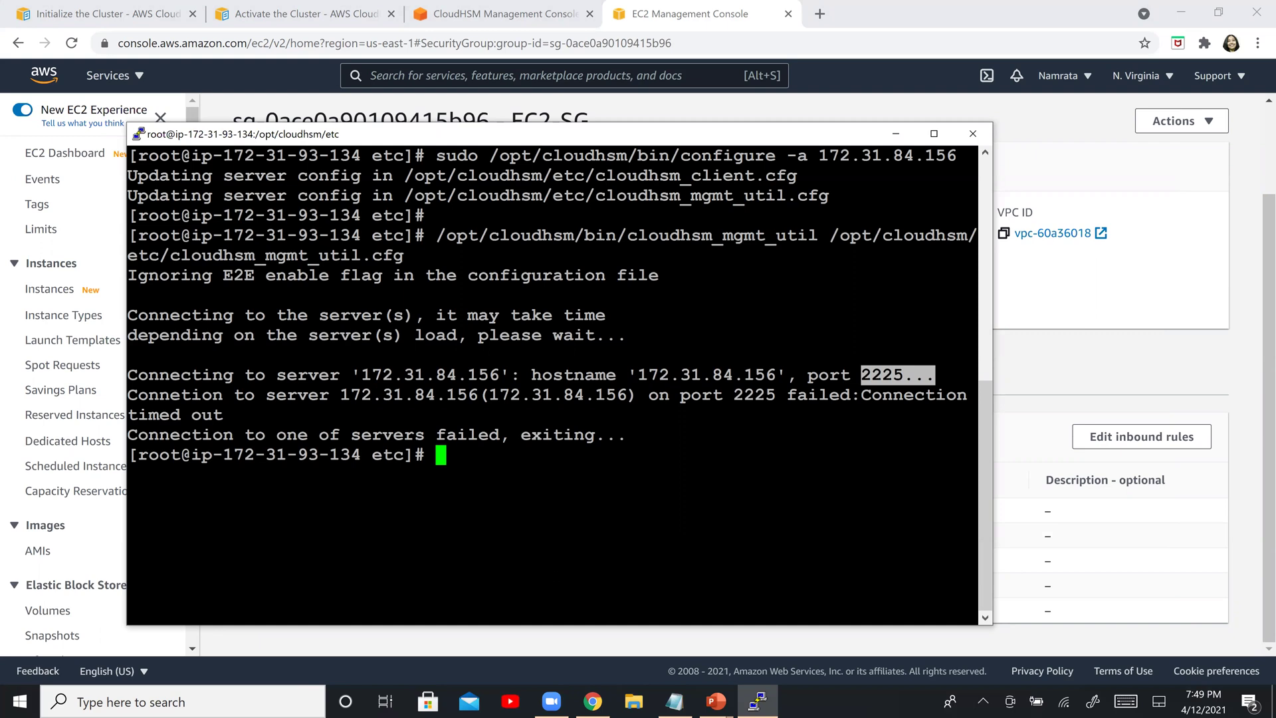
key(Up)
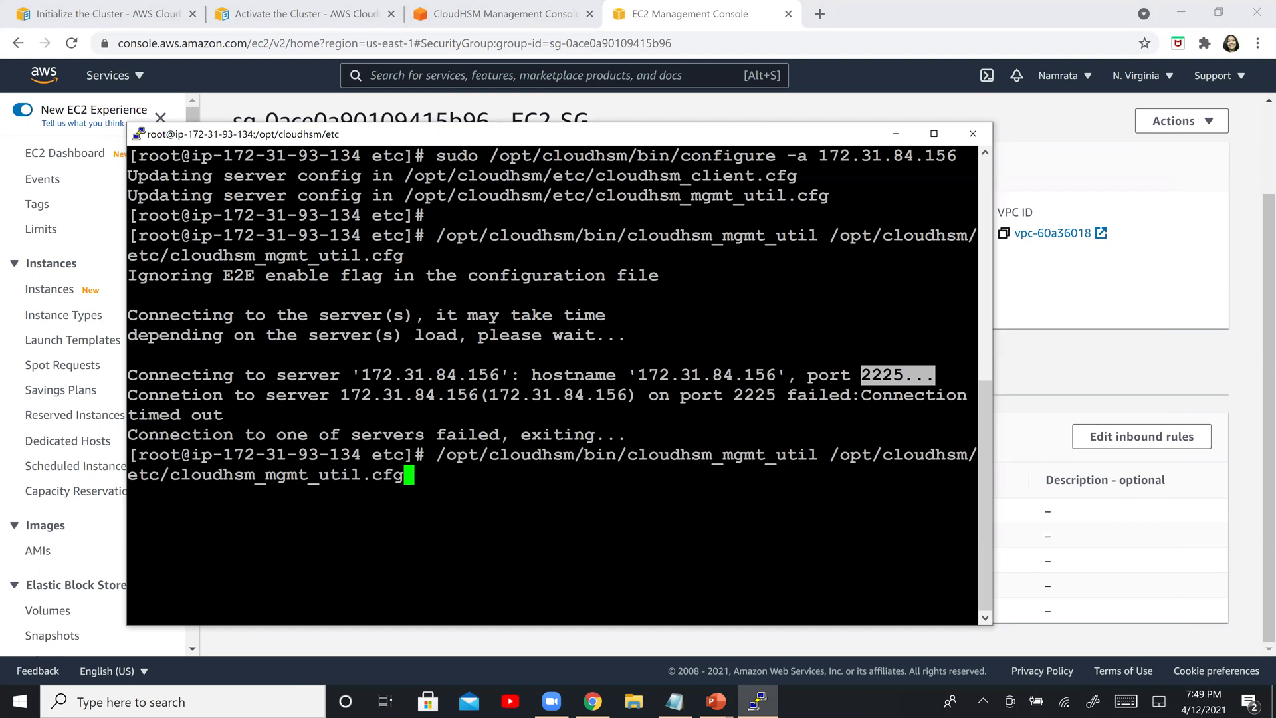
key(Return)
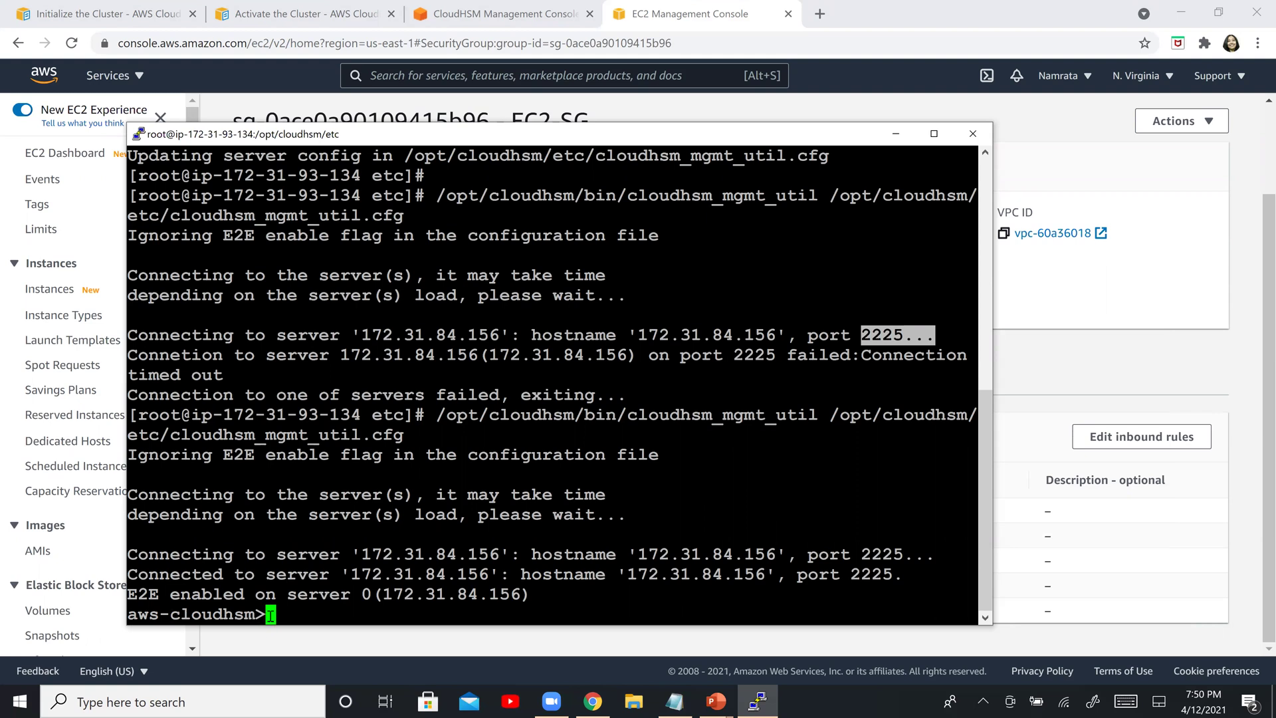
key(alt+Tab)
key(alt+Tab)
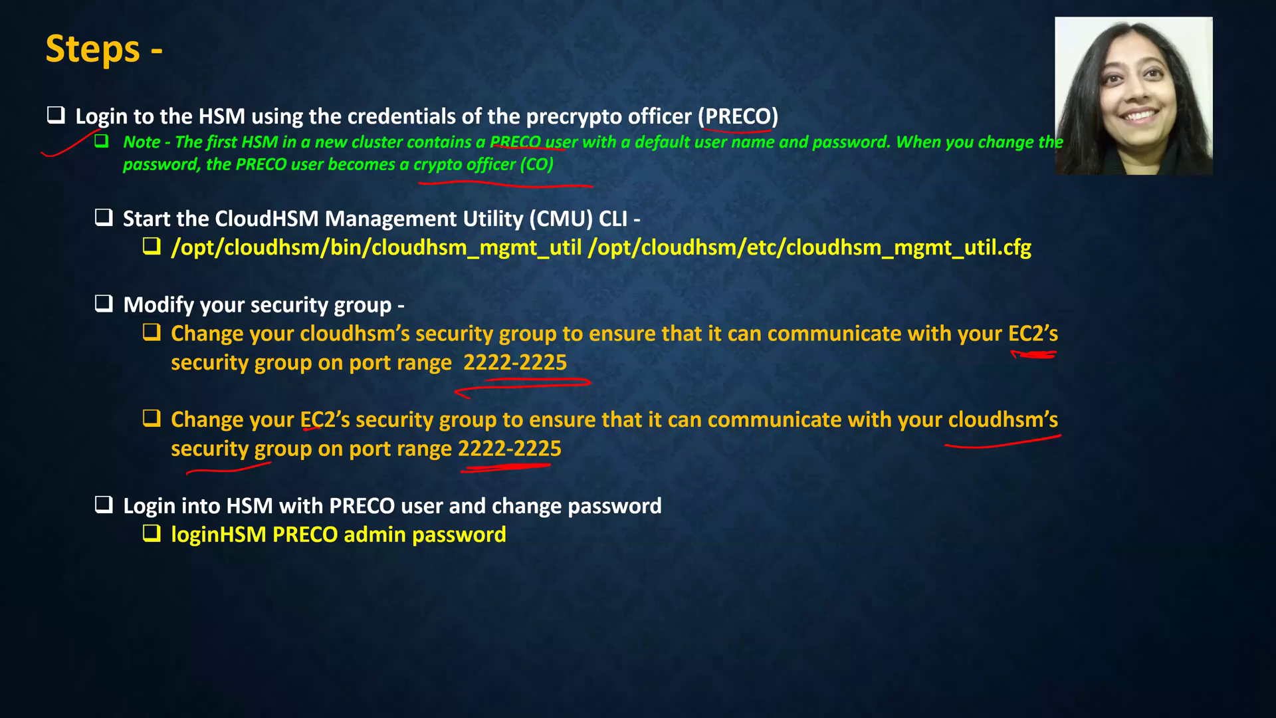
drag(56, 291, 89, 469)
drag(679, 471, 679, 589)
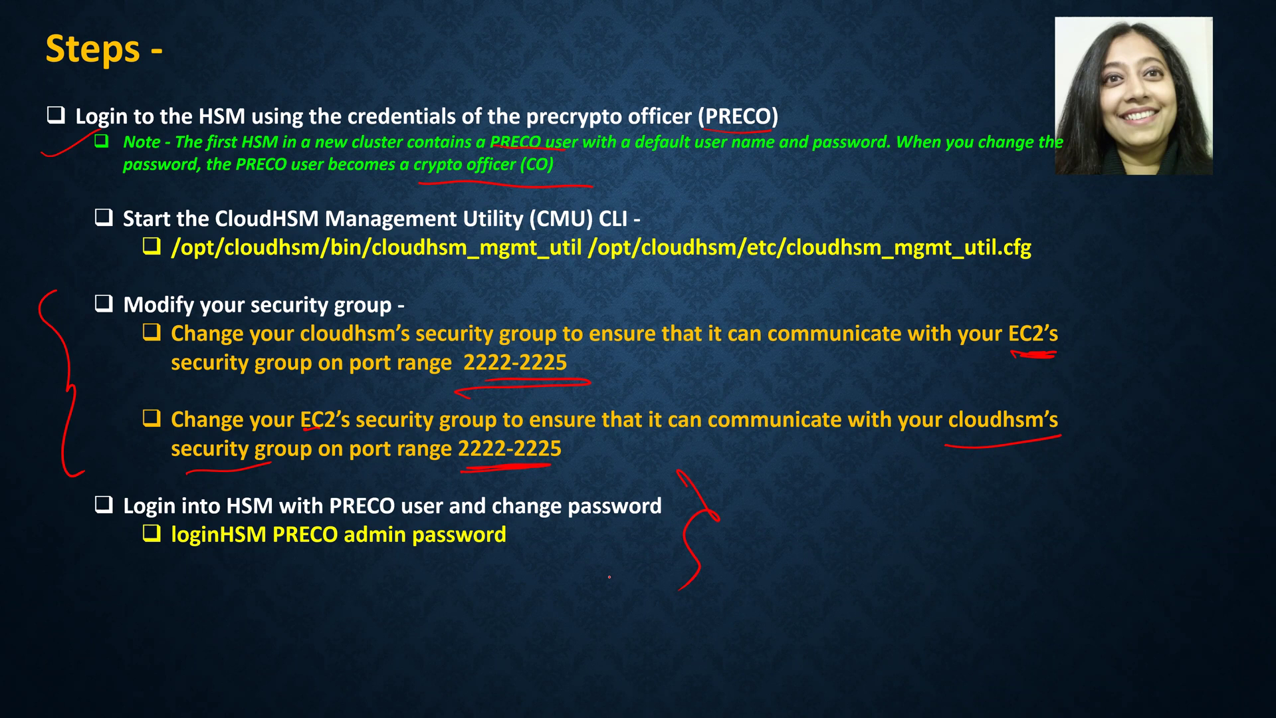
drag(194, 567, 506, 583)
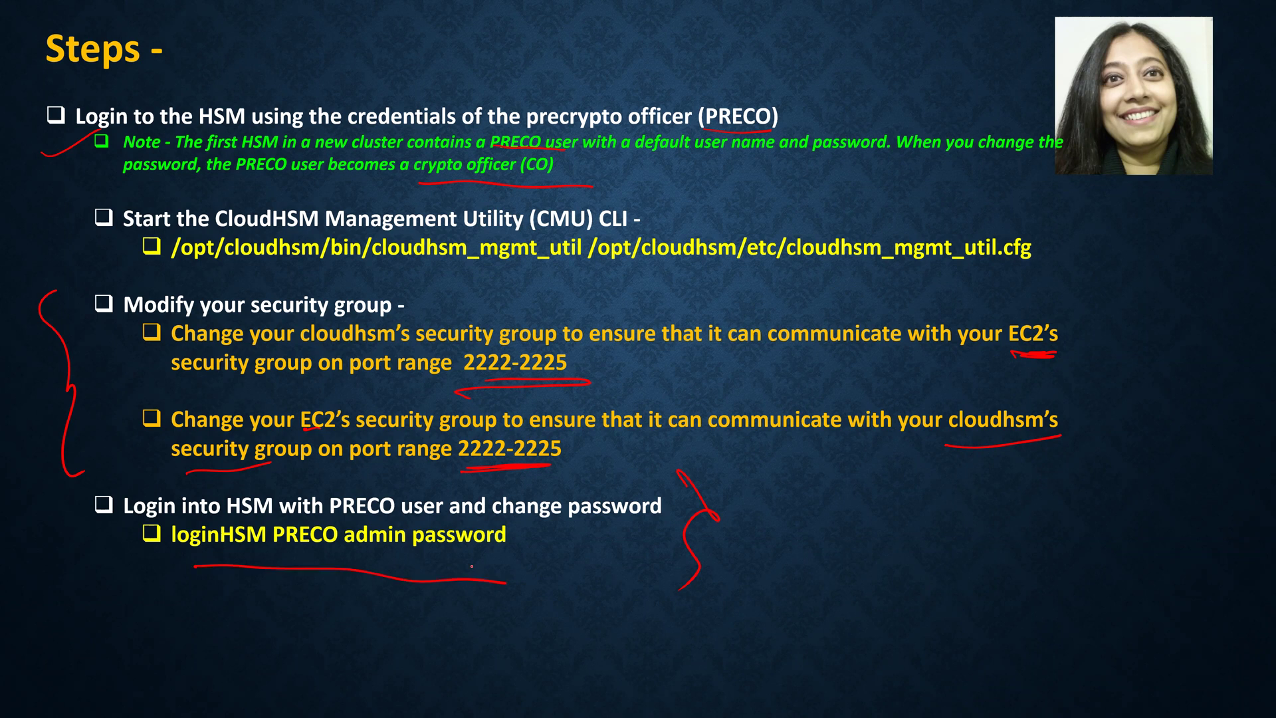
Switch to the Notepad command notes and copy the loginHSM command for the PRECO admin user.
key(alt+Tab)
key(Tab)
key(Tab)
key(Down)
scroll(473, 566, down, 2)
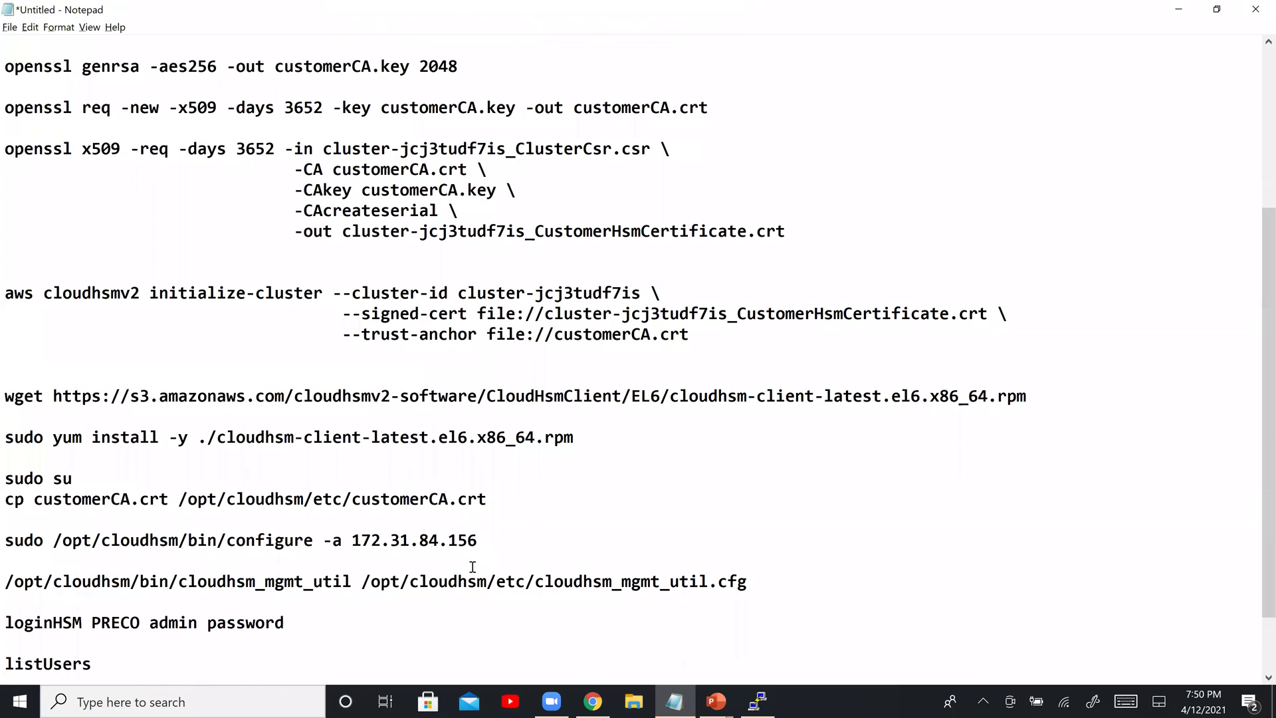
key(shift+Down)
key(ctrl+c)
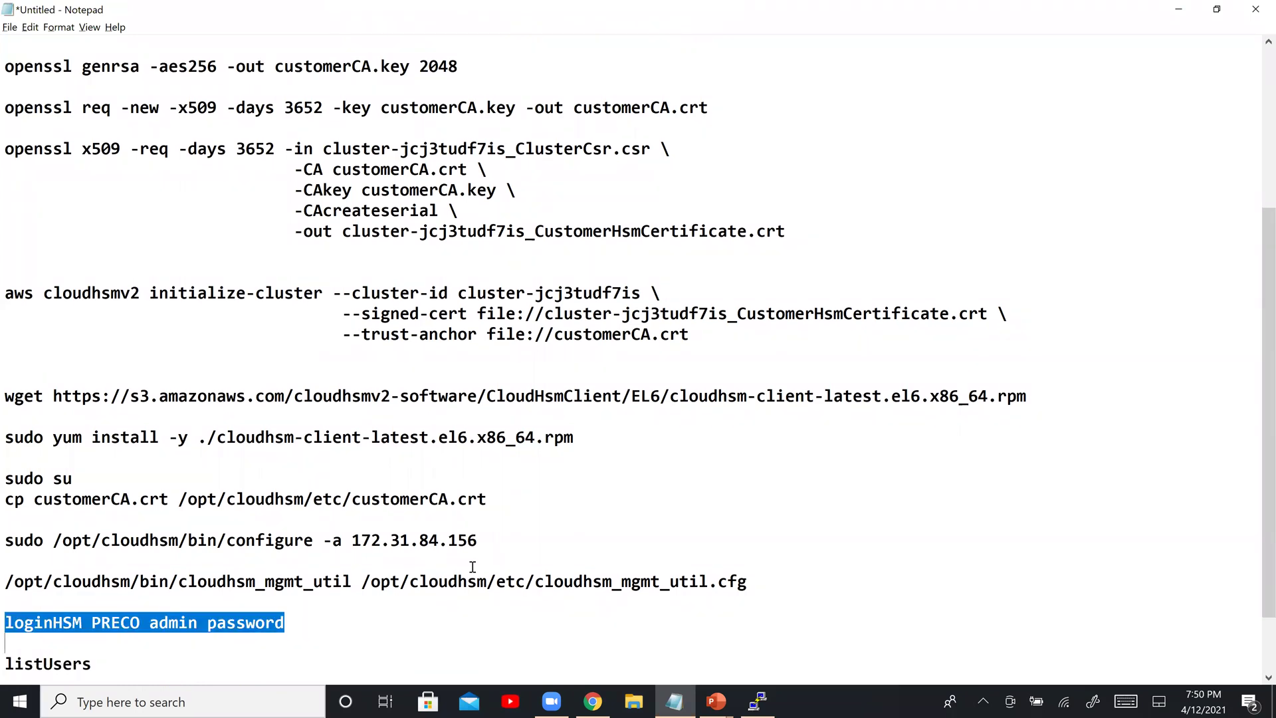
Switch to the PuTTY terminal, run the copied loginHSM command with the PRECO admin's password, and highlight its output.
key(alt+Tab)
key(Tab)
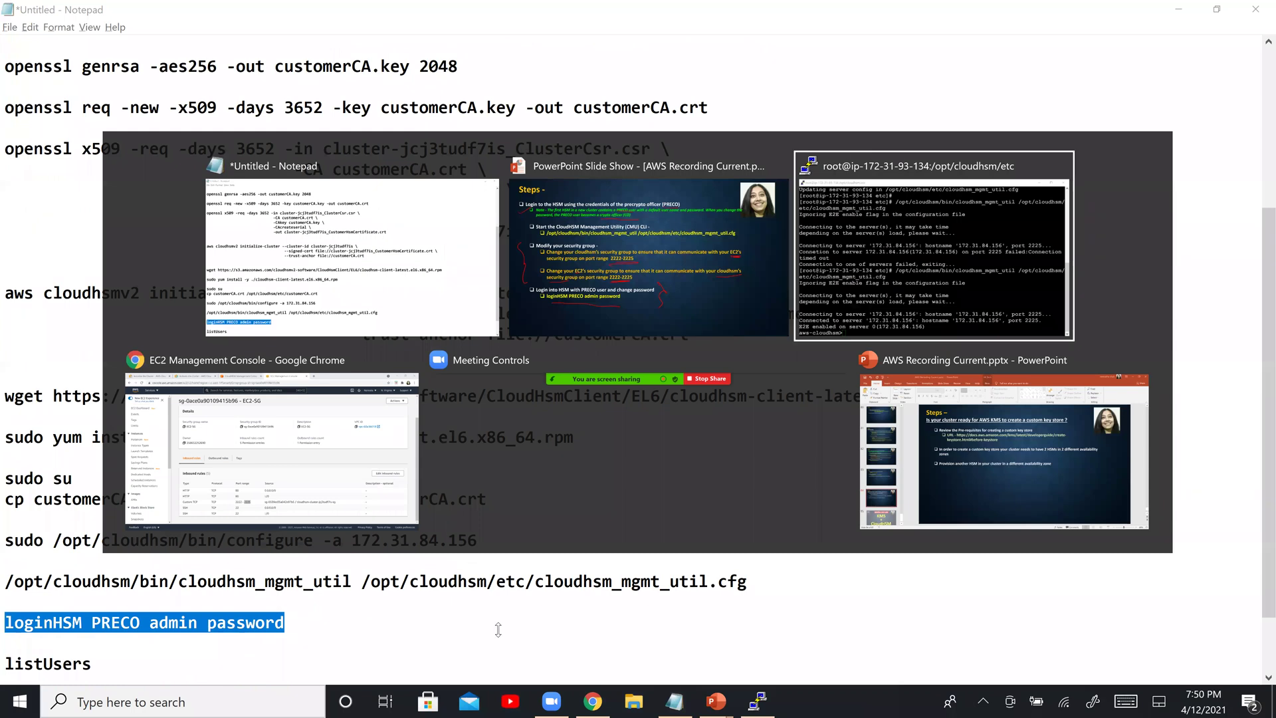
key(shift+Insert)
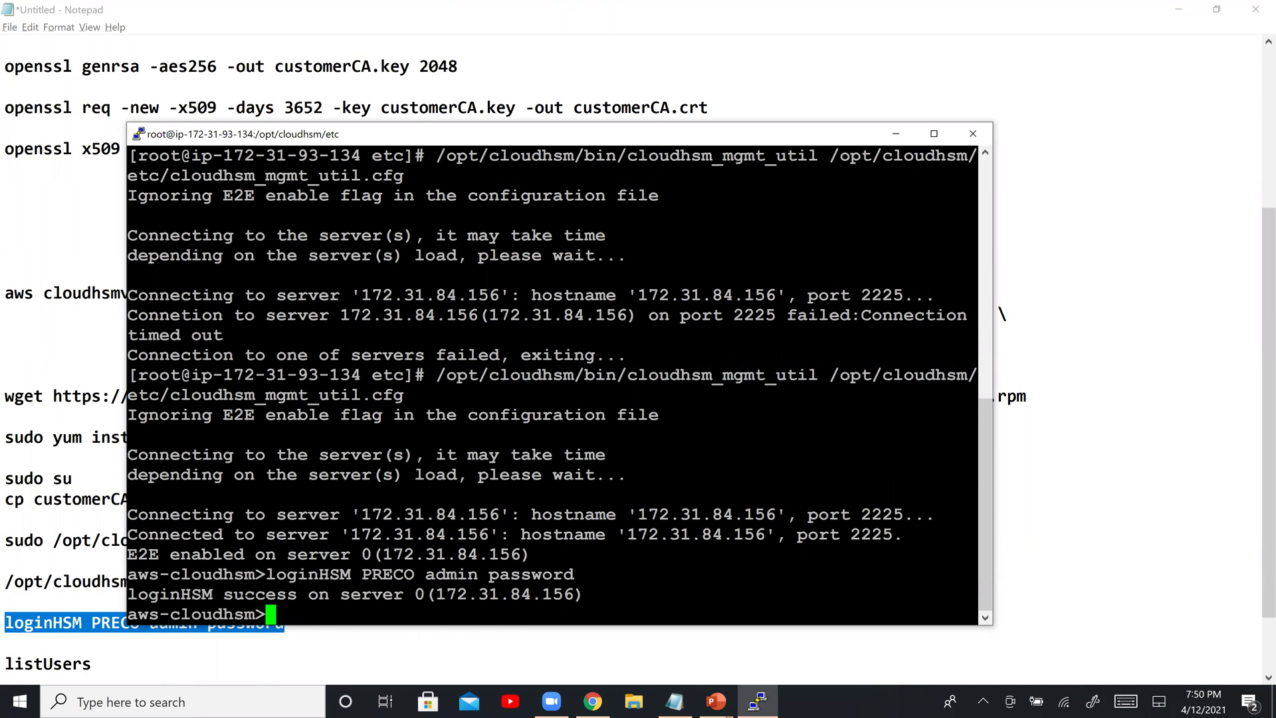
mouse_move(130, 610)
mouse_down()
mouse_move(183, 576)
mouse_move(123, 592)
mouse_up()
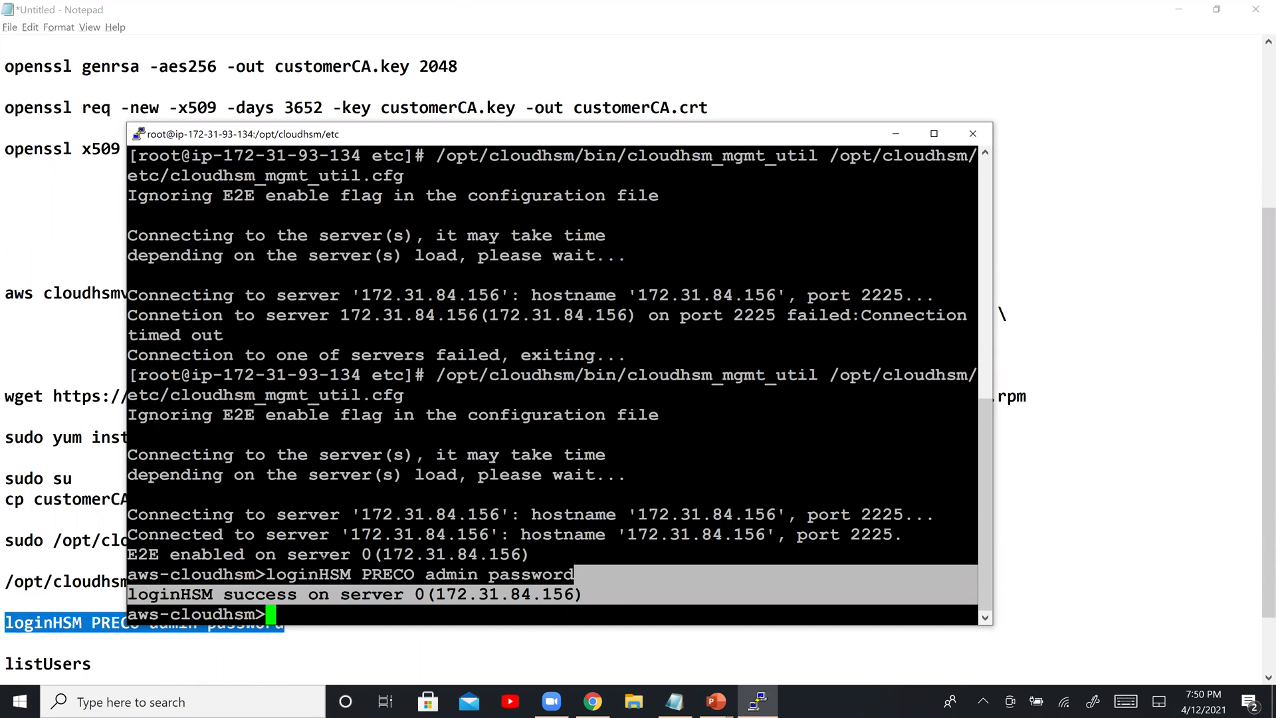
click(133, 649)
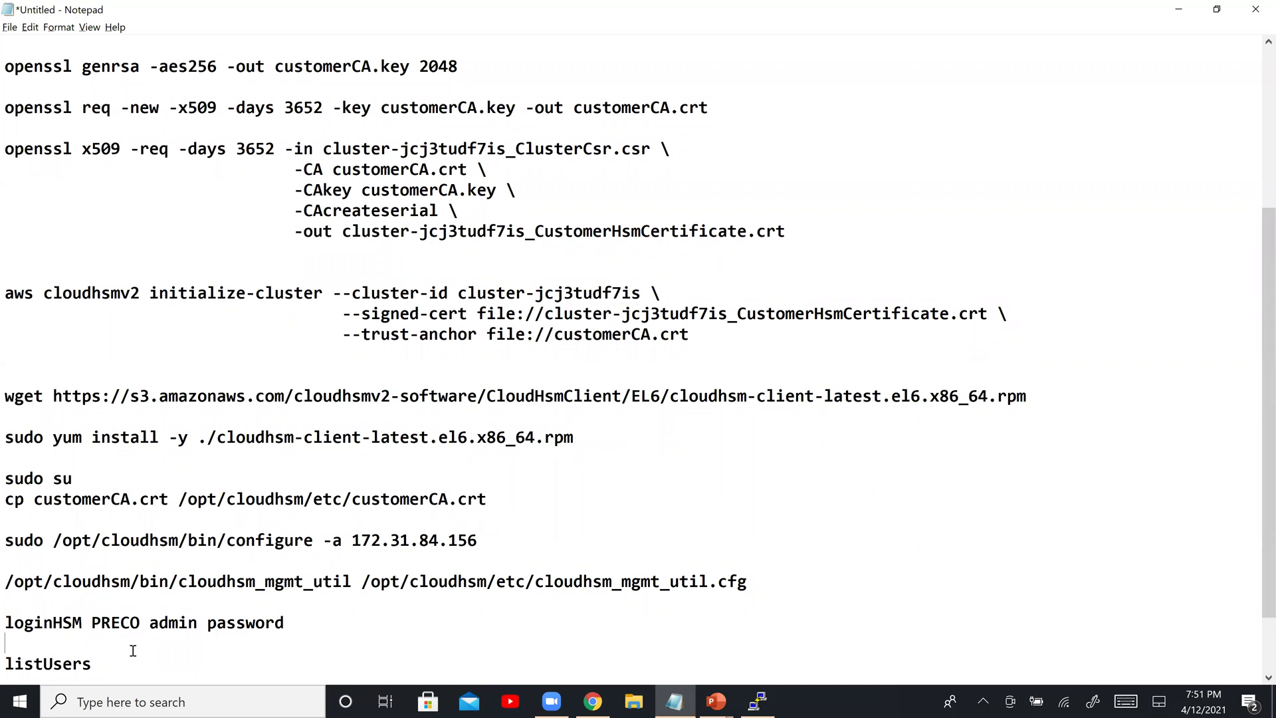
key(alt+Tab)
key(alt+Tab)
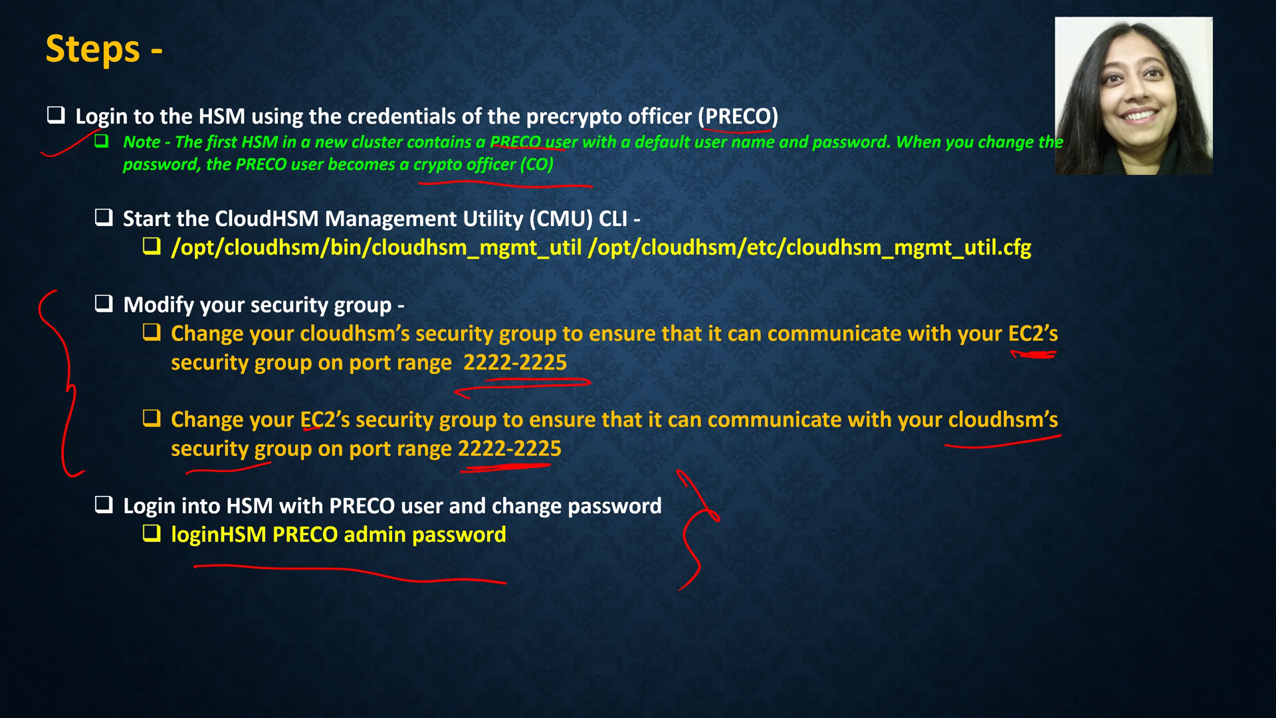
drag(573, 121, 543, 151)
drag(586, 83, 616, 81)
drag(571, 170, 579, 174)
Return to the PuTTY terminal, run listUsers, and highlight the admin user's name and type in the output.
key(alt+Tab)
key(alt+Tab)
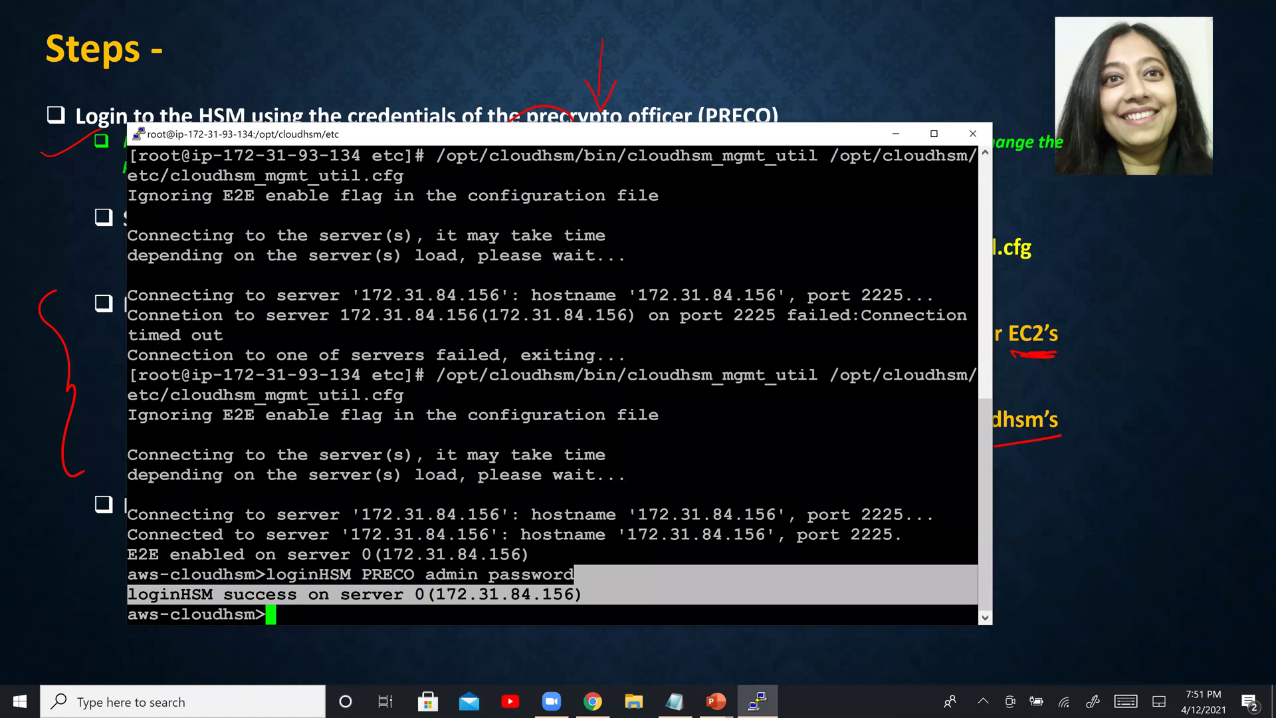
click(665, 593)
text(listUsers)
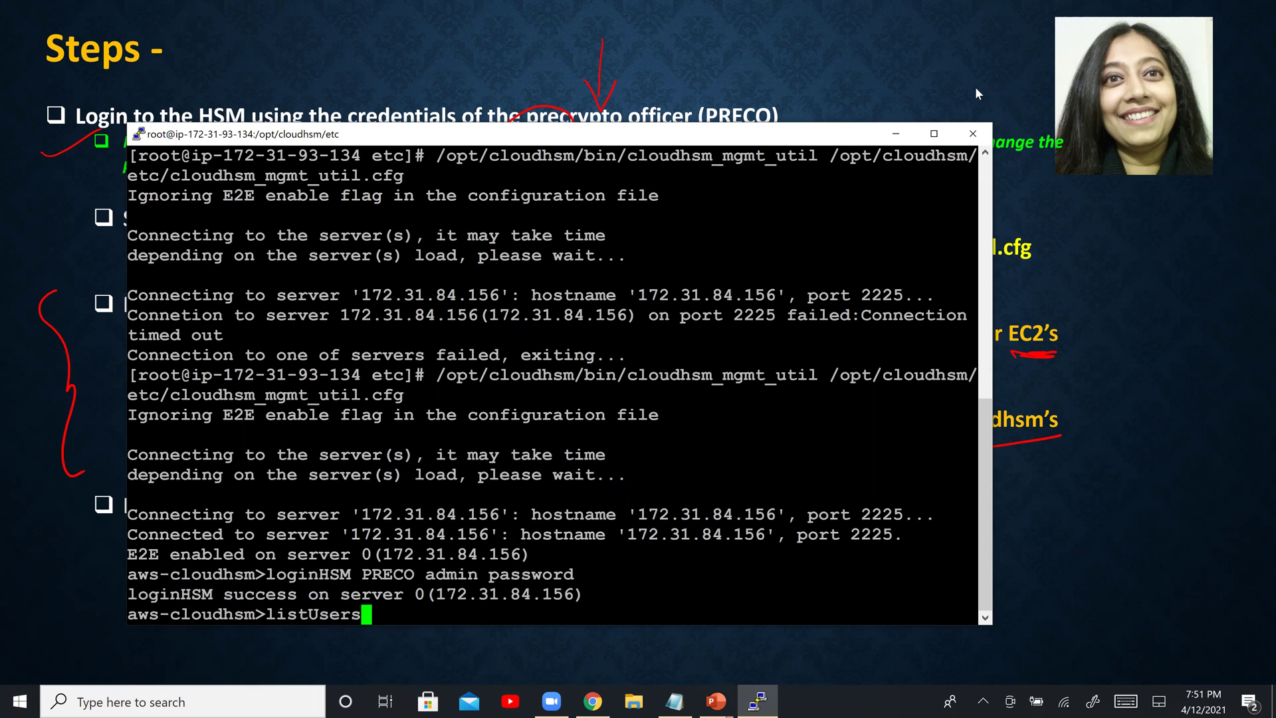
drag(816, 141, 891, 113)
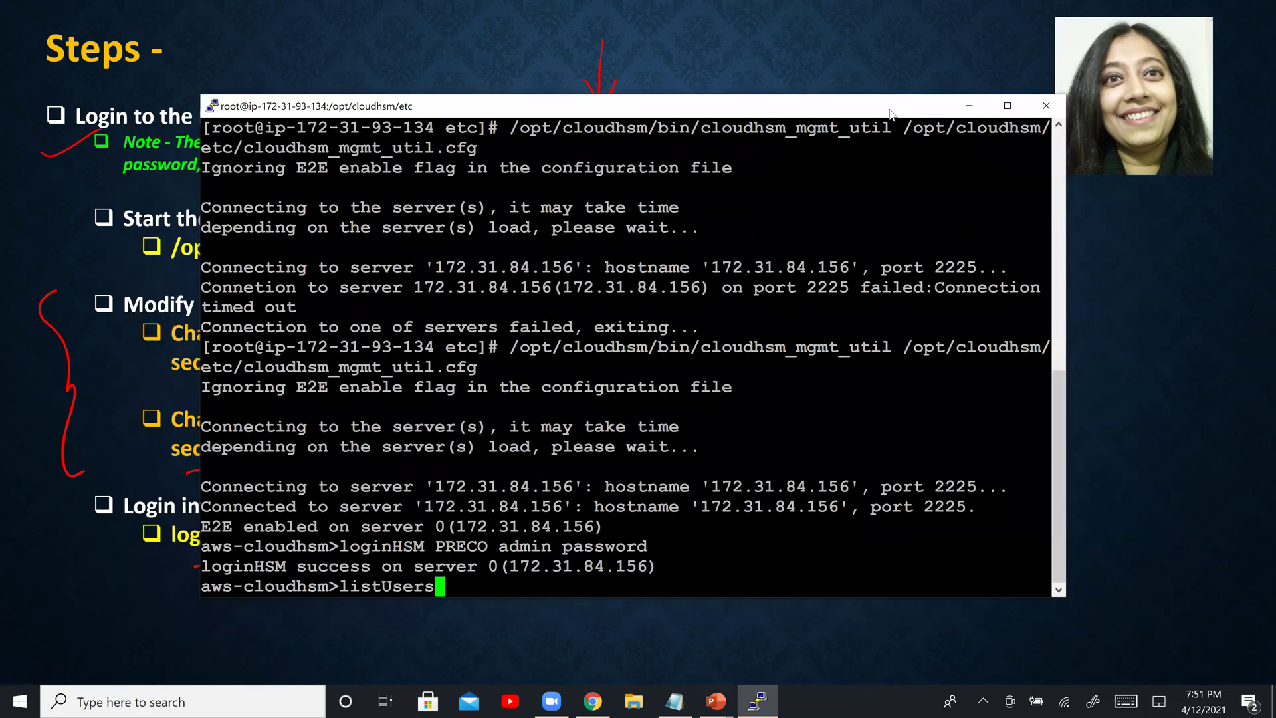
key(Return)
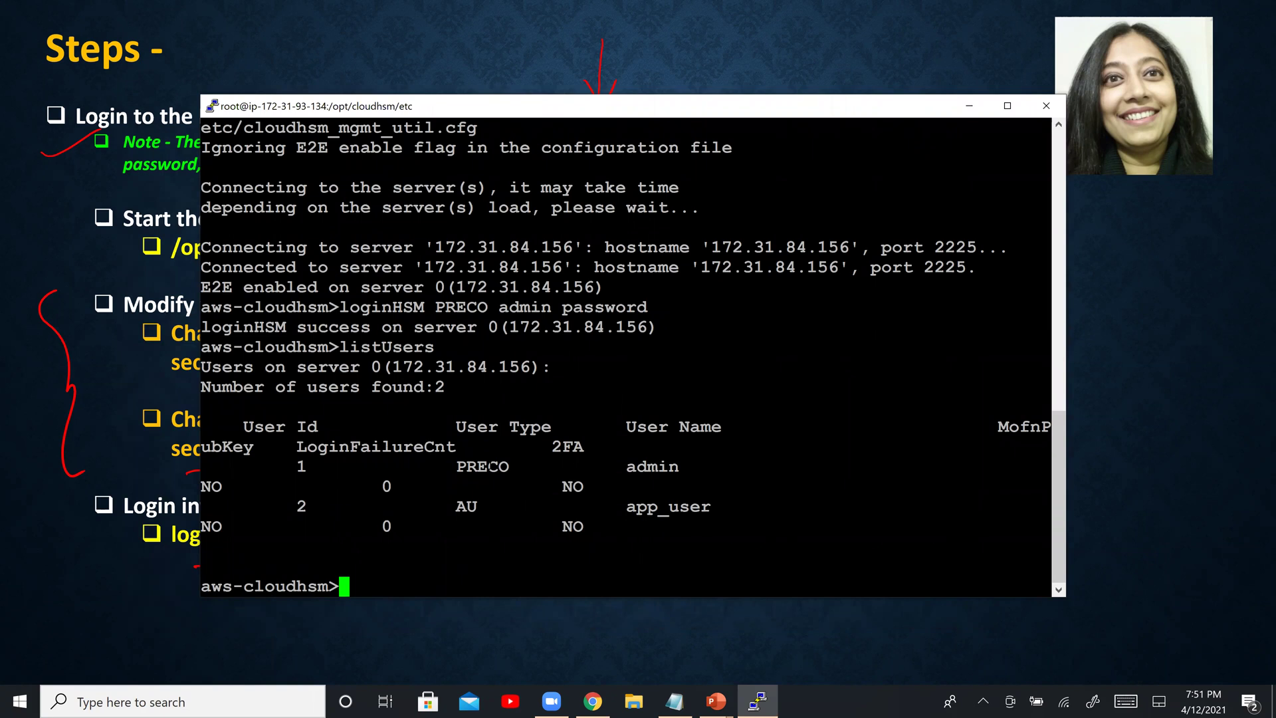
drag(616, 466, 691, 468)
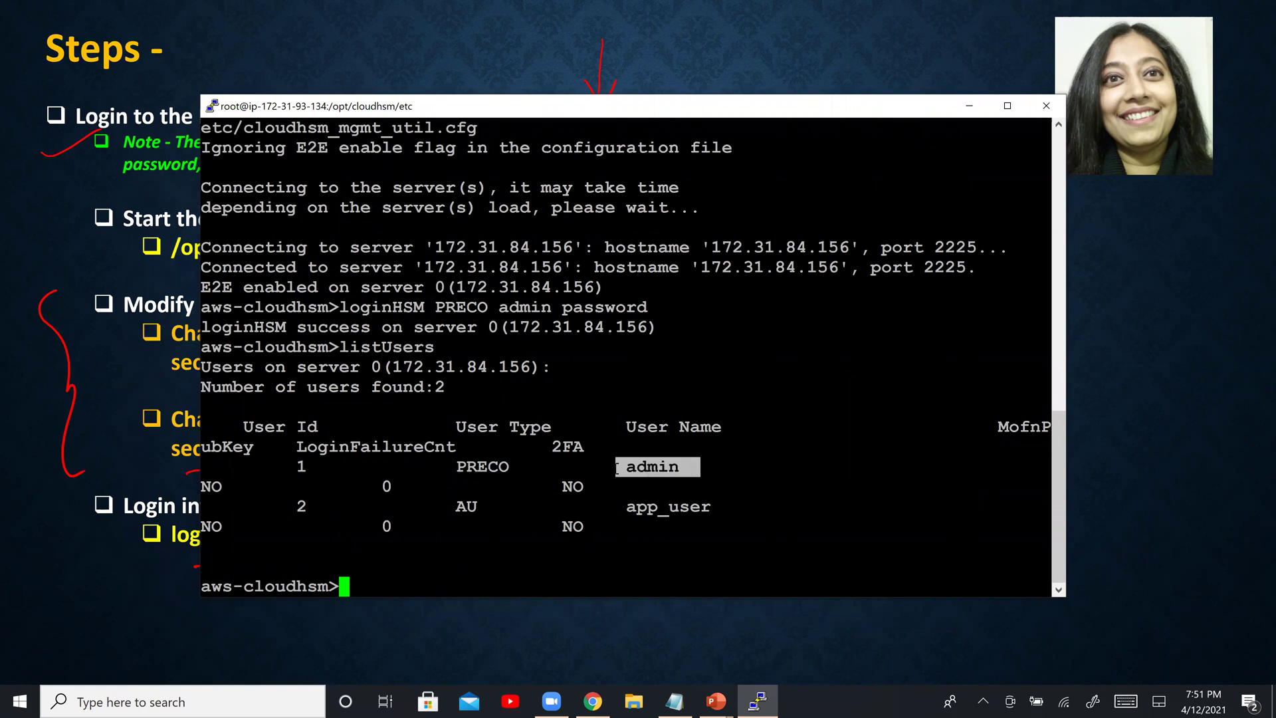
drag(447, 466, 553, 483)
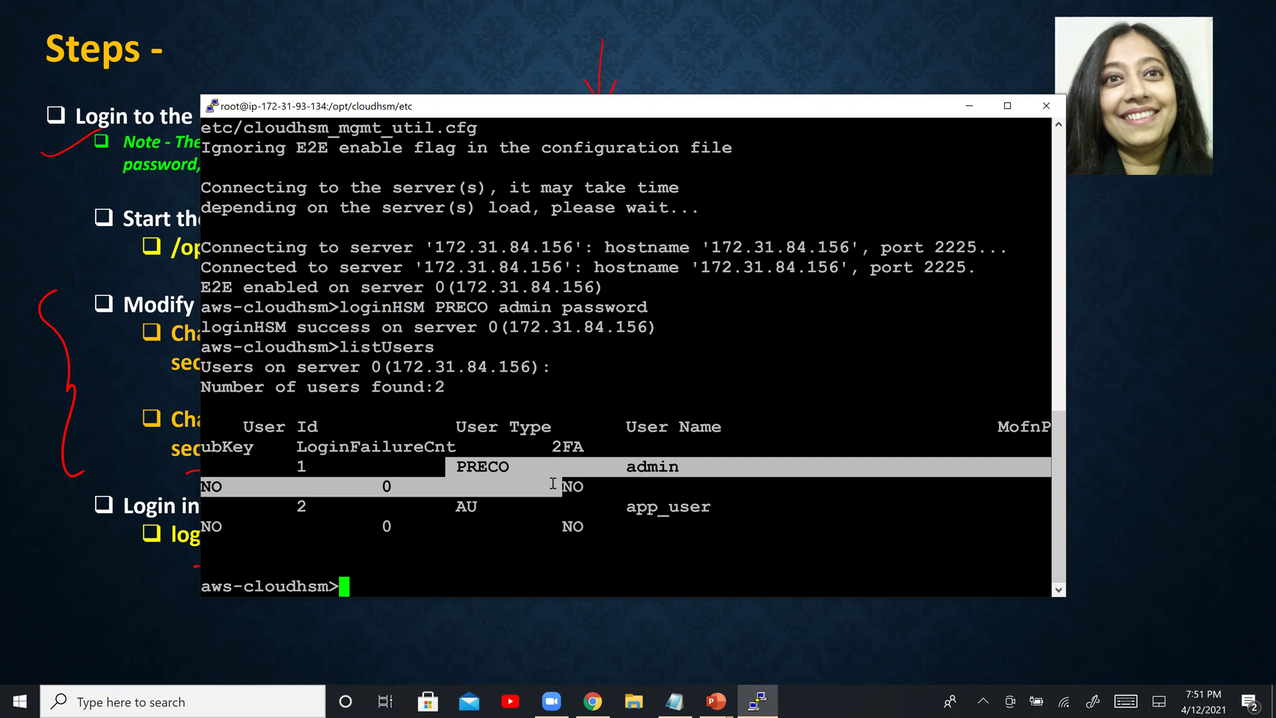
click(129, 591)
key(ctrl+p)
drag(367, 608, 491, 516)
key(Right)
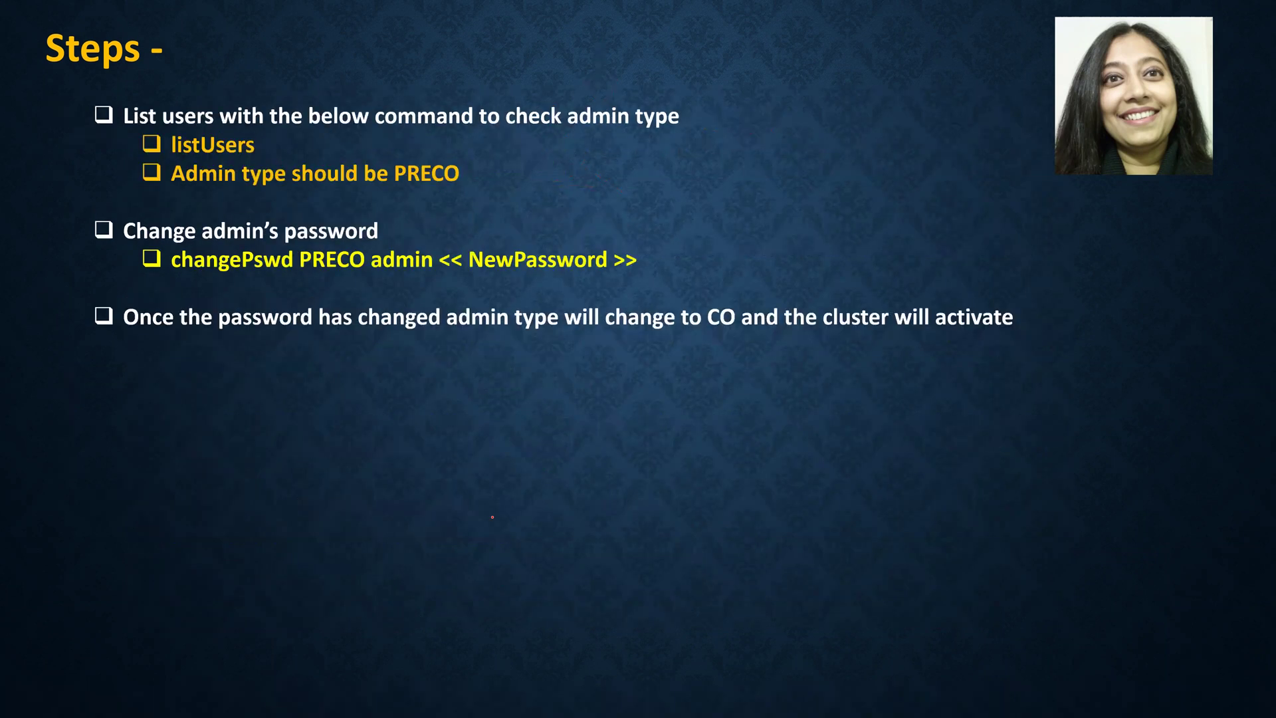
On the slide, tick the listUsers and PRECO admin type items and draw a bracket beside the change-password section.
drag(493, 145, 514, 151)
drag(65, 194, 81, 269)
Switch to the Notepad command notes and remove the angle brackets around the new-password placeholder in the changePswd PRECO admin command.
key(alt+Tab)
key(alt+Tab)
scroll(98, 214, down, 2)
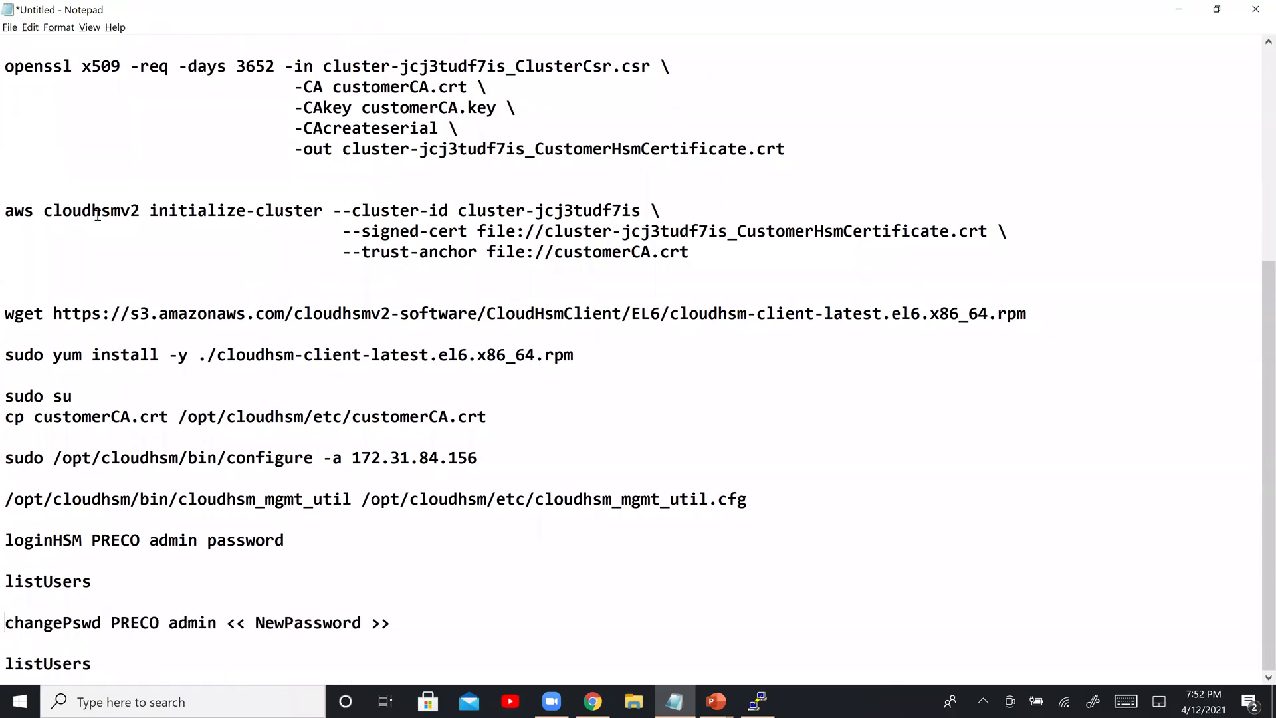
key(Right)
key(Right)
key(Right)
key(Right)
key(Right)
key(Right)
key(Right)
key(Right)
key(Right)
key(Right)
key(BackSpace)
key(BackSpace)
key(BackSpace)
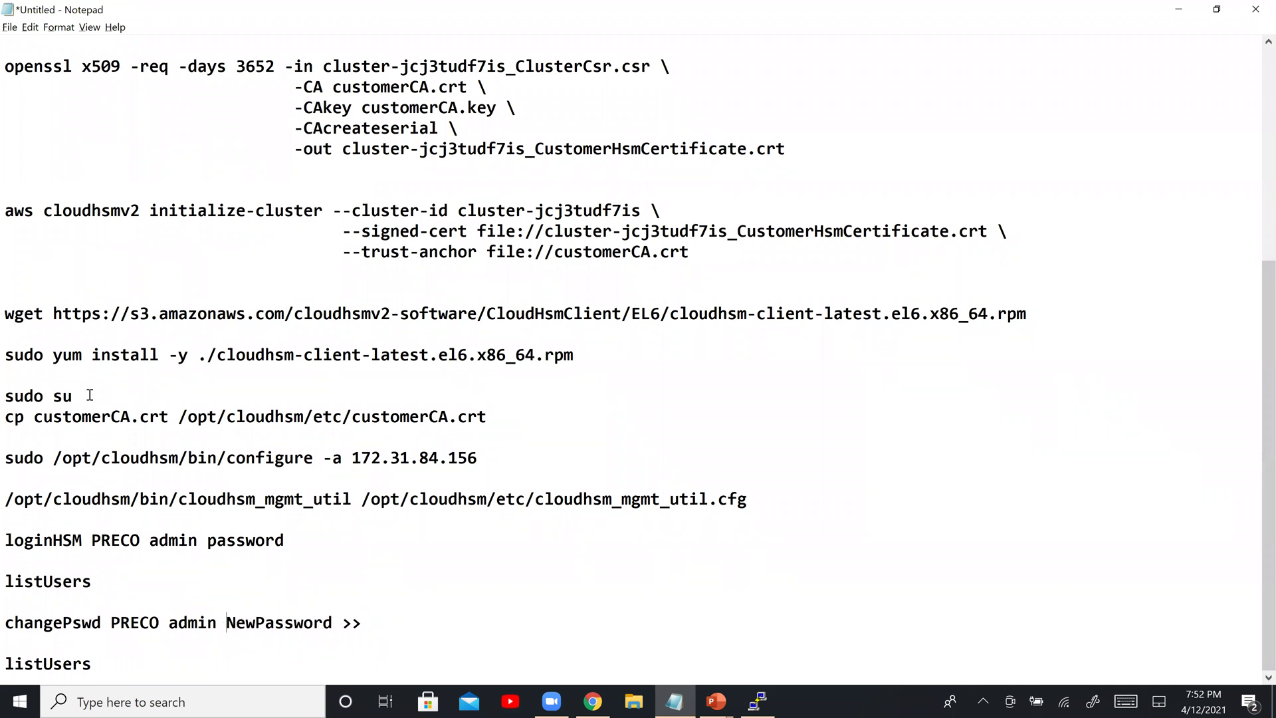
key(BackSpace)
key(BackSpace)
key(BackSpace)
Highlight only the new-password part of the changePswd PRECO admin command, then clear the selection.
key(shift+Left)
key(shift+Left)
key(shift+Left)
key(shift+Left)
key(shift+Left)
key(shift+Left)
key(shift+Left)
key(shift+Left)
key(shift+Left)
key(shift+Left)
key(shift+Left)
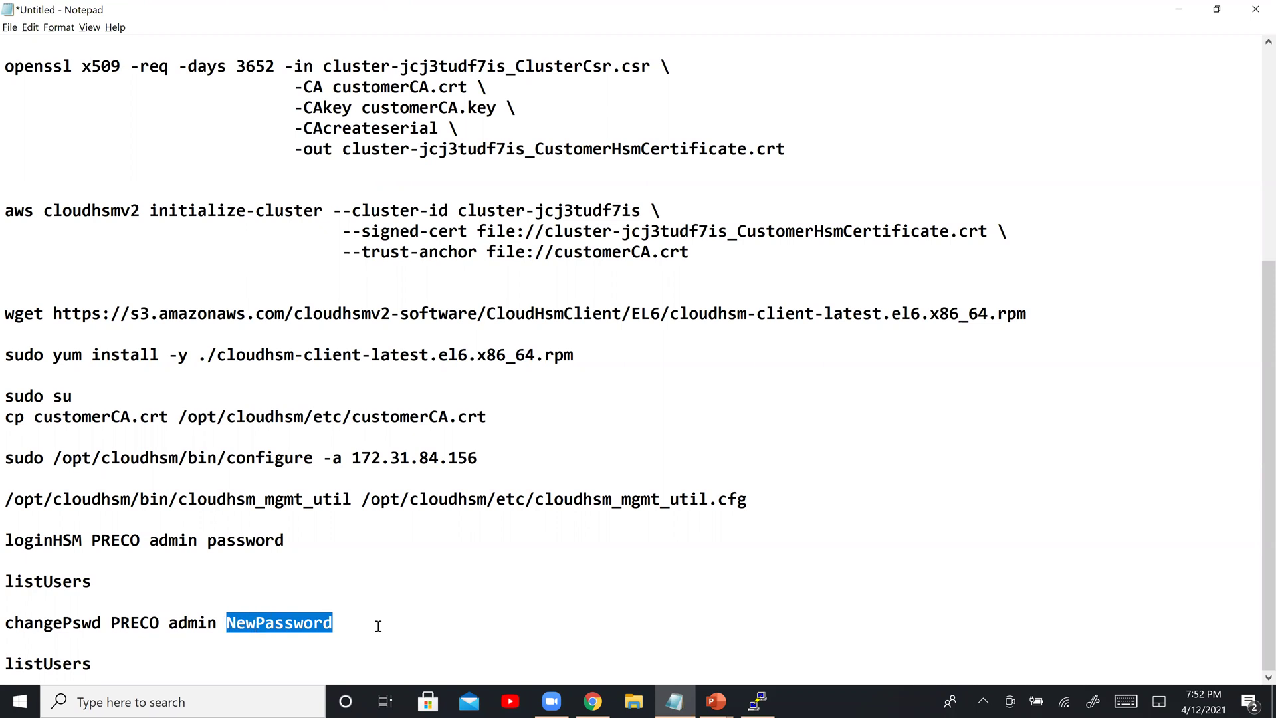
key(Left)
key(Left)
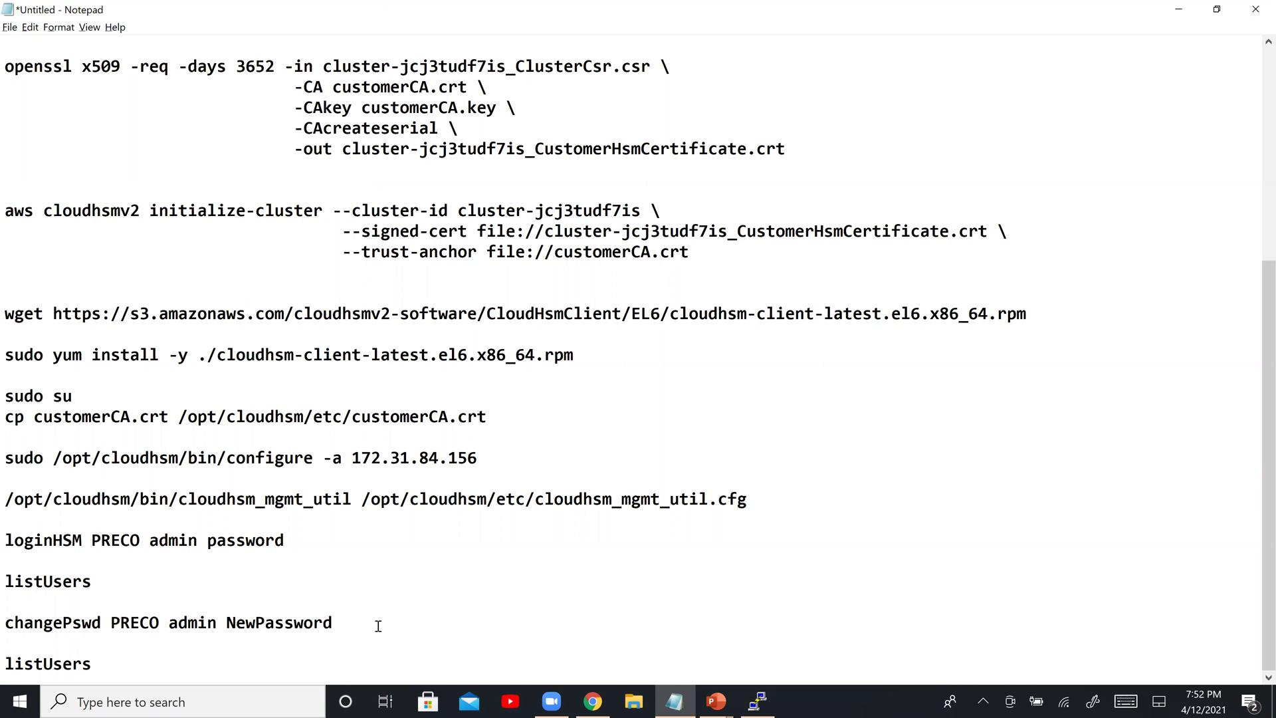
Copy the changePswd command with the PRECO admin's new password, run it in the PuTTY terminal, and answer y to continue.
click(343, 622)
key(shift+Home)
key(ctrl+c)
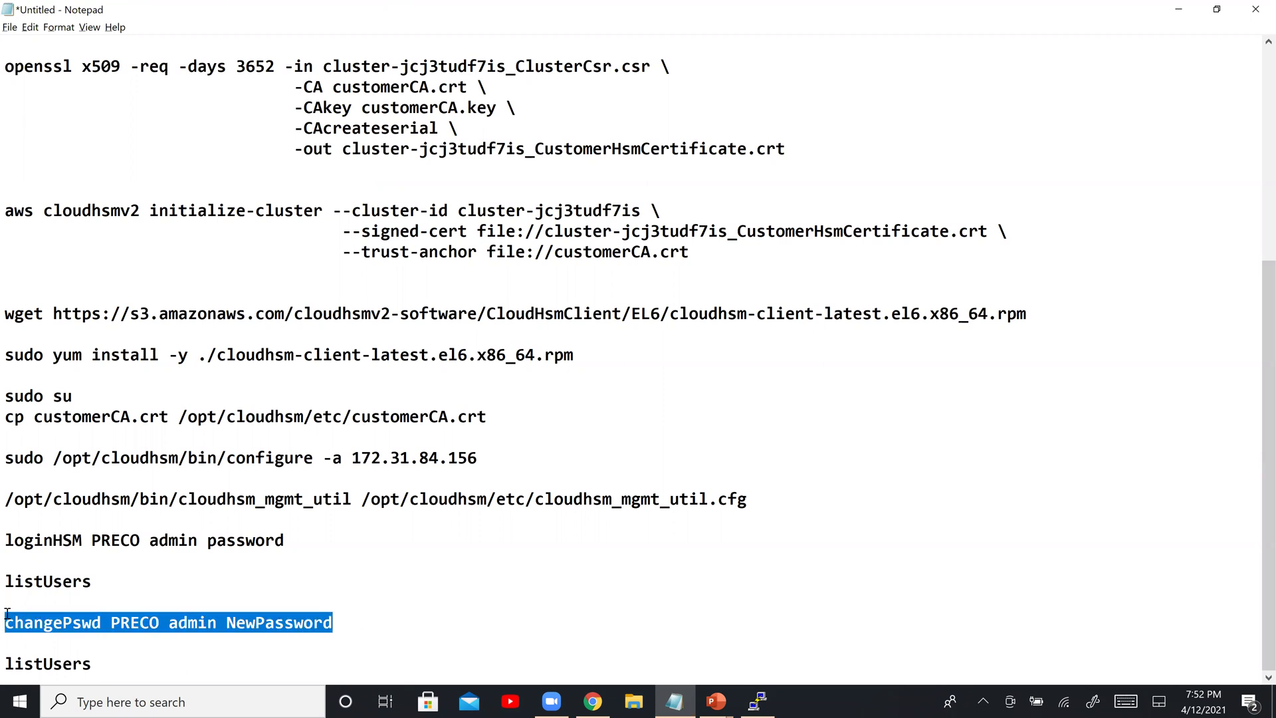
key(alt+Tab)
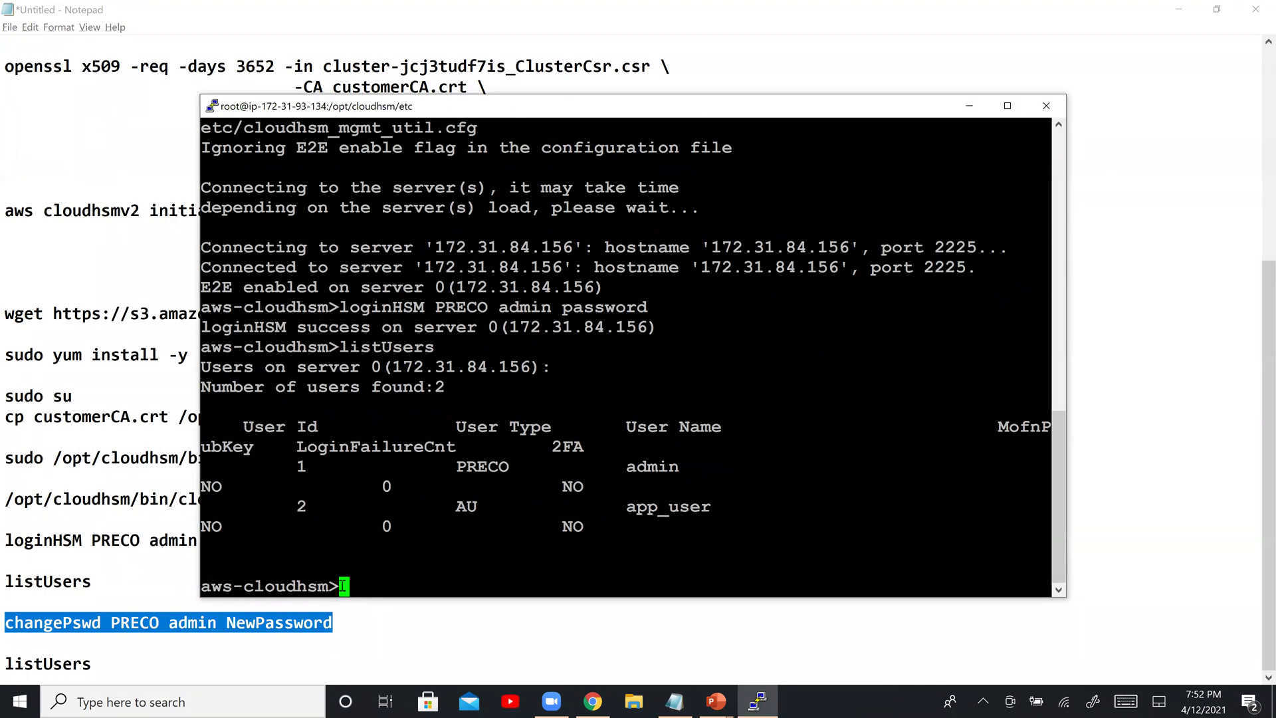
right_click(343, 586)
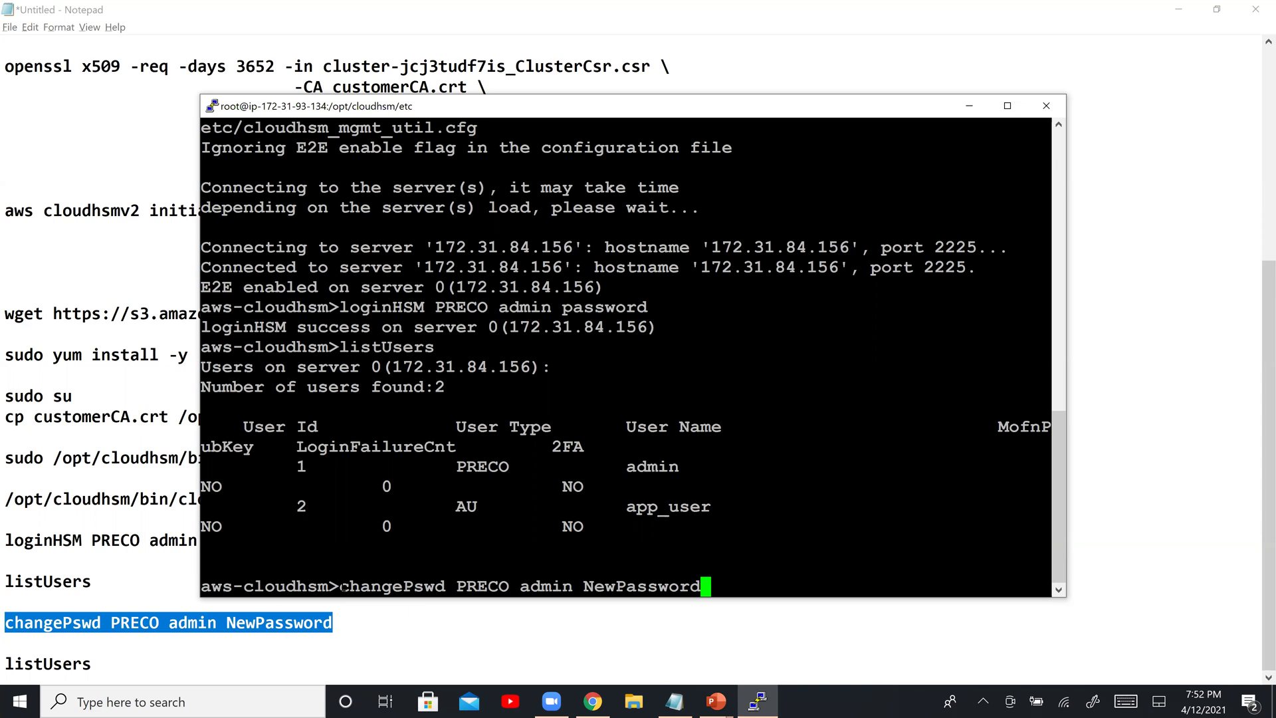
key(Return)
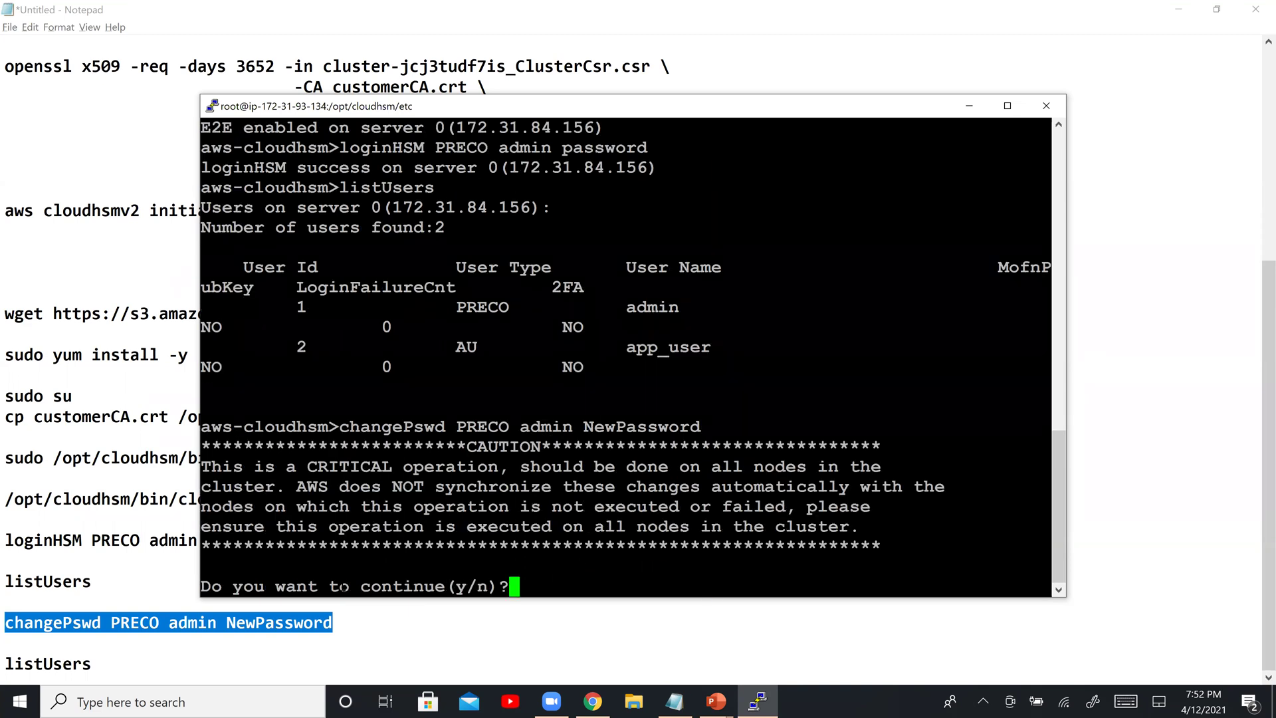
text(y)
key(Return)
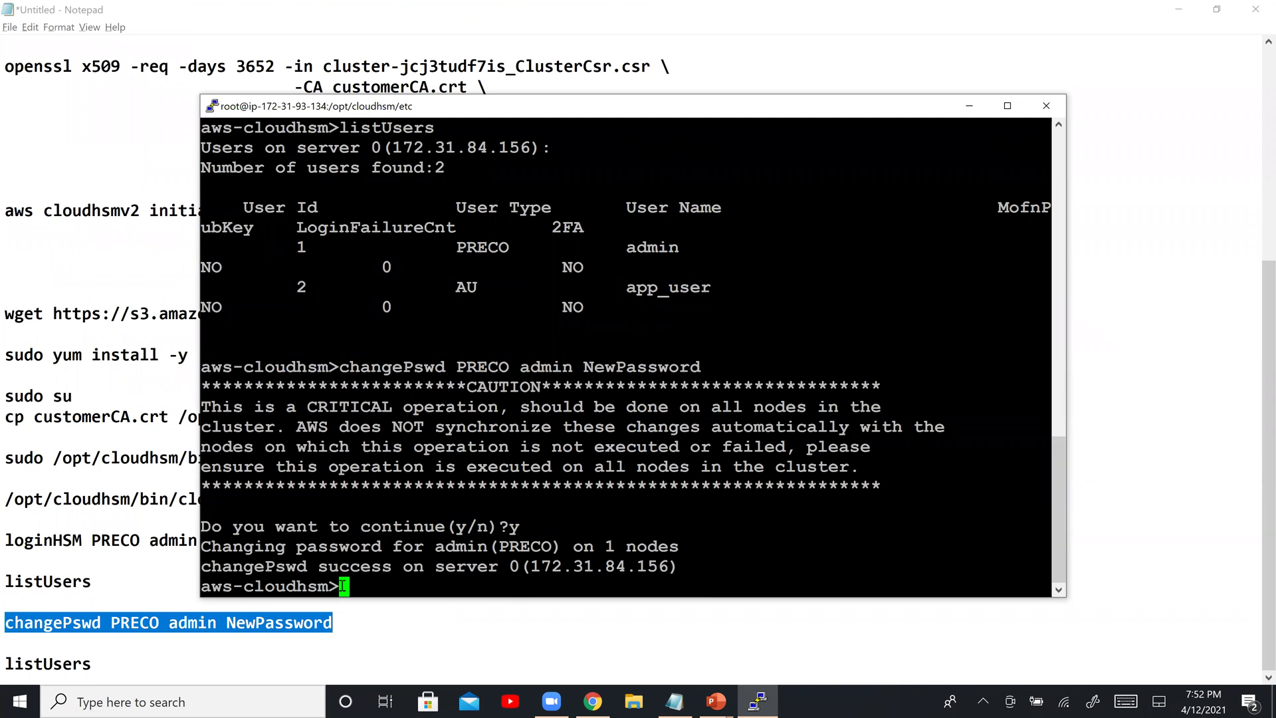
Run listUsers again and highlight the admin user's name and user type in the new output.
text(listUsers)
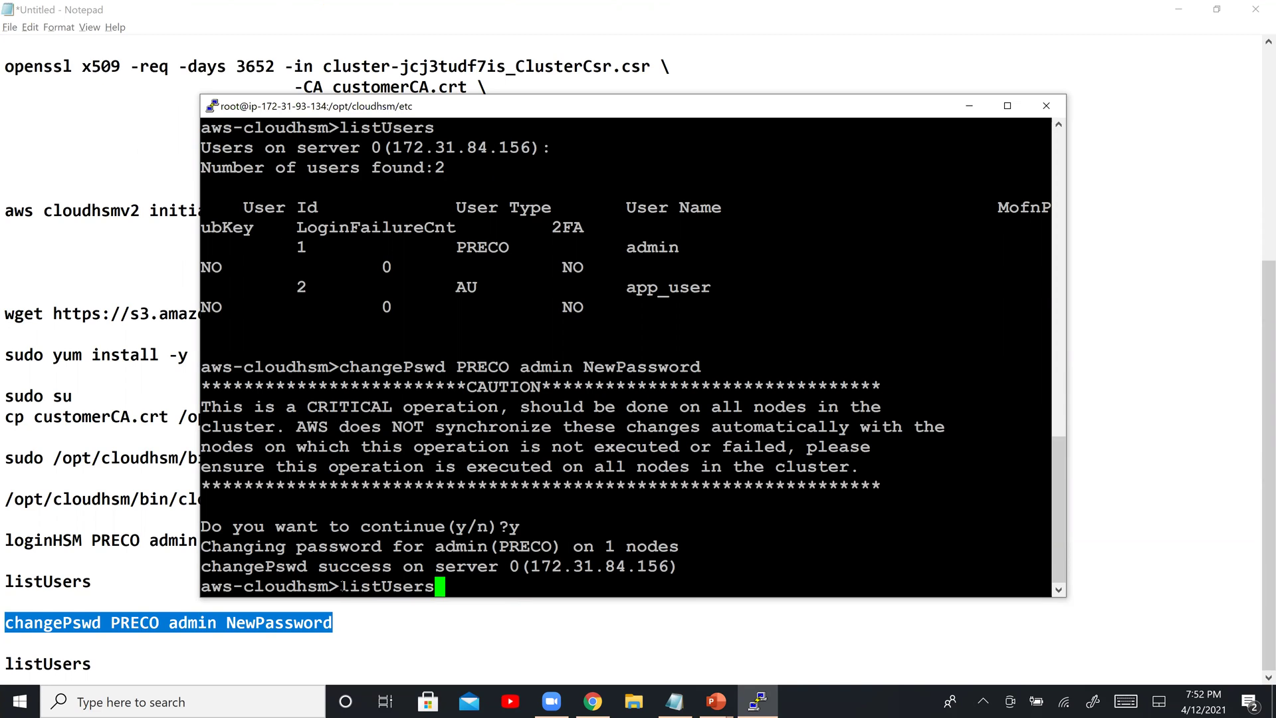
key(Return)
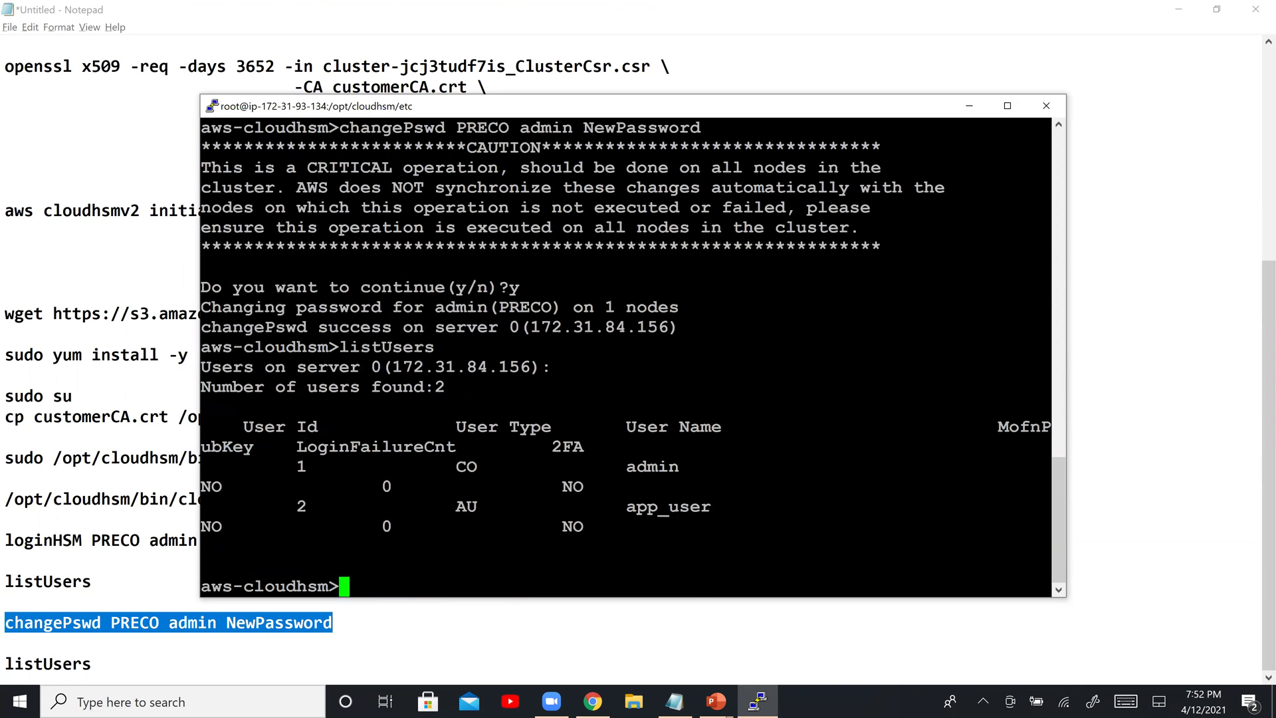
drag(606, 467, 747, 479)
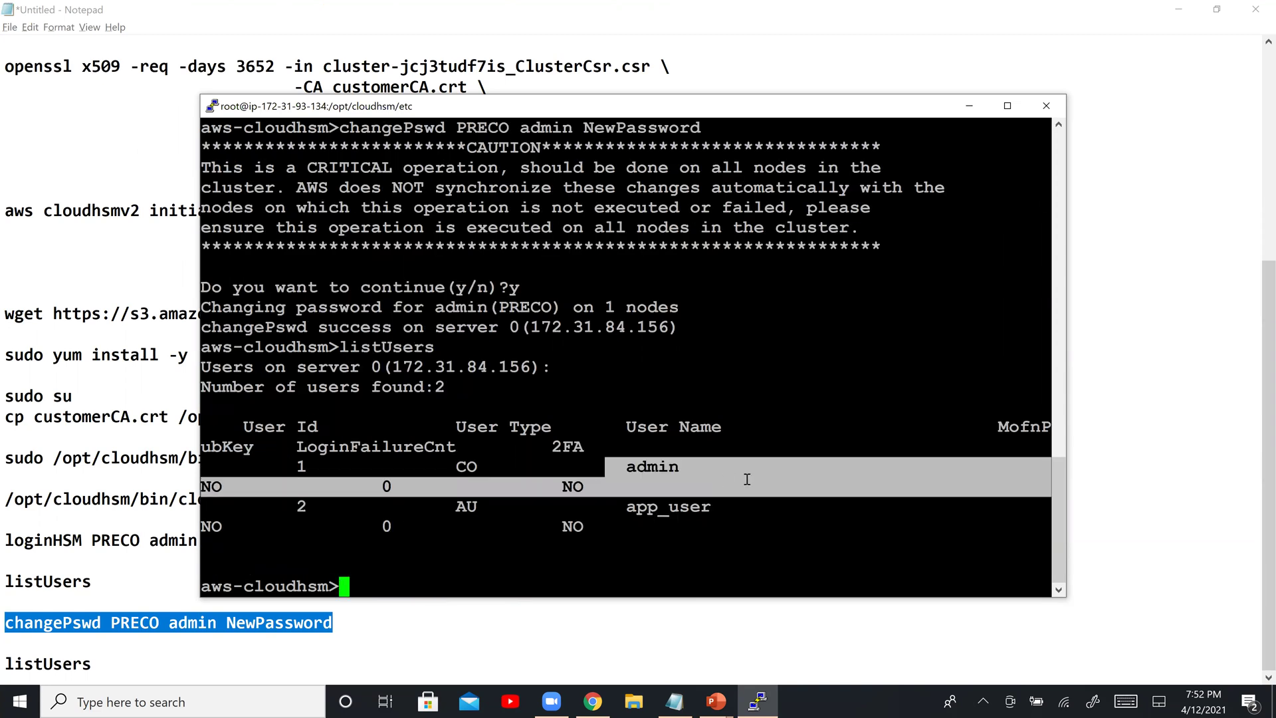
drag(446, 466, 510, 464)
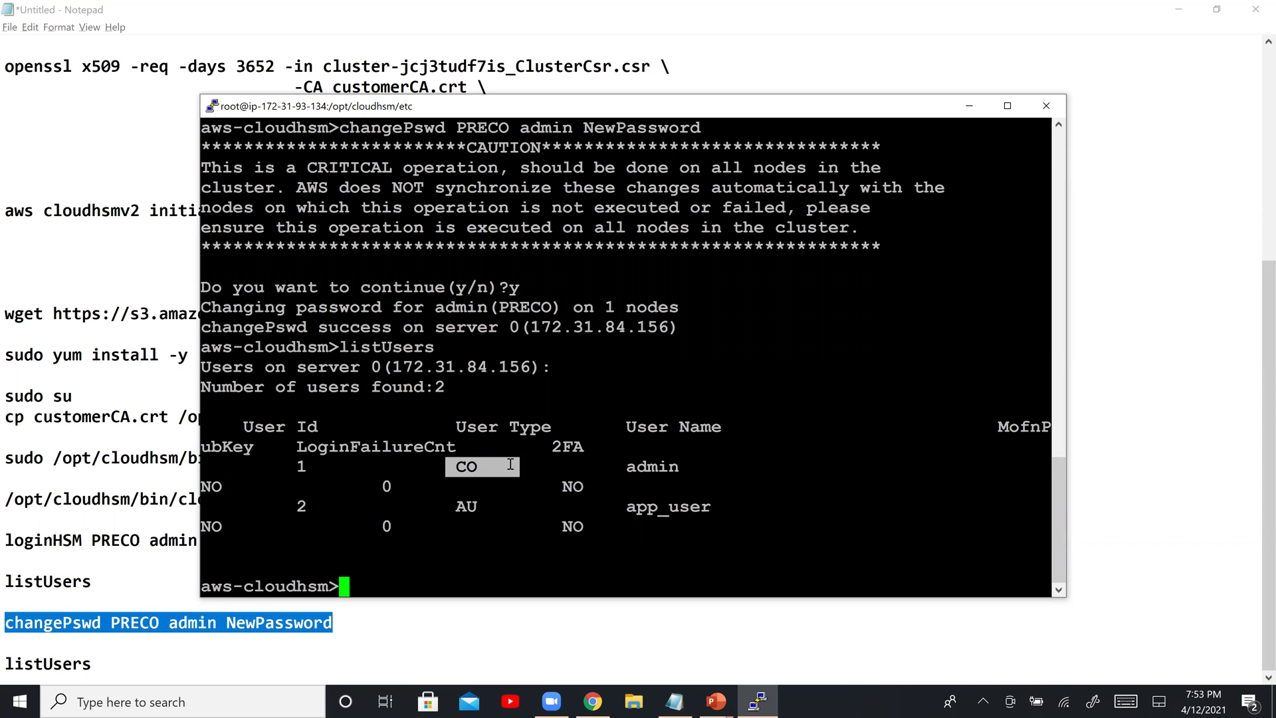
Return to the PowerPoint slide show and tick the changePswd PRECO admin line.
key(alt+Tab)
key(alt+Tab)
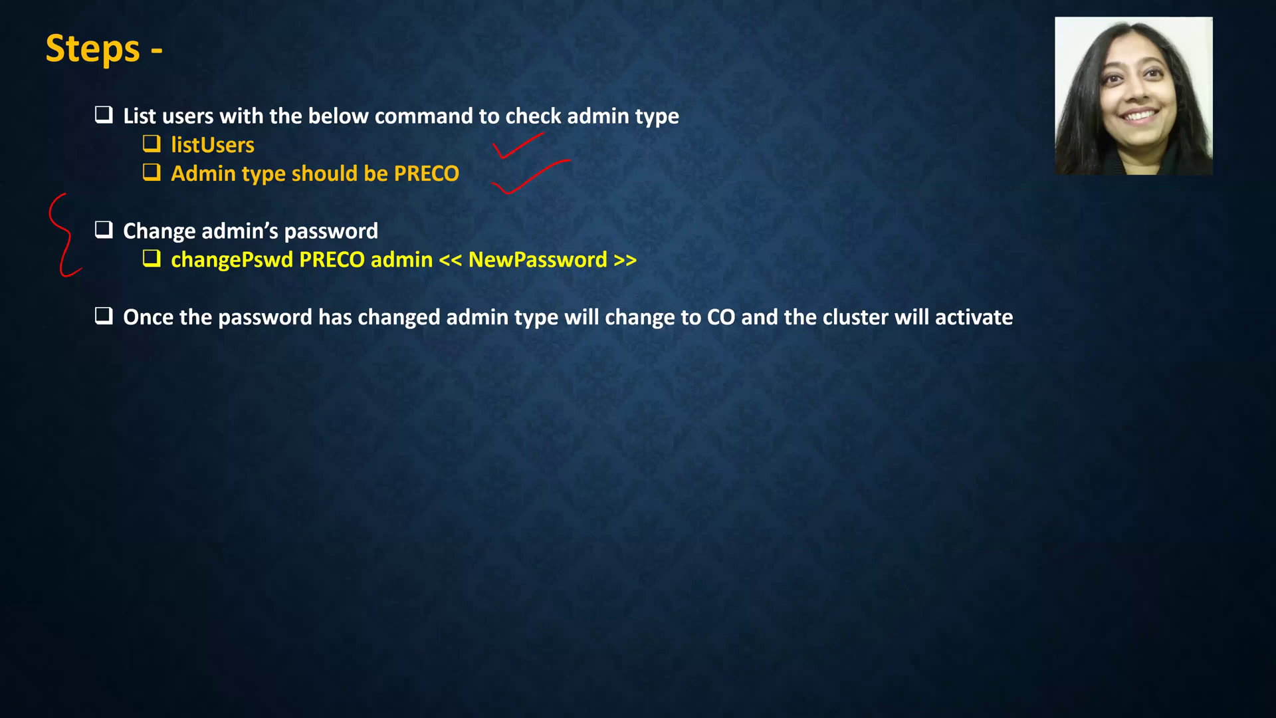
drag(640, 275, 779, 212)
Switch to the Notepad command notes and highlight the new-password value at the end of the changePswd line.
key(alt+Tab)
key(alt+Tab)
key(Right)
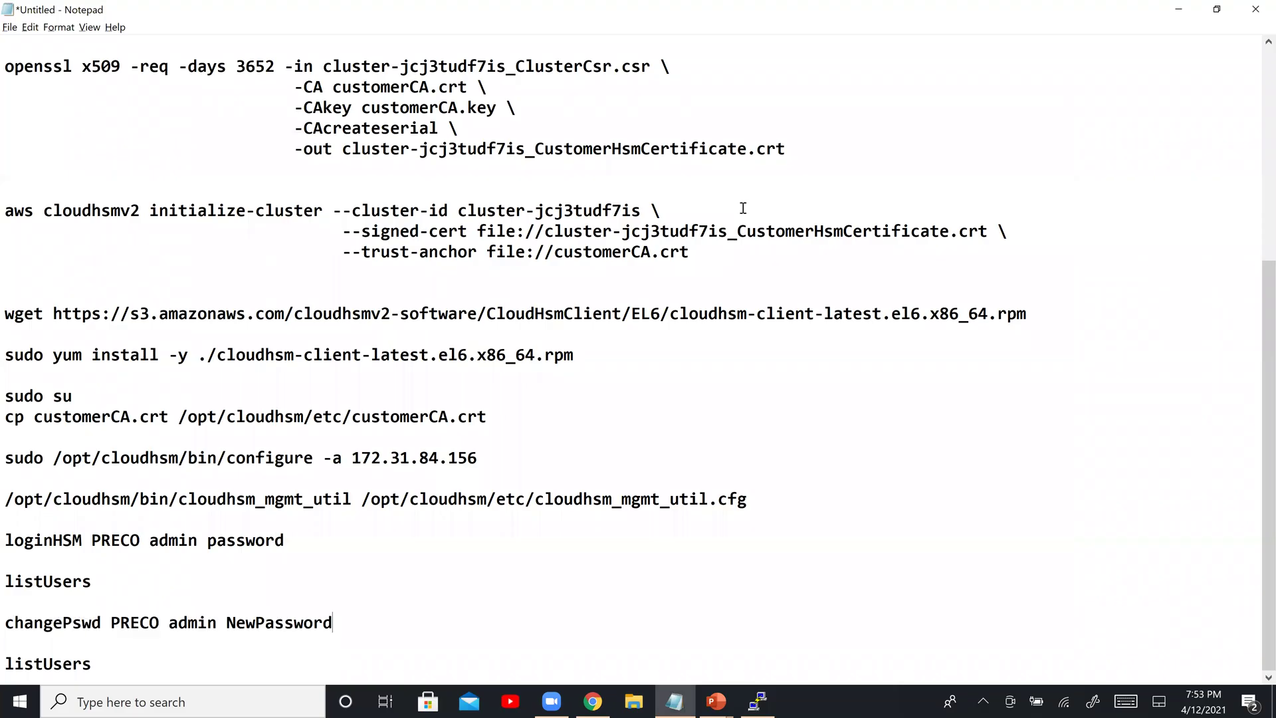
key(shift+Left)
key(shift+Left)
key(shift+Left)
key(shift+Left)
key(shift+Left)
key(shift+Left)
key(shift+Left)
key(shift+Left)
key(shift+Left)
key(shift+Left)
key(shift+Left)
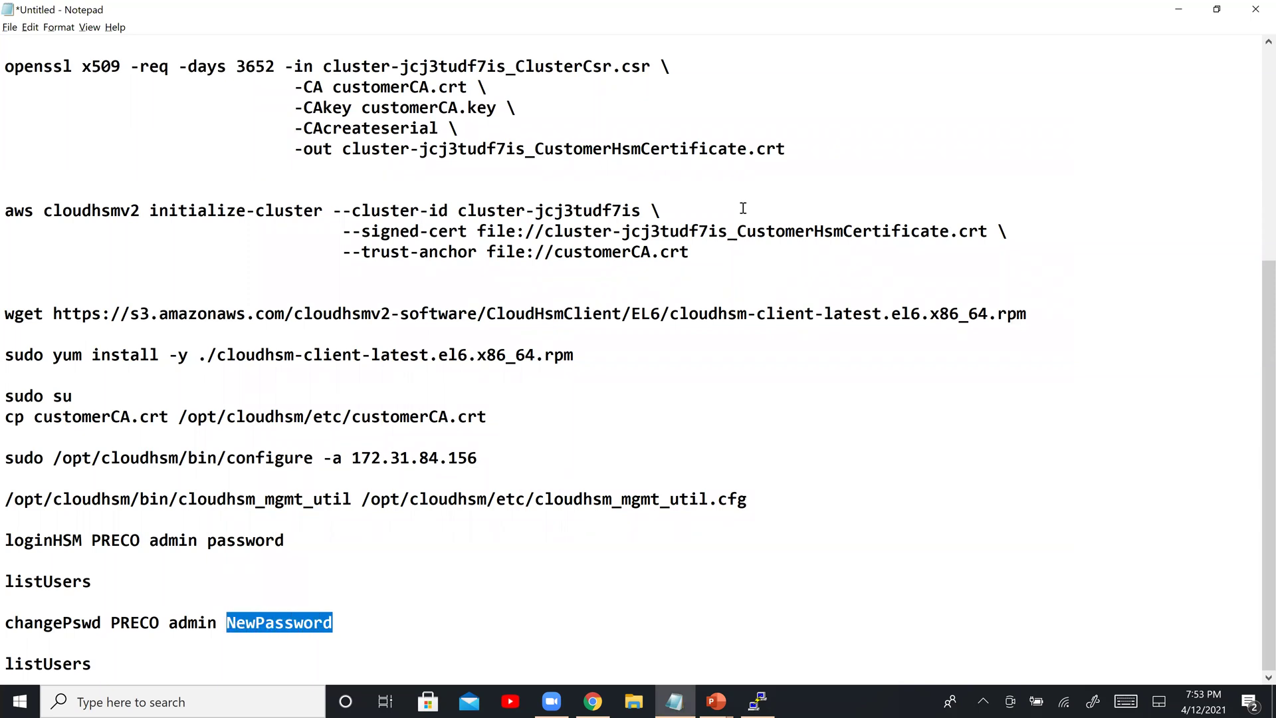
Switch to the slide show, circle CO and "activate", and underline "cluster" in the last bullet.
key(alt+Tab)
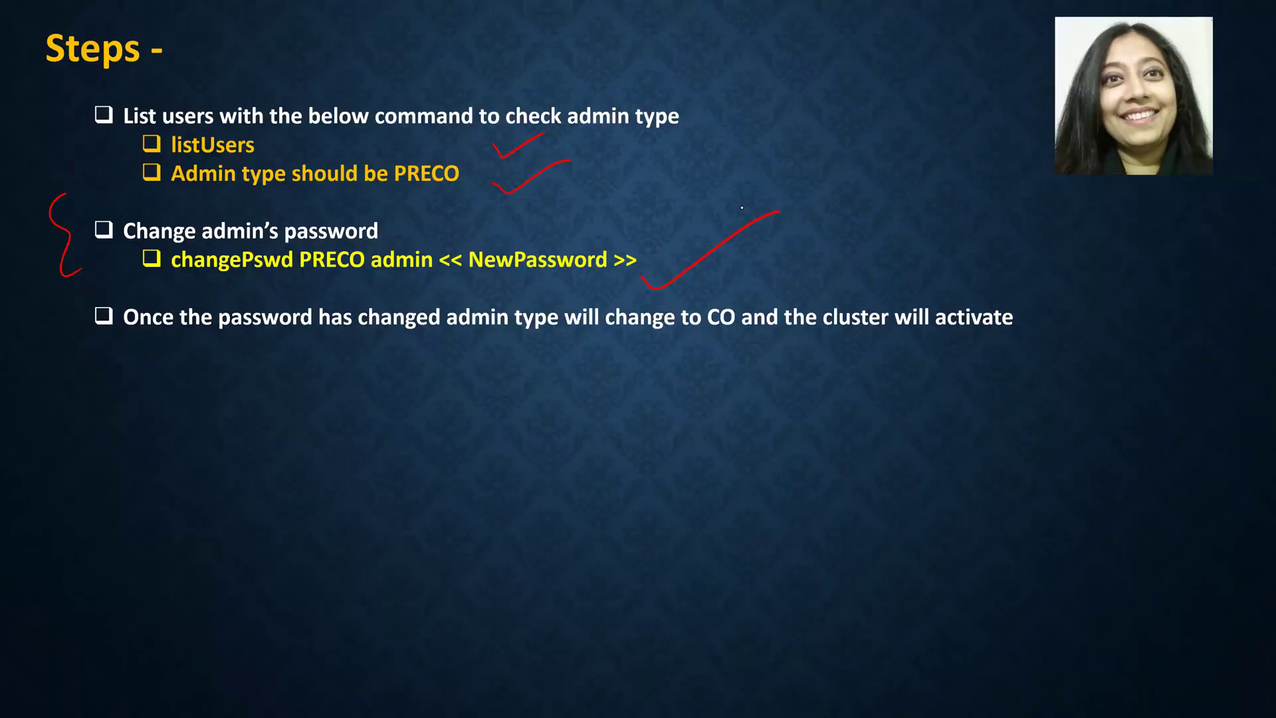
drag(742, 337, 726, 363)
mouse_move(812, 341)
mouse_down()
mouse_move(1070, 301)
mouse_move(995, 377)
mouse_move(1026, 362)
mouse_up()
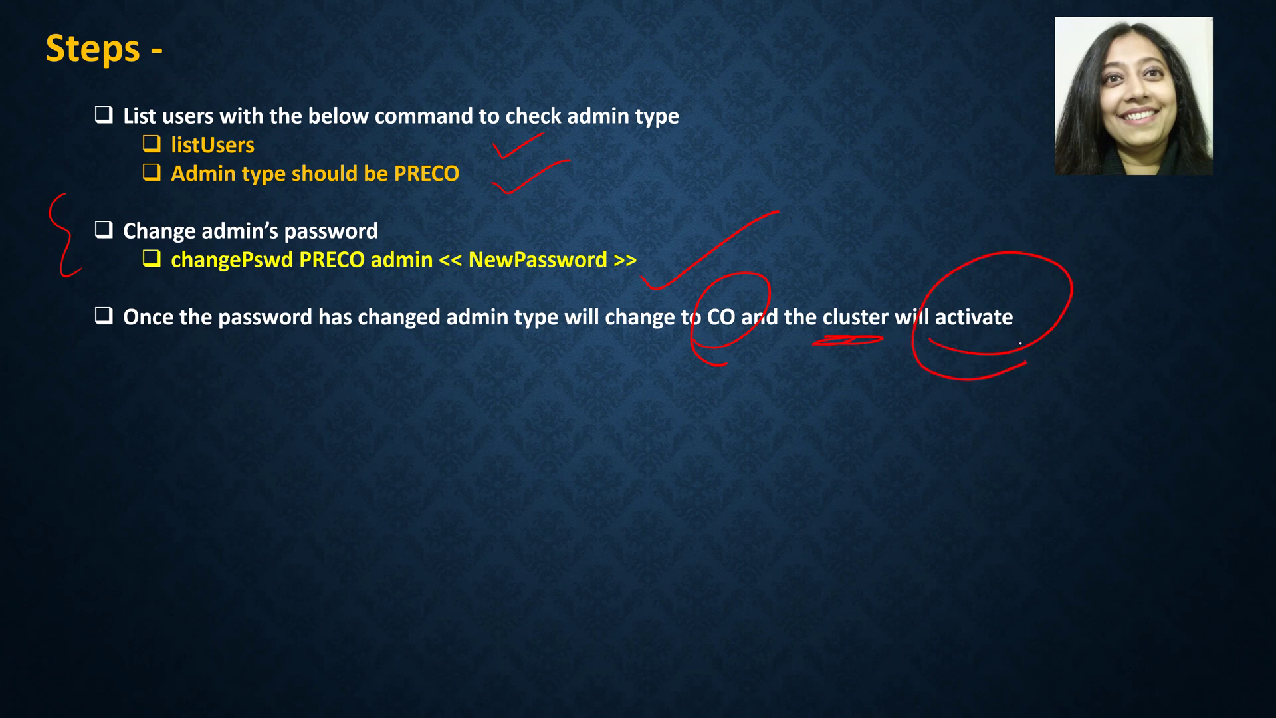
Switch to the CloudHSM console in Chrome, open the Clusters list, and highlight the state of cluster-jcj3tudf7is.
key(alt+Tab)
key(alt+Tab)
key(alt+Tab)
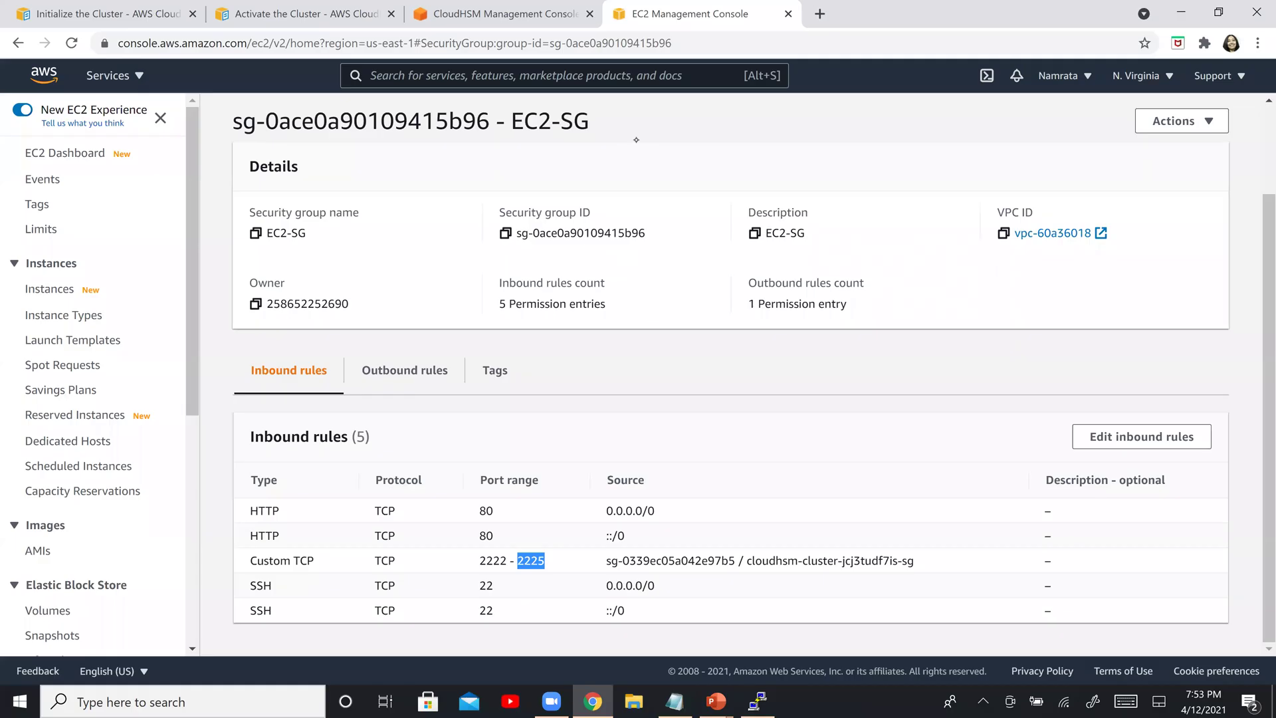
click(458, 19)
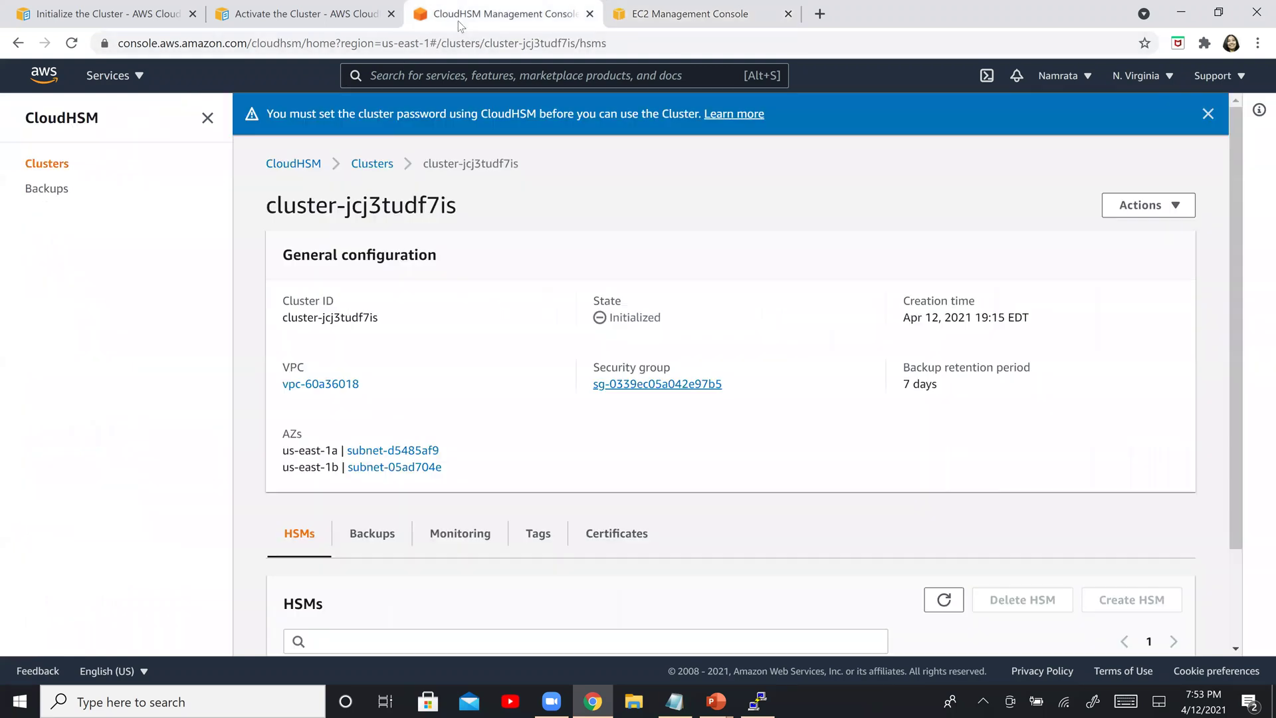
click(376, 165)
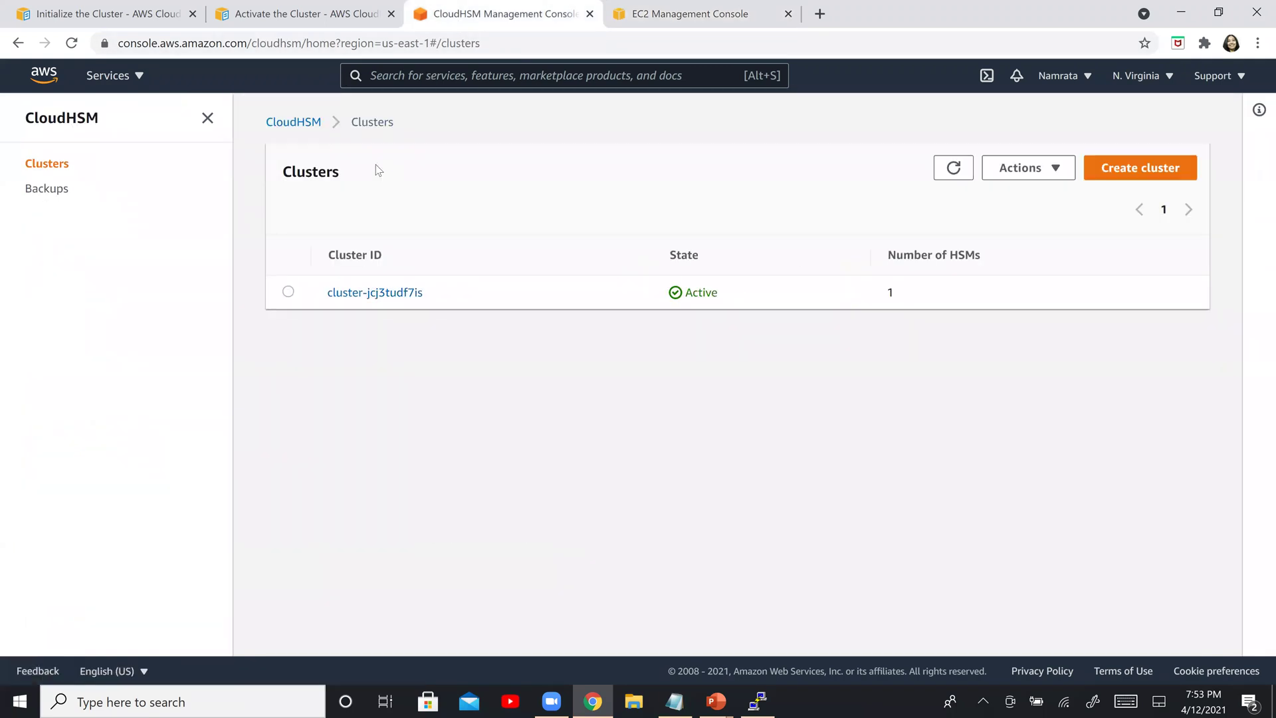
double_click(709, 293)
Return to the slide show, bracket all the activation steps, and mark the prerequisites URL on the following custom key store slide.
key(alt+Tab)
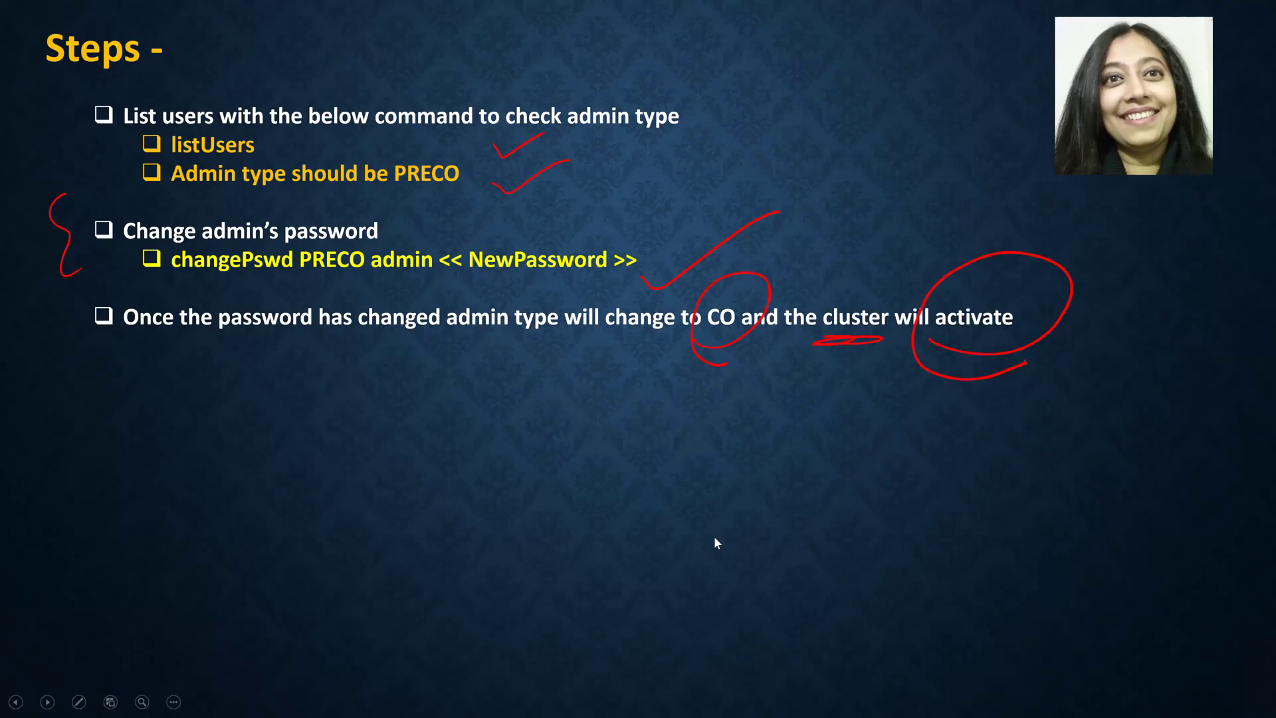
key(ctrl+p)
drag(57, 102, 126, 386)
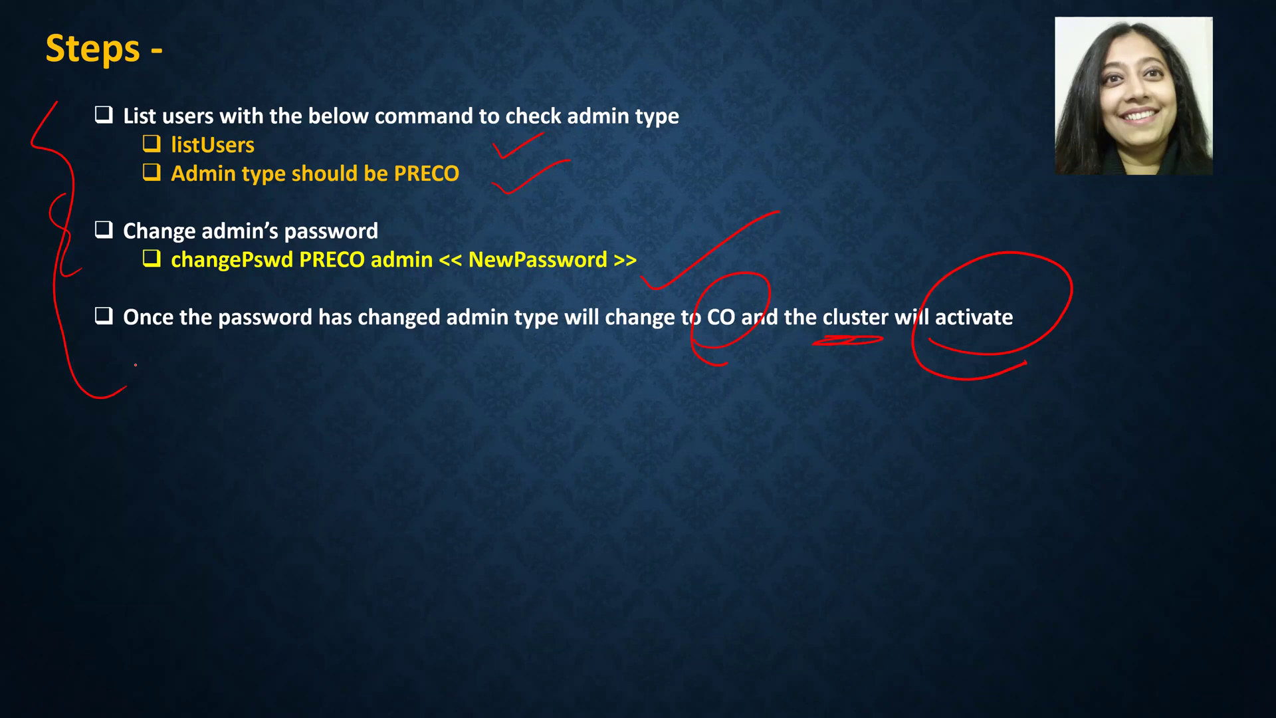
key(Right)
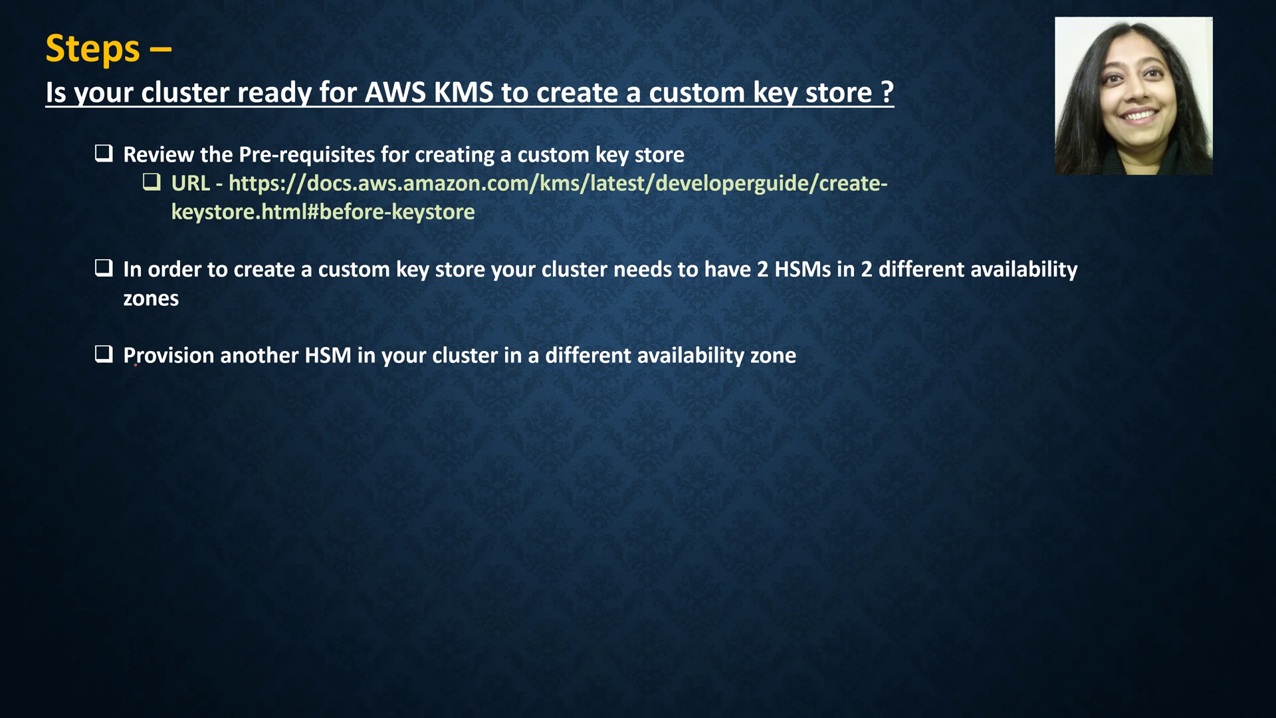
drag(911, 152, 906, 226)
Switch to the PowerPoint editing window and copy the custom key store prerequisites URL from slide 84.
key(alt+Tab)
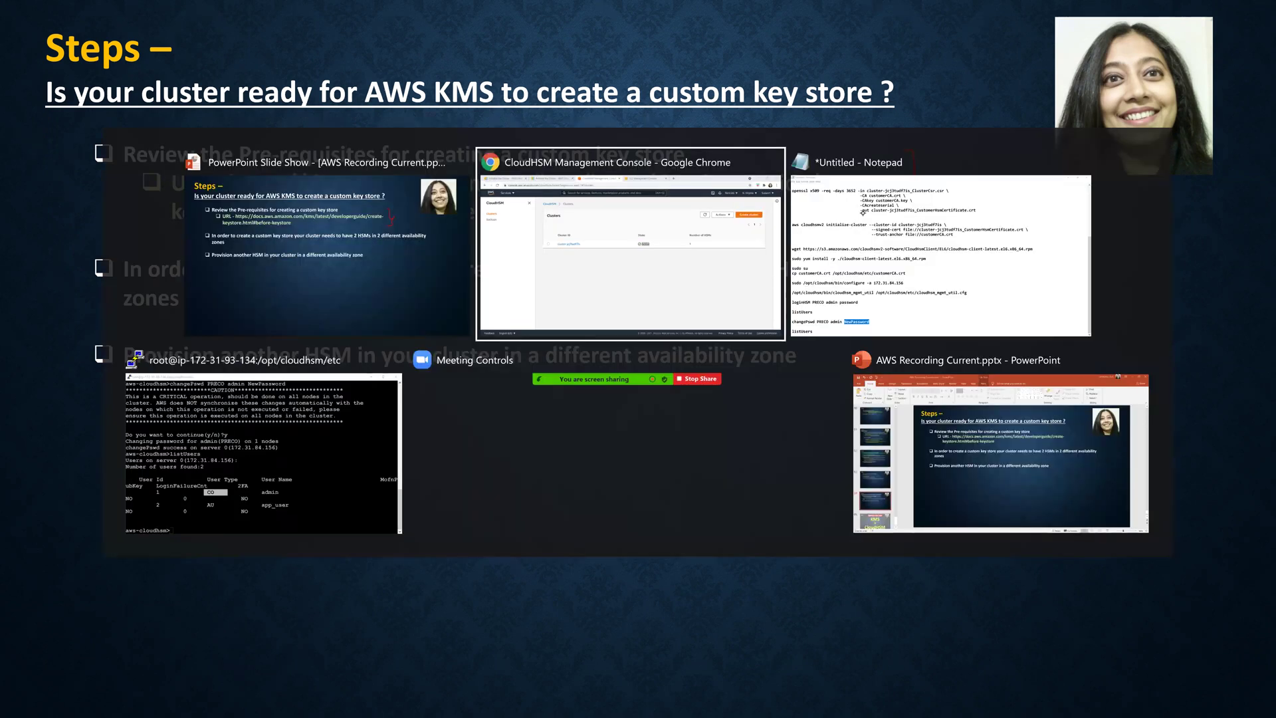
key(alt+Tab)
key(alt+Tab)
key(alt+Tab)
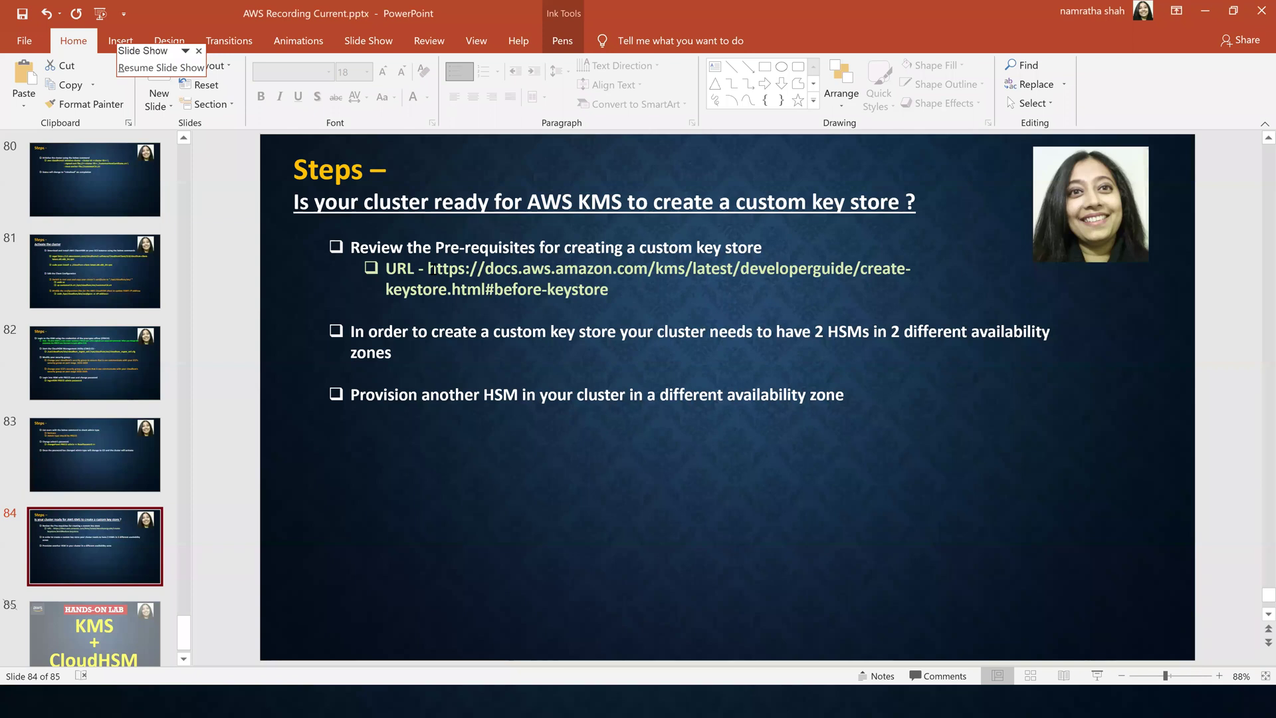
click(430, 269)
double_click(431, 268)
key(ctrl+c)
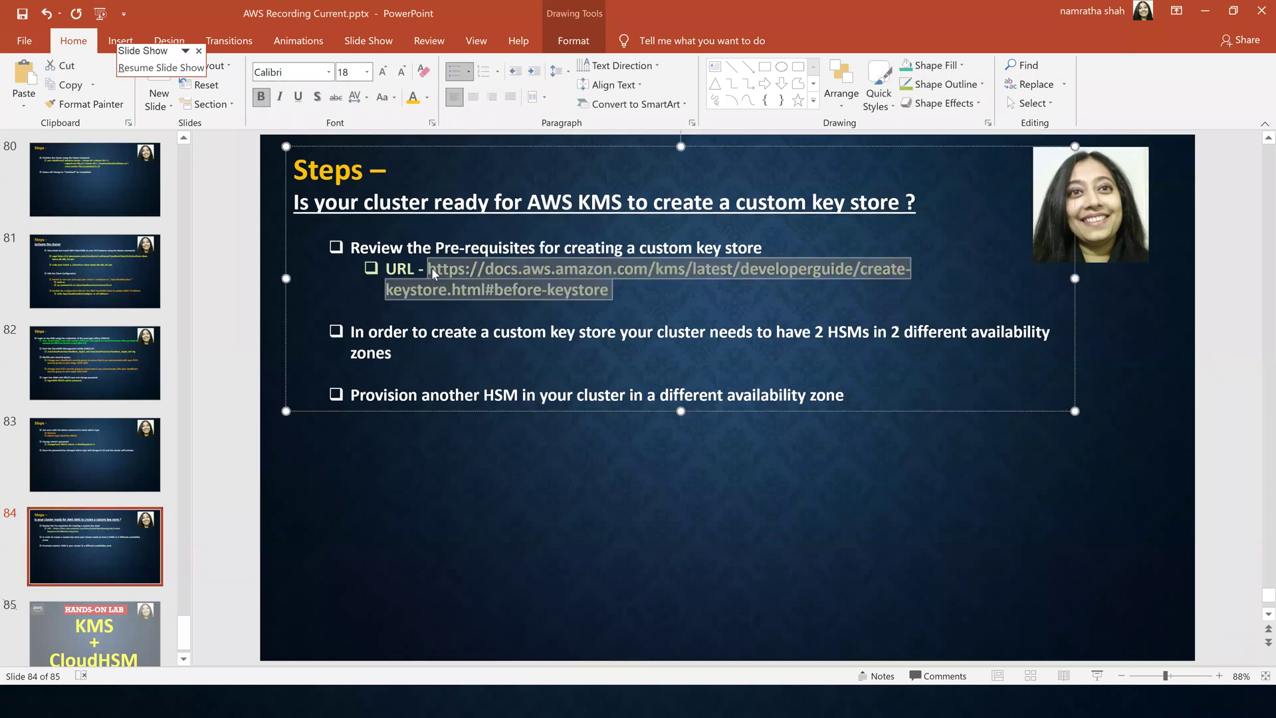
Switch to Chrome and load docs.aws.amazon.com/kms/latest/developerguide/create-keystore.html#before-keystore in place of the Activate the Cluster documentation page.
key(alt+Tab)
key(alt+Tab)
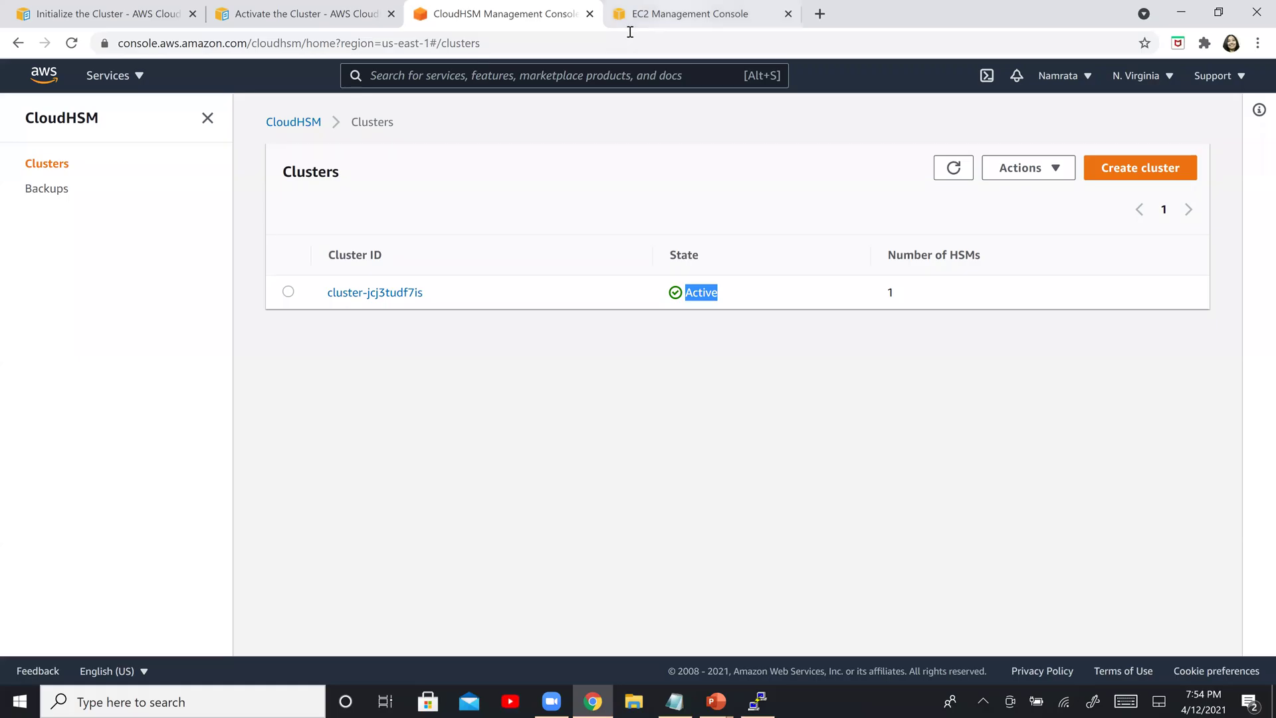
click(273, 15)
click(268, 48)
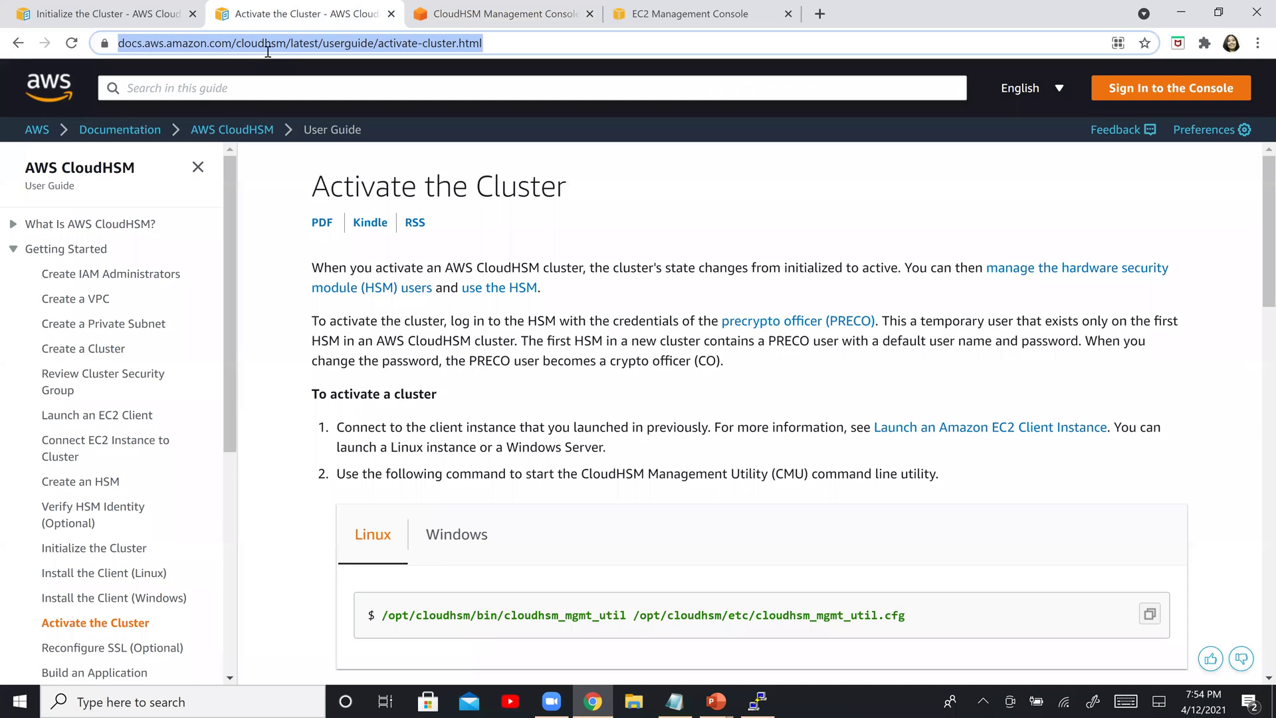
key(ctrl+v)
key(Return)
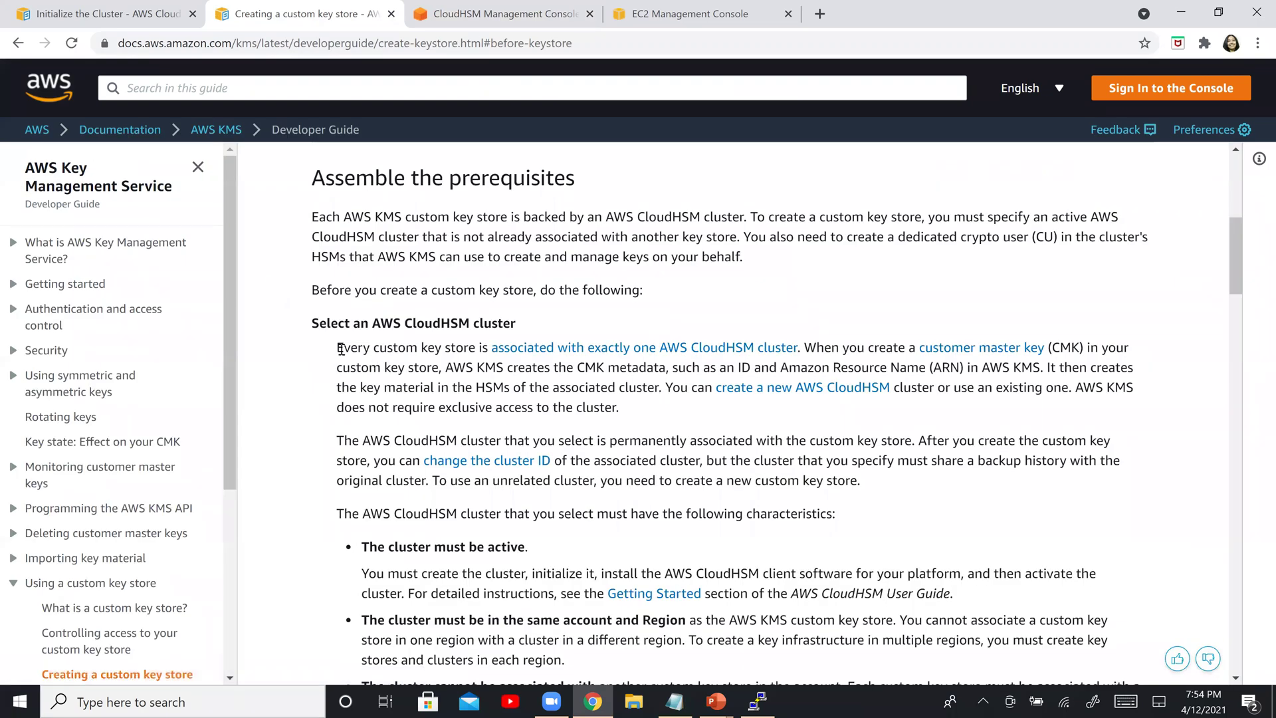
Review the CloudHSM cluster characteristics in the prerequisites, highlighting that it must be active and not associated with another custom key store in the account.
scroll(306, 415, down, 4)
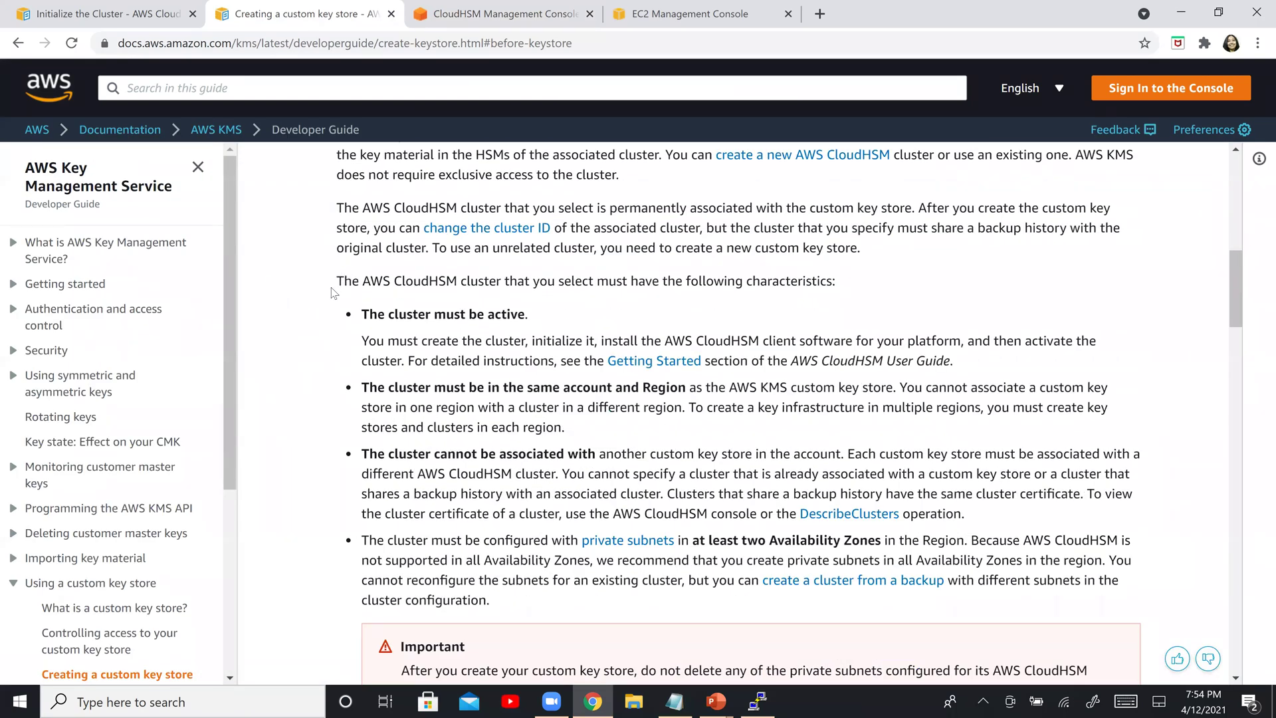
drag(343, 281, 902, 293)
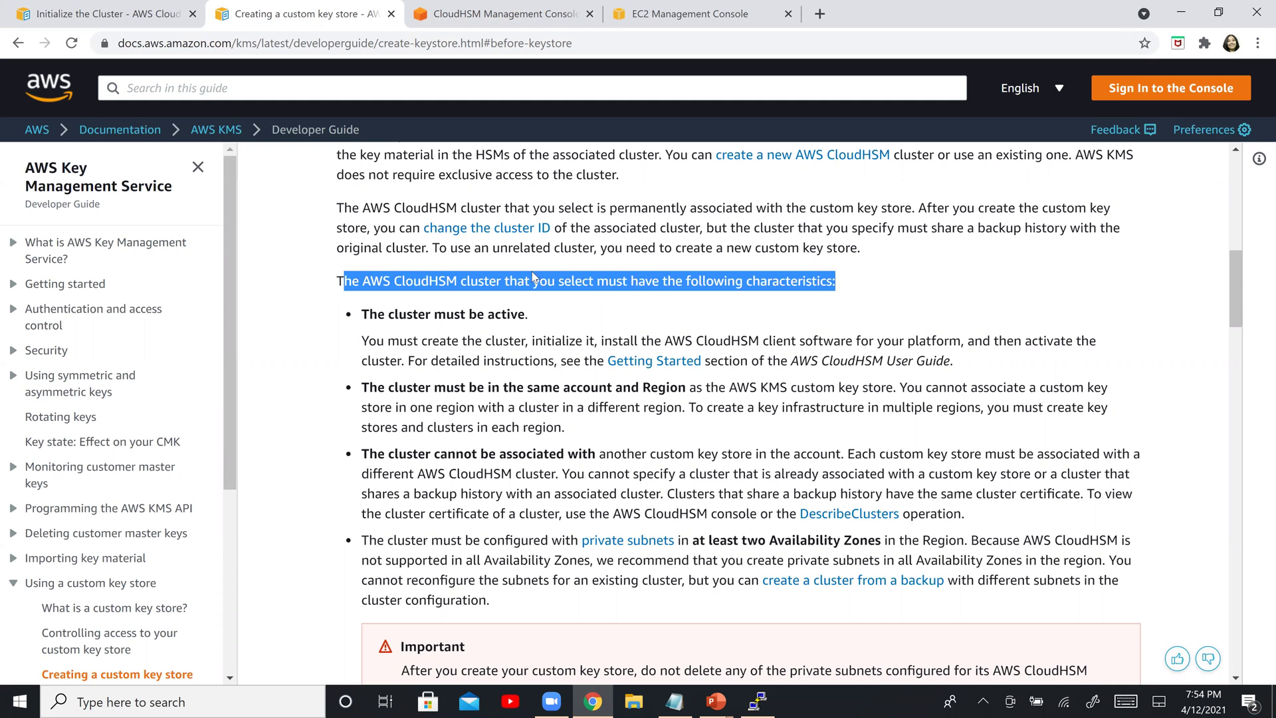
click(578, 325)
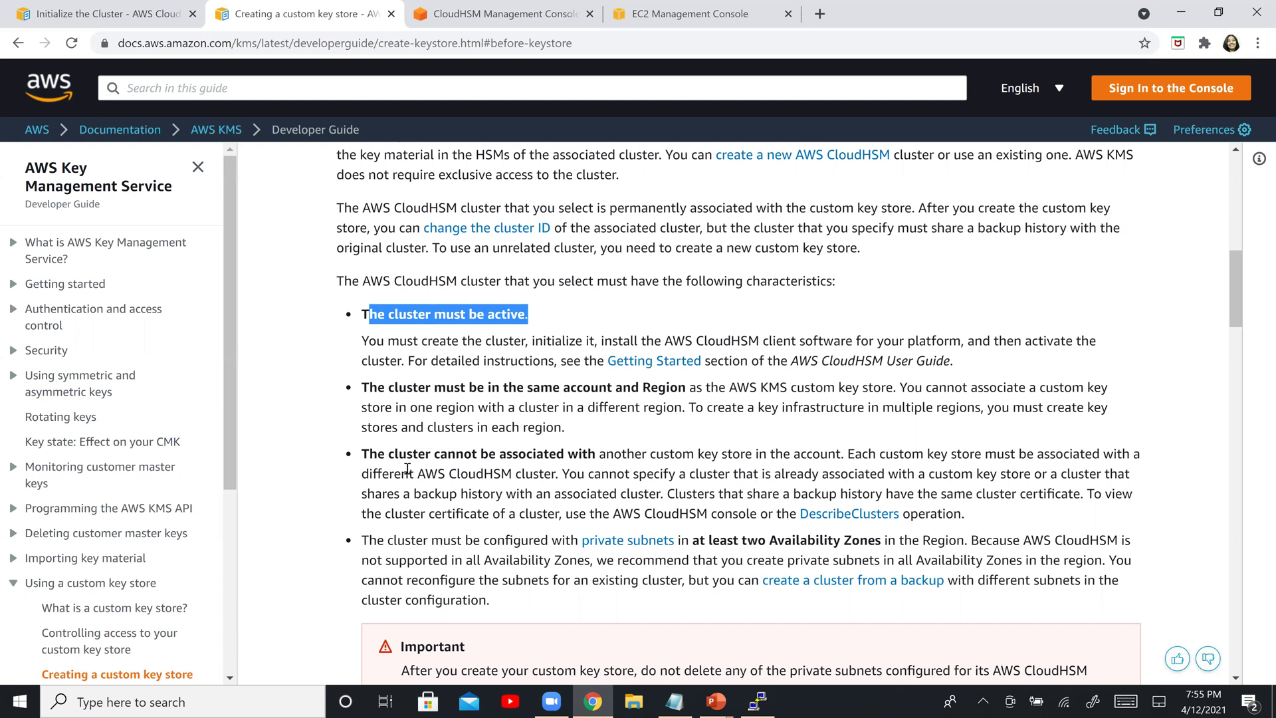
click(607, 453)
drag(607, 452, 829, 452)
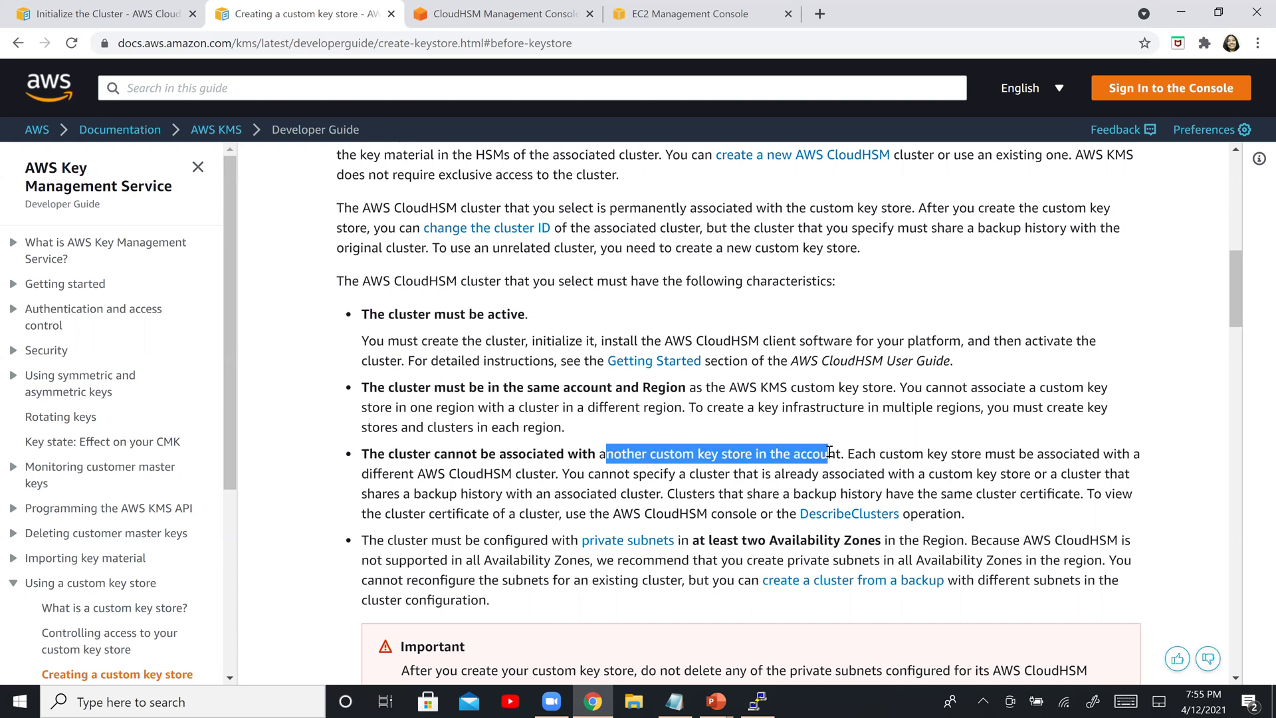
Examine the remaining cluster requirements, highlighting TCP ports 2223-2225 and the rule for at least two active HSMs in different Availability Zones.
scroll(830, 451, down, 3)
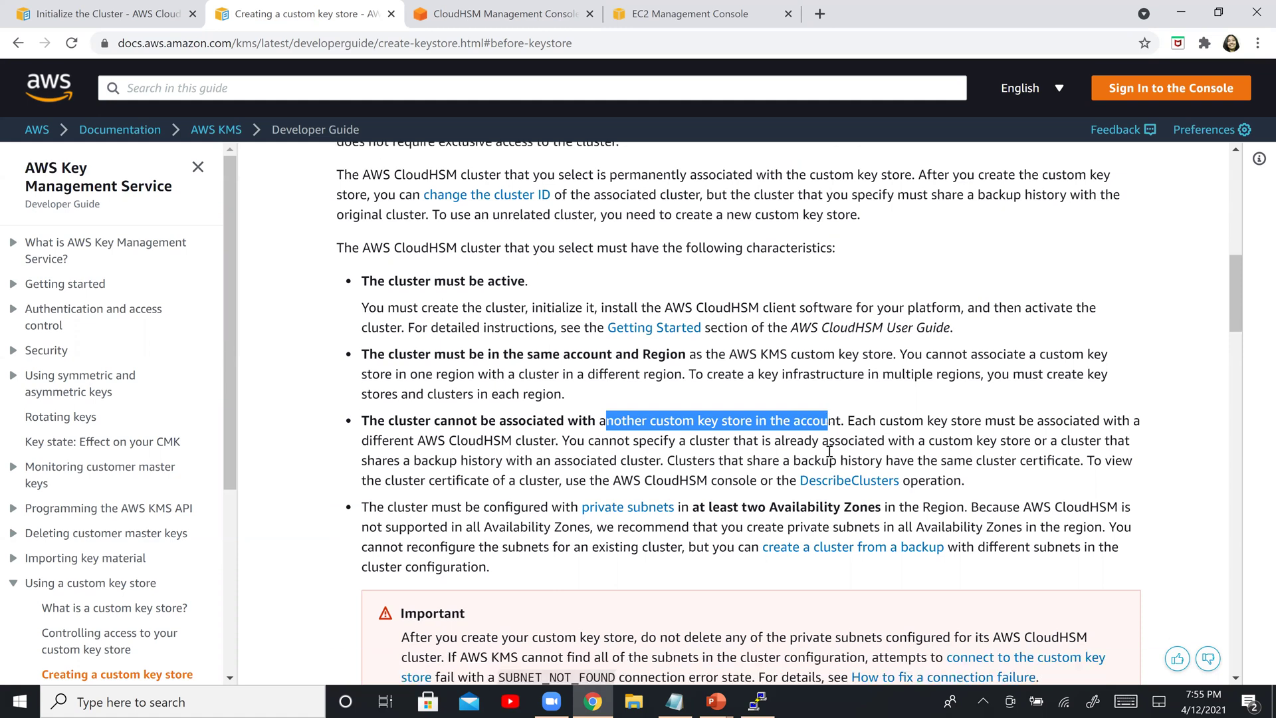
scroll(830, 451, down, 2)
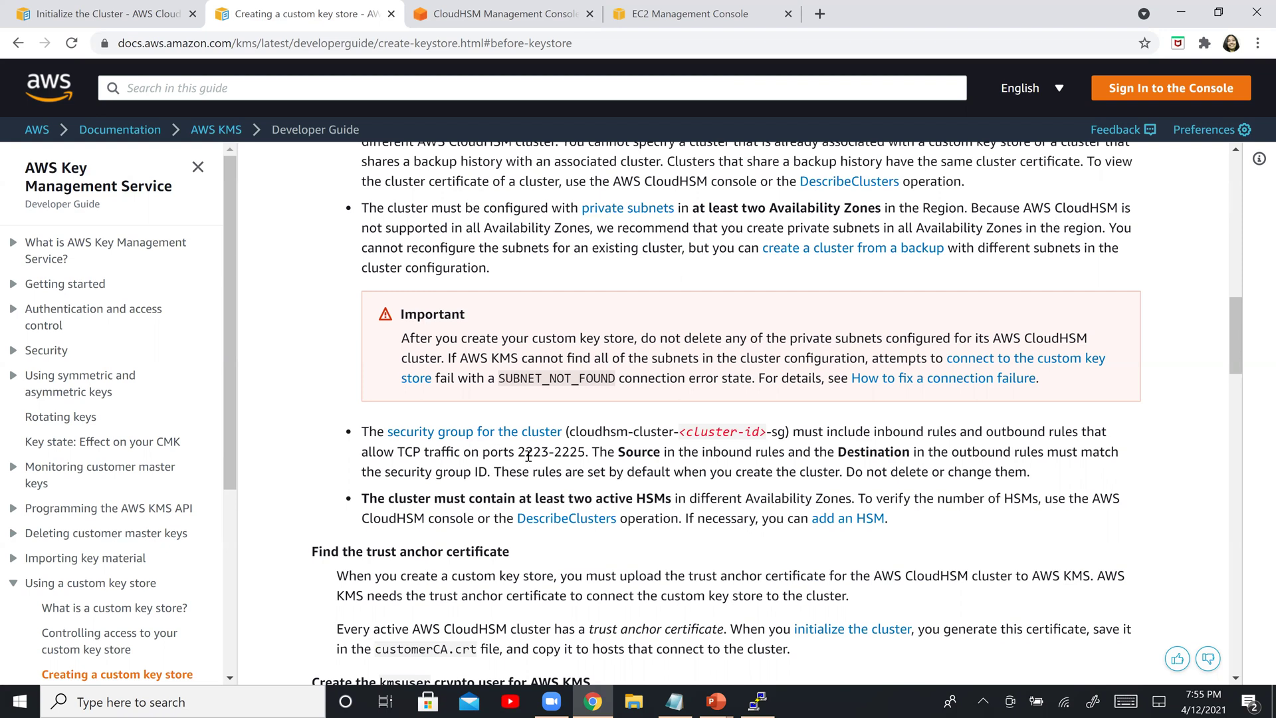
drag(519, 454, 591, 452)
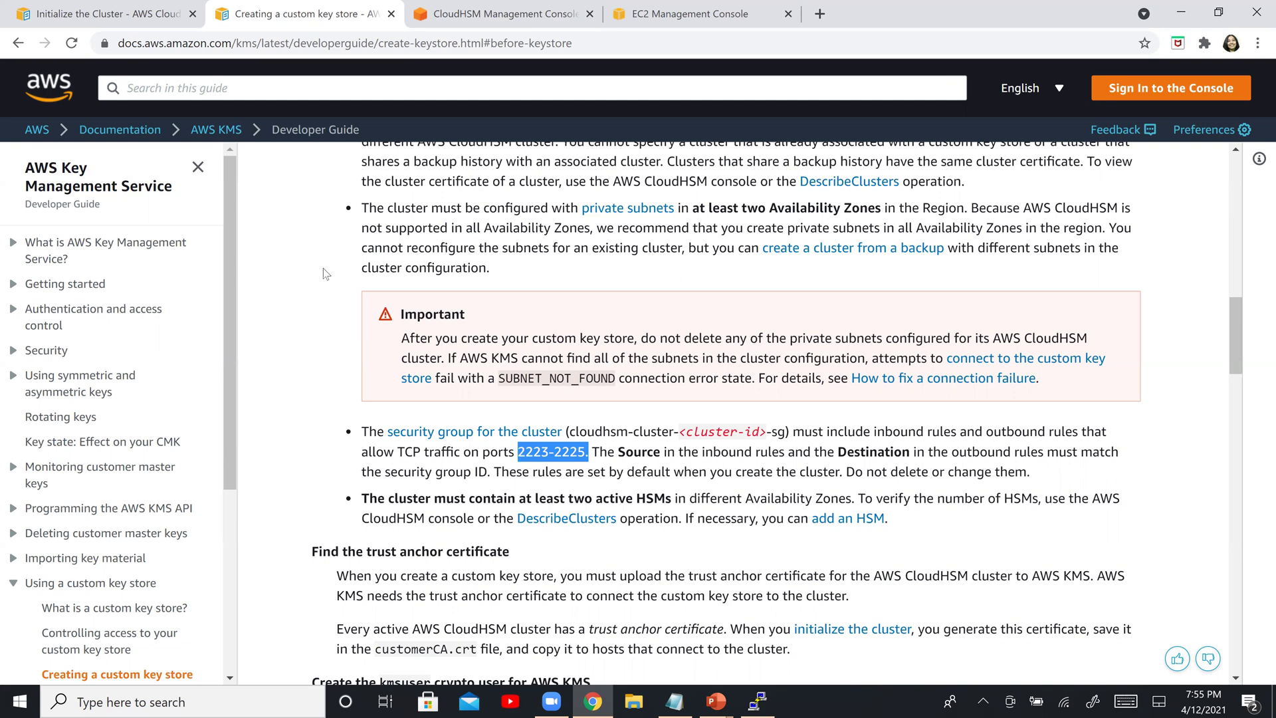
drag(360, 503, 861, 497)
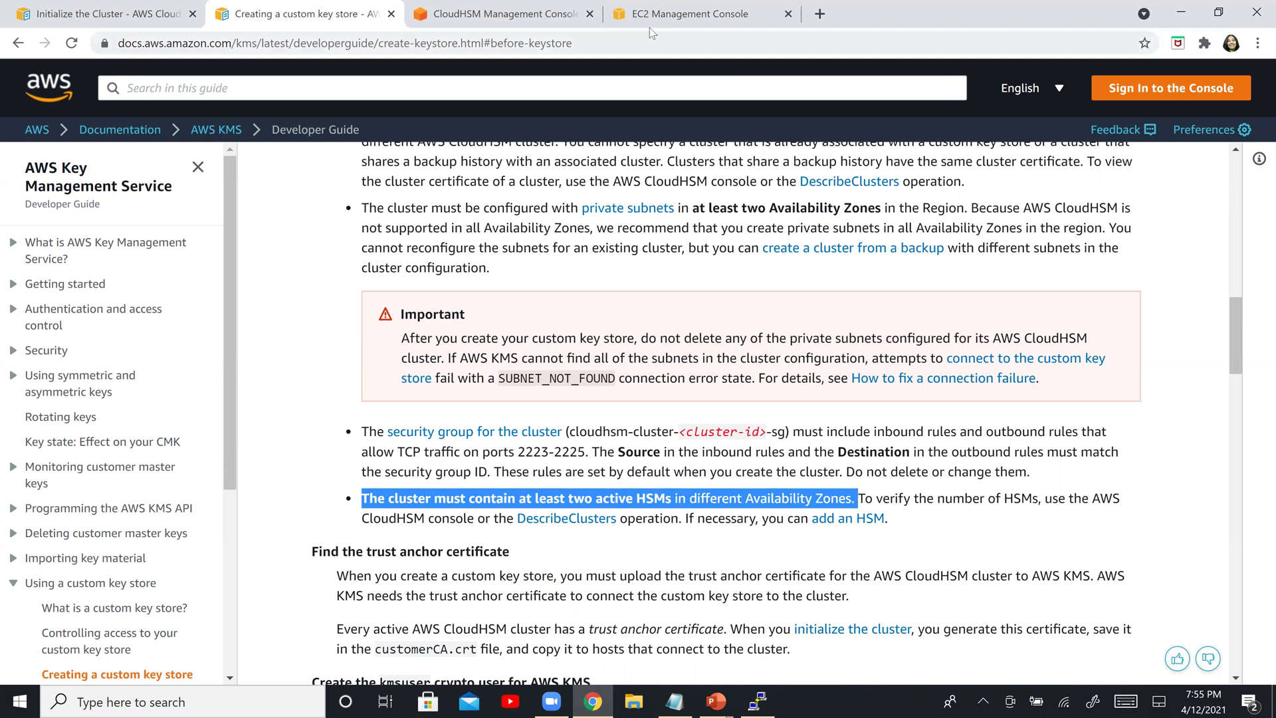
Open cluster-jcj3tudf7is in the CloudHSM console and create another HSM in us-east-1b | subnet-05ad704e.
click(522, 20)
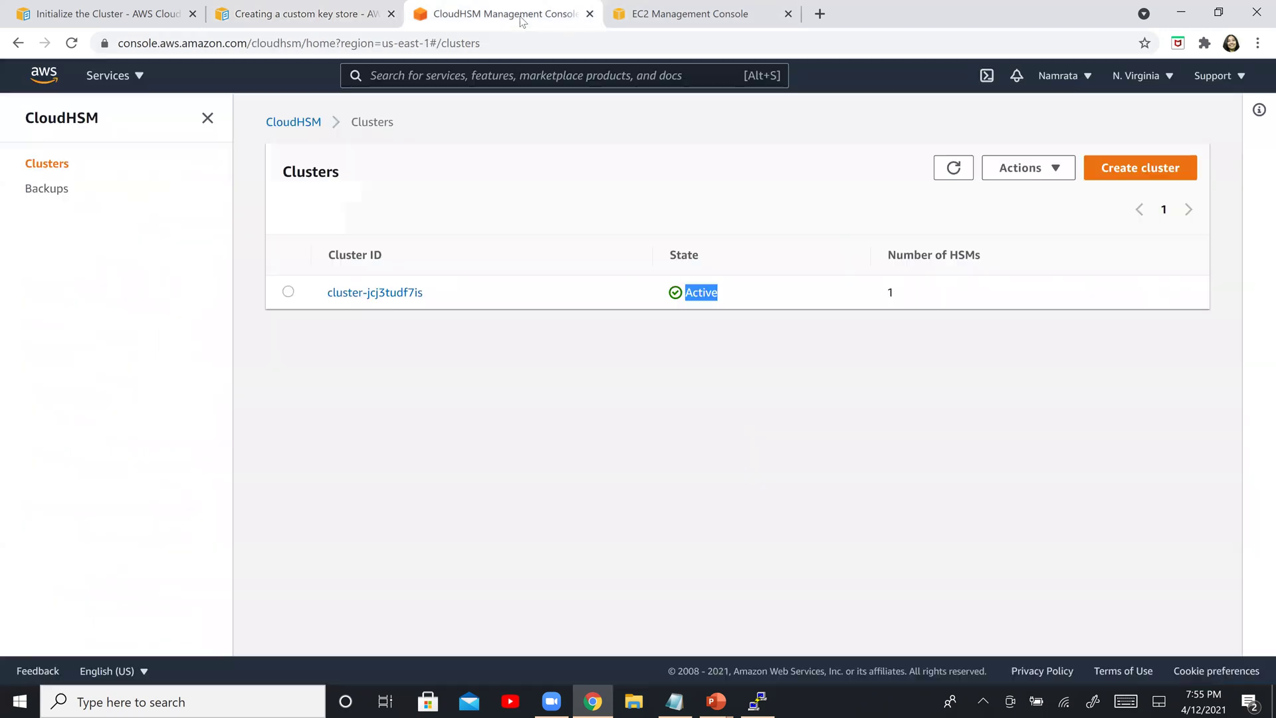
click(383, 298)
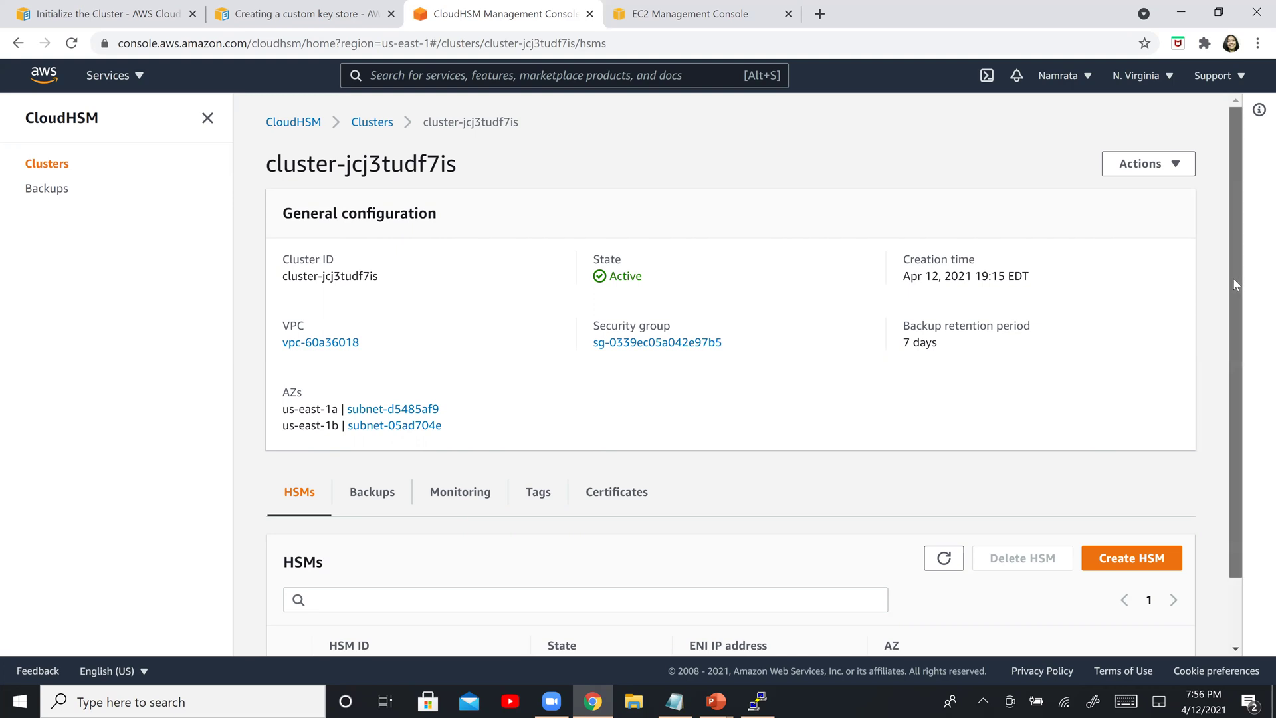
drag(1234, 277, 1238, 399)
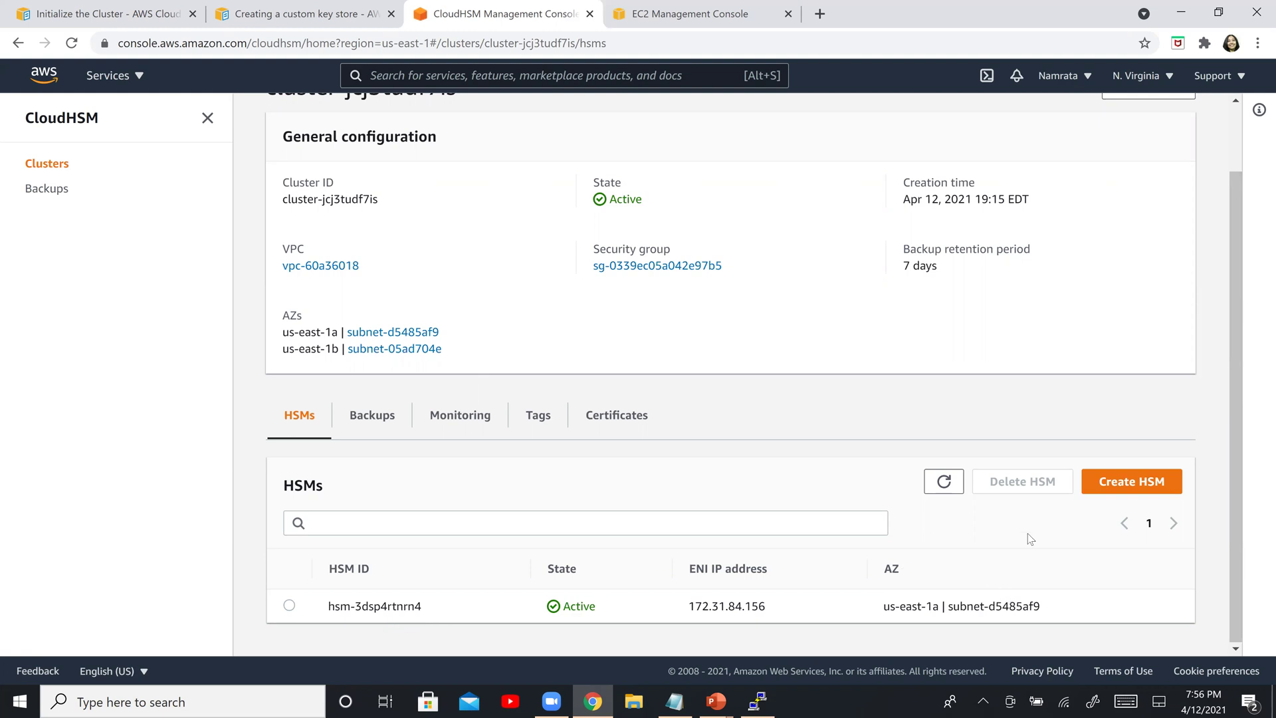
click(1109, 484)
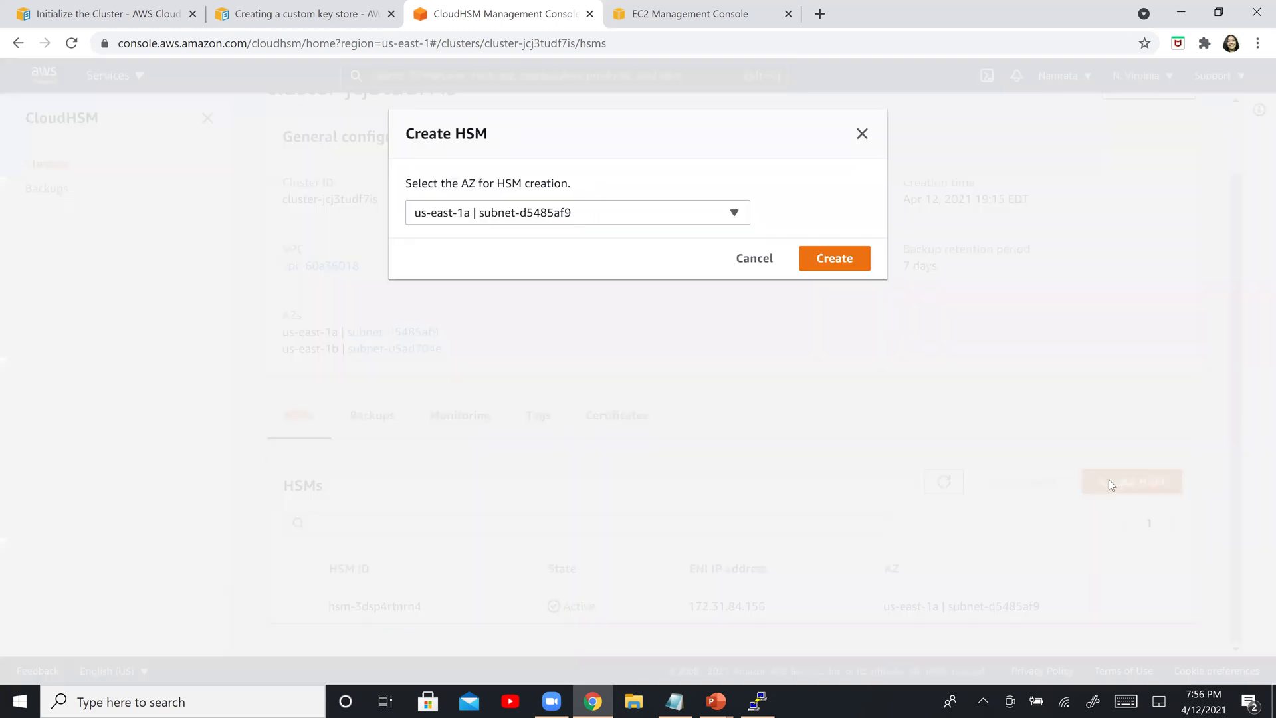
click(565, 214)
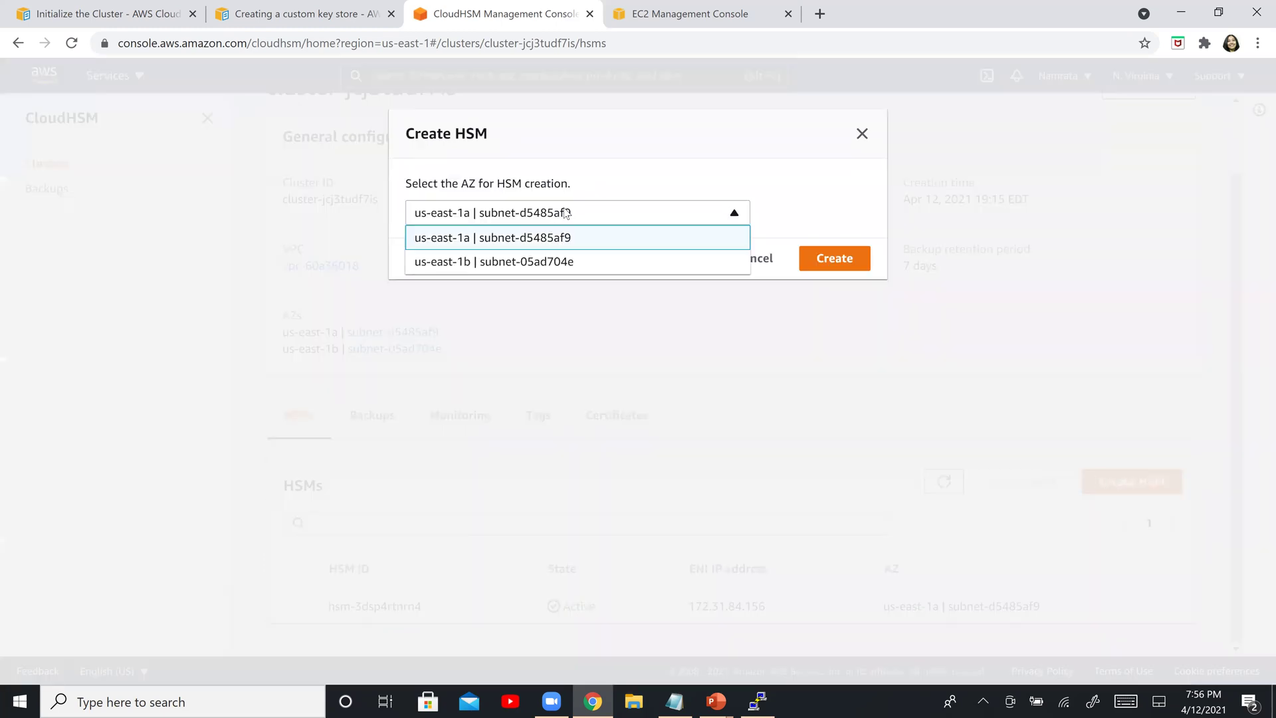
click(519, 265)
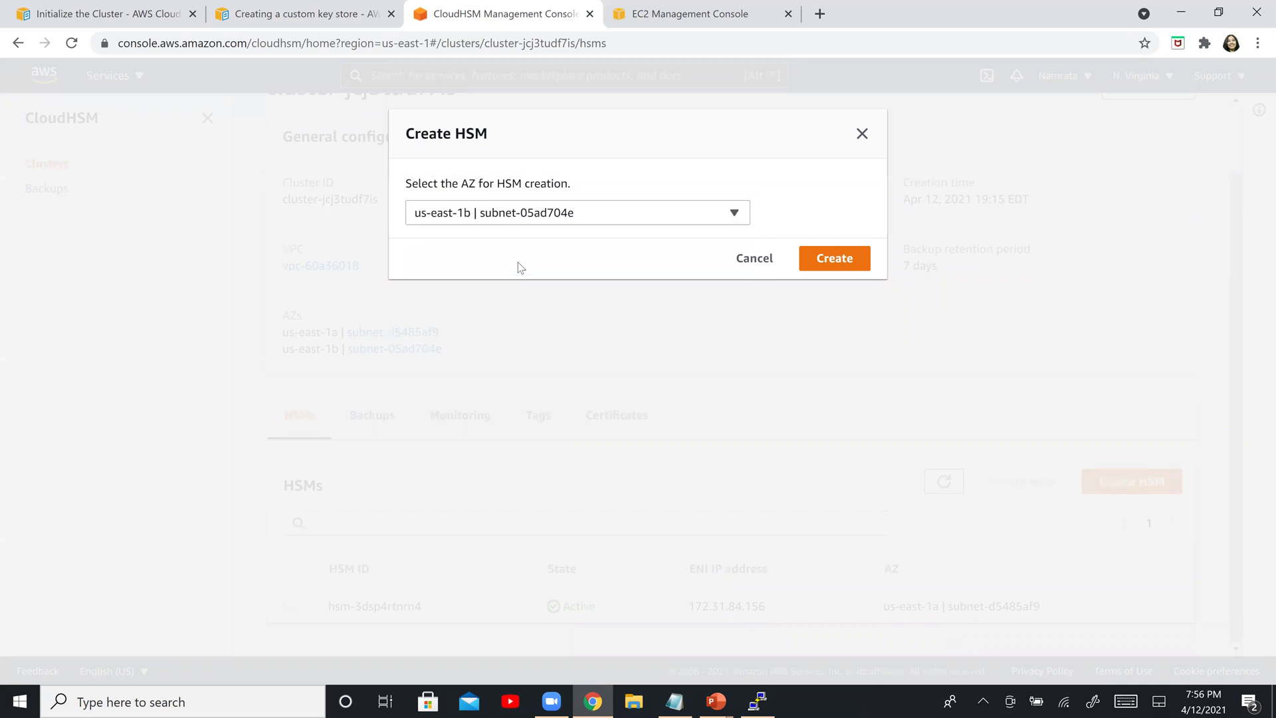
click(836, 262)
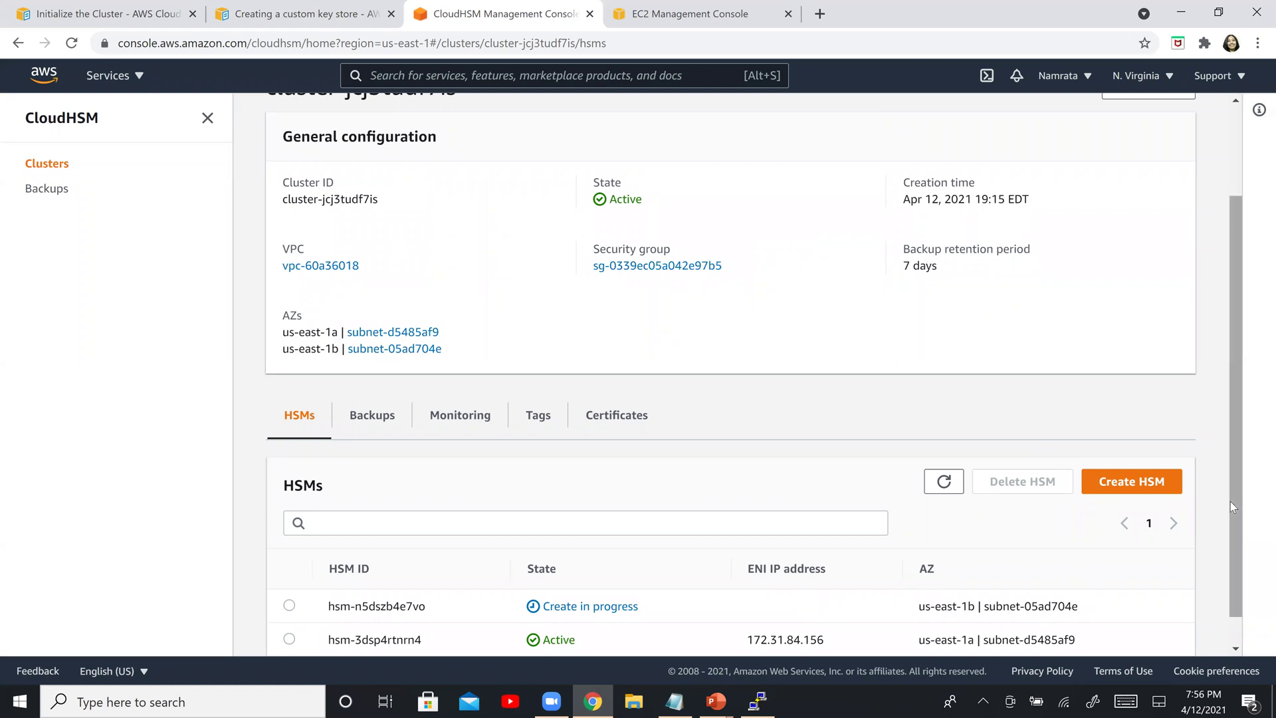
Refresh the cluster's HSM list to check the new HSM's creation state, and highlight its ENI IP address.
scroll(1231, 505, down, 1)
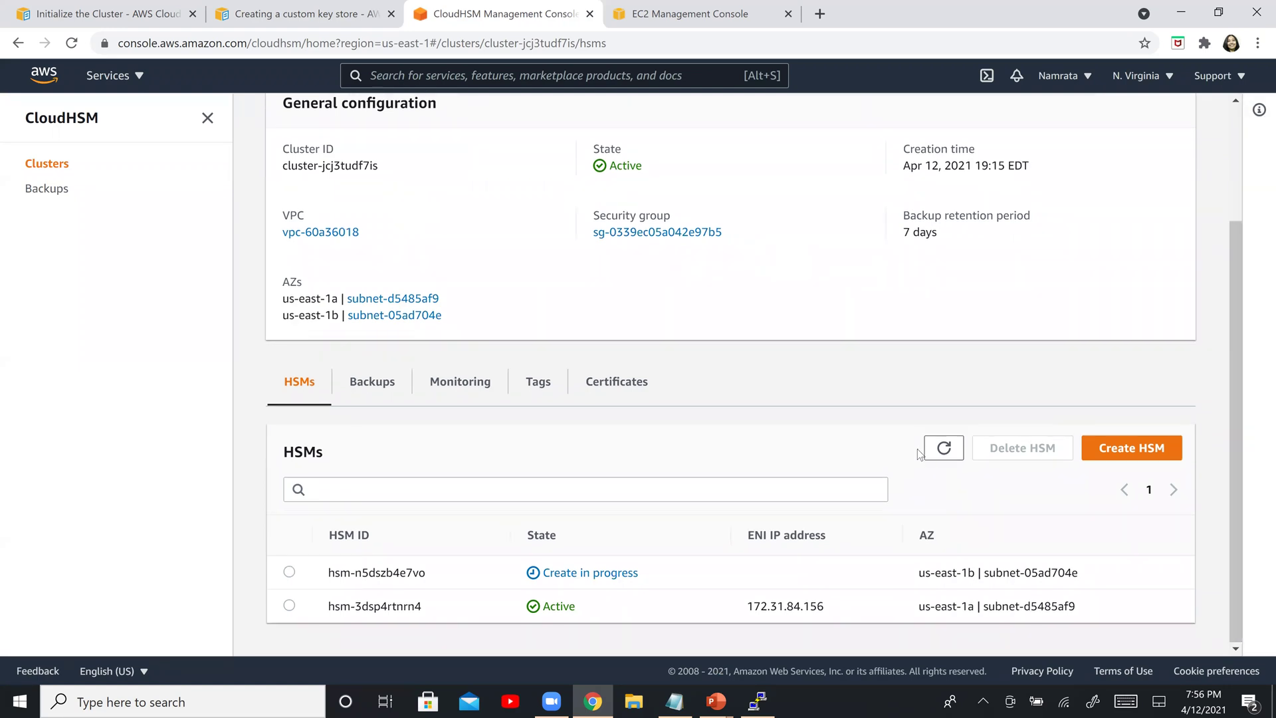
click(943, 448)
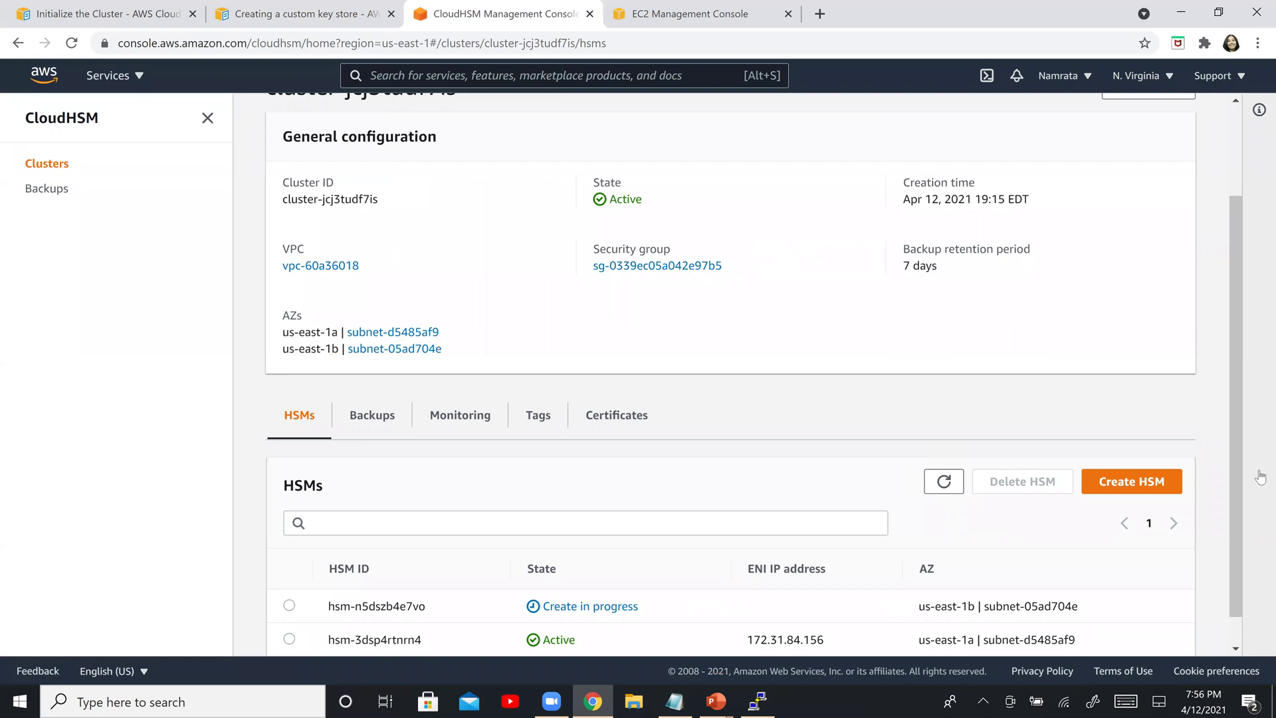
click(943, 481)
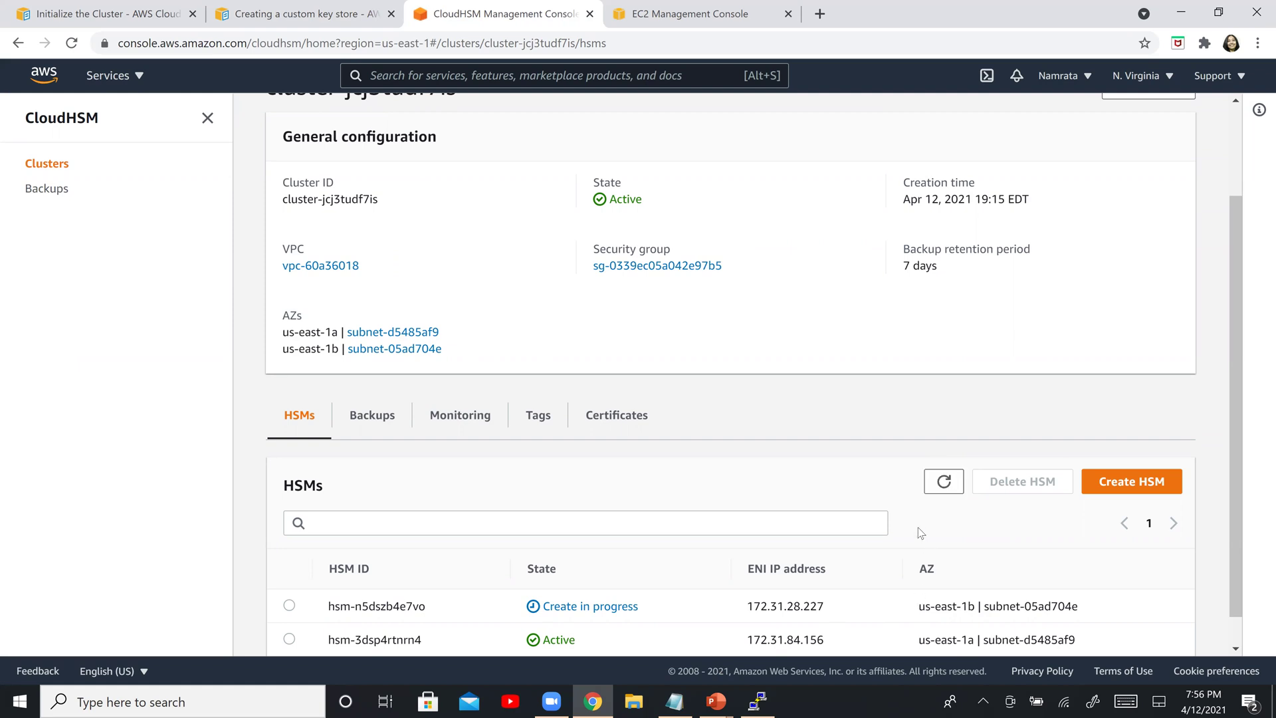
click(929, 490)
double_click(769, 616)
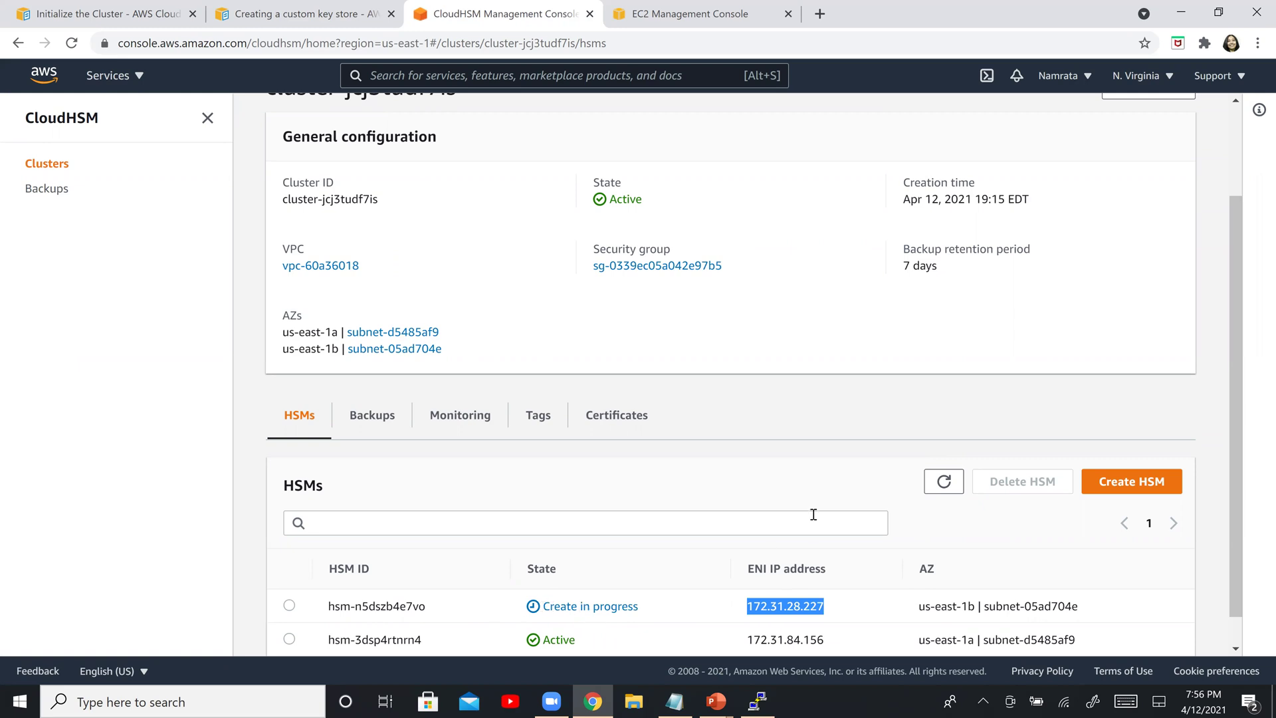
click(945, 485)
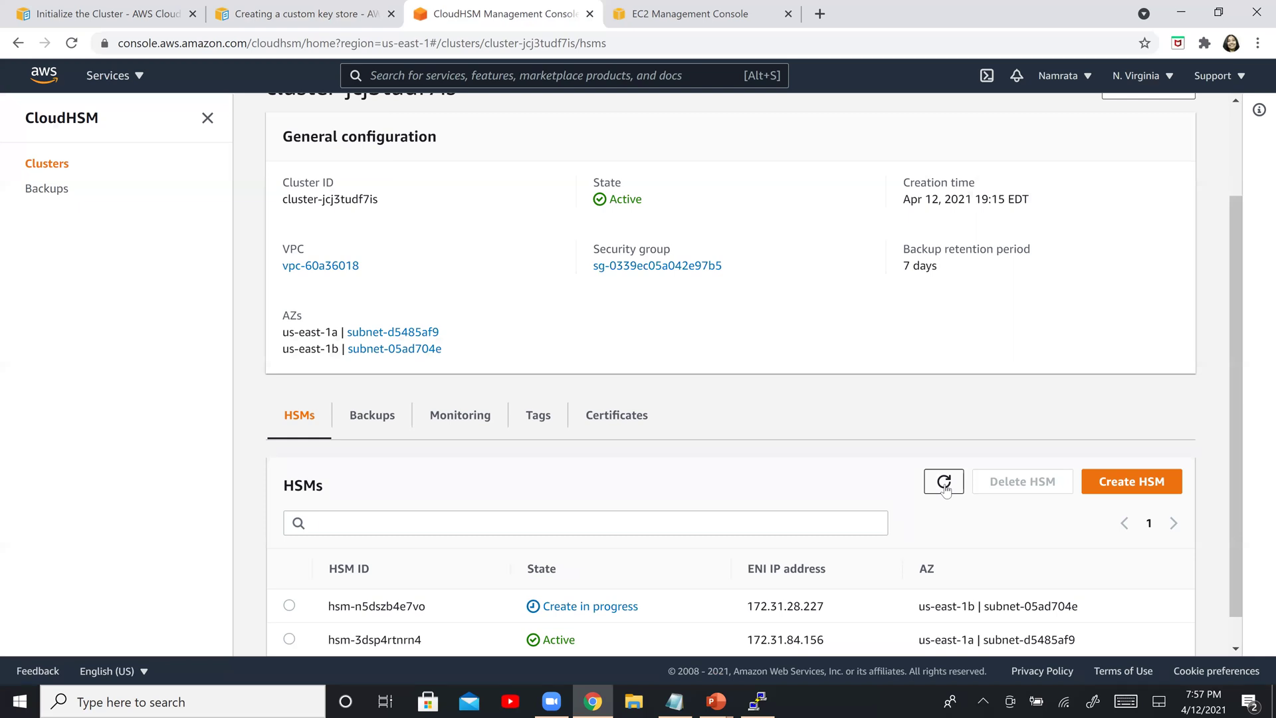
Return to the slide show and underline "custom key store" in the requirement for 2 HSMs in 2 different availability zones.
key(alt+Tab)
key(alt+Tab)
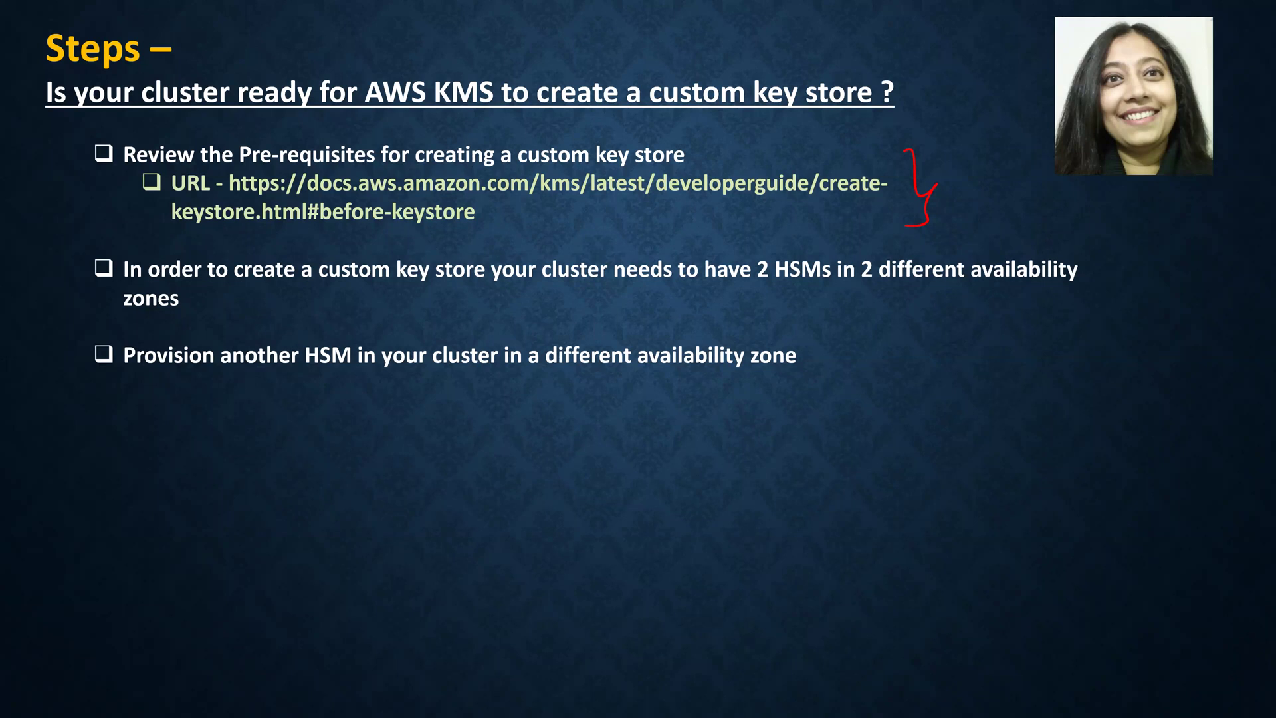
drag(323, 301, 468, 290)
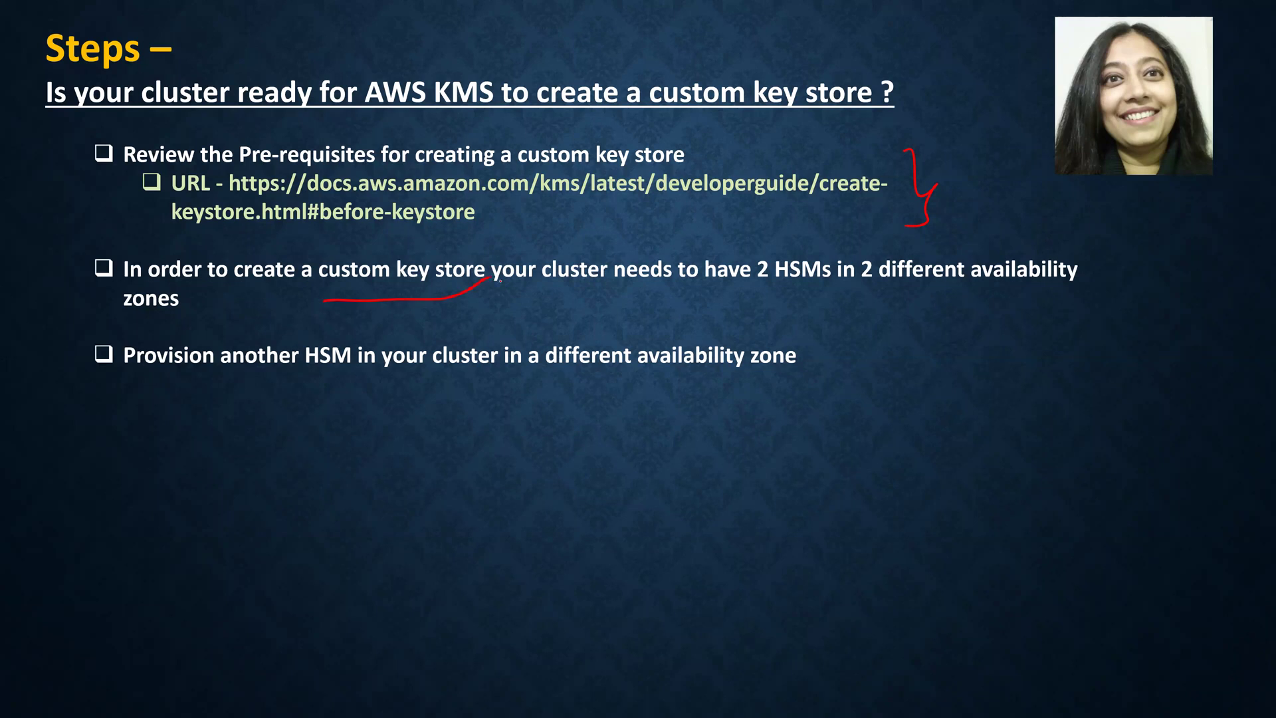